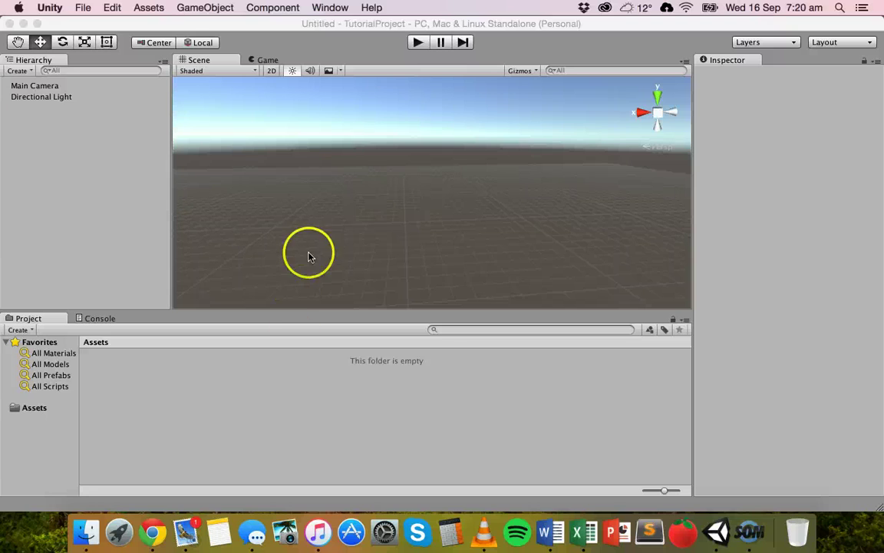
{"action": "left_click", "coordinate": [309, 255]}
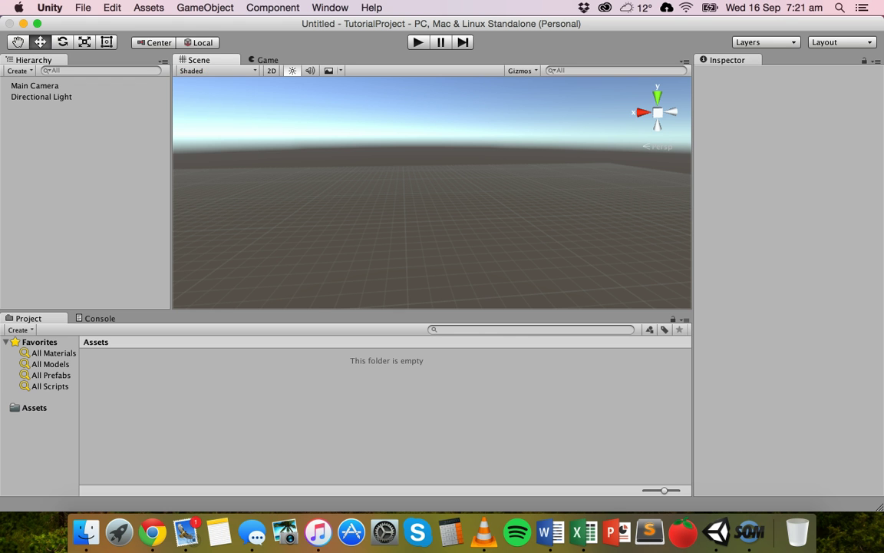
{"action": "left_click", "coordinate": [205, 8]}
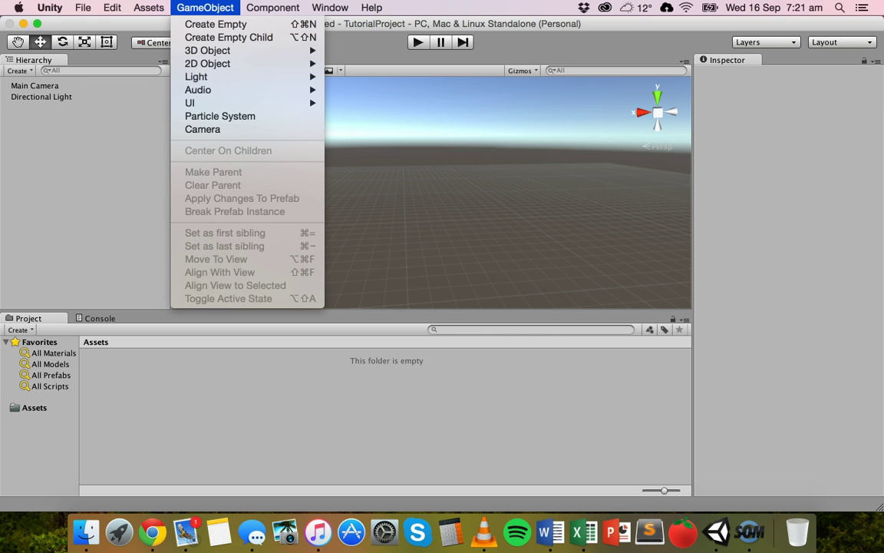
{"action": "left_click", "coordinate": [99, 40]}
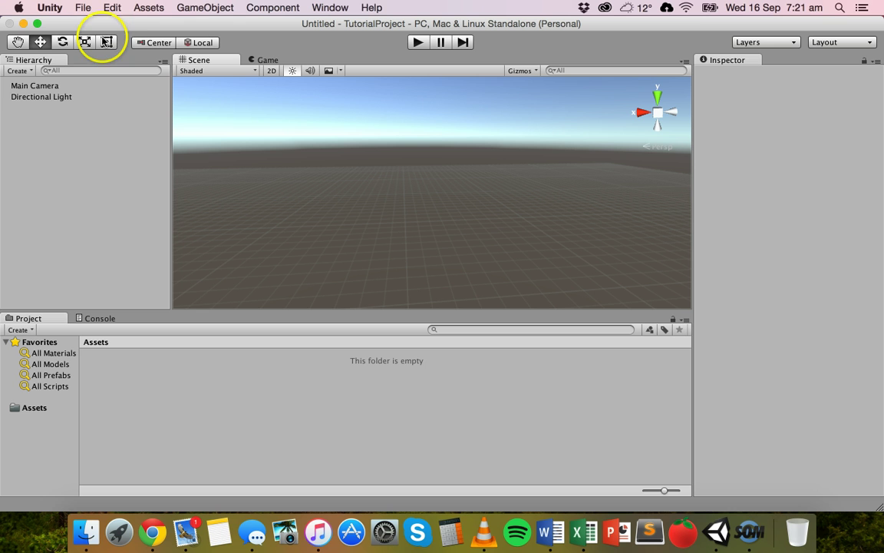
{"action": "left_click", "coordinate": [21, 71]}
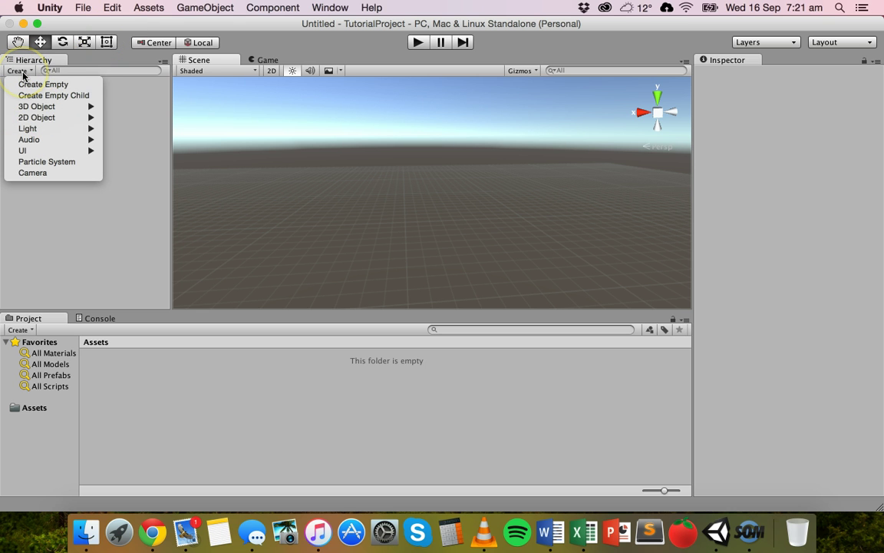
{"action": "left_click", "coordinate": [24, 73]}
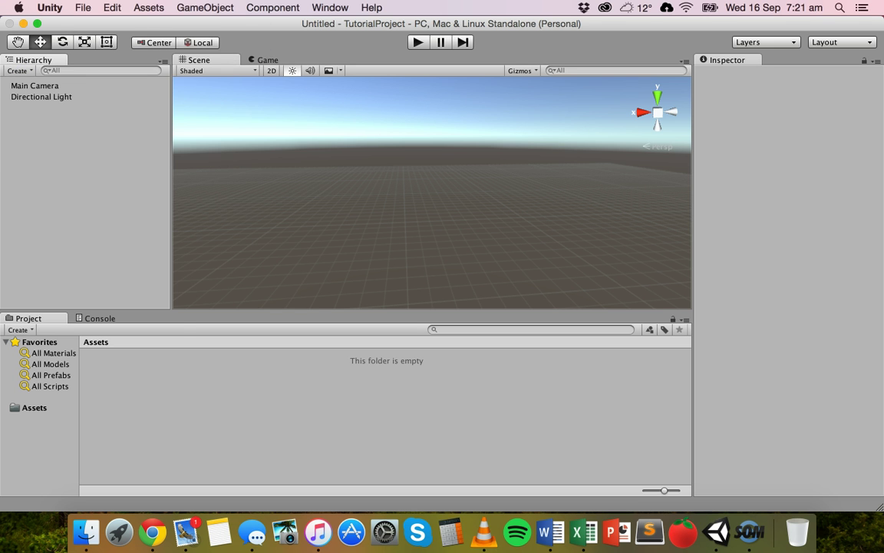
- Add a 3D cube to the scene and move it along the X axis to about 12.52
{"action": "left_click", "coordinate": [205, 8]}
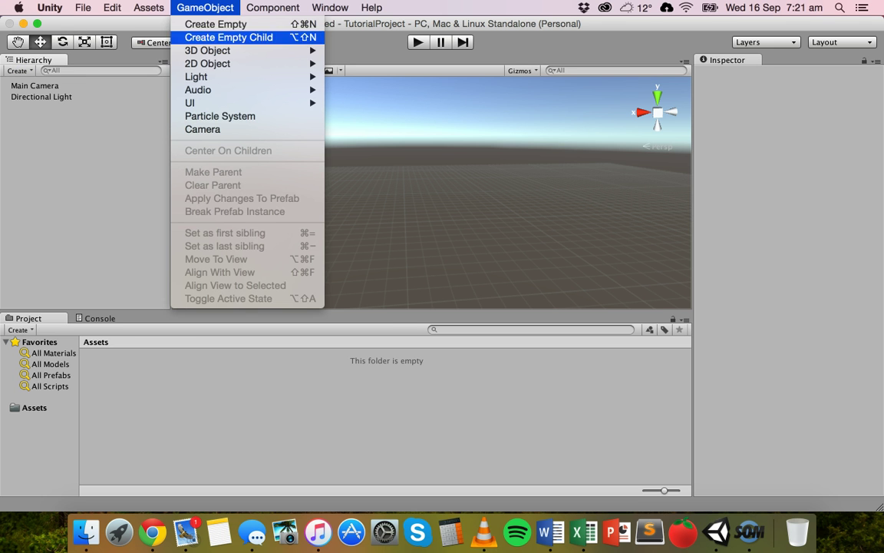
{"action": "left_click", "coordinate": [219, 29]}
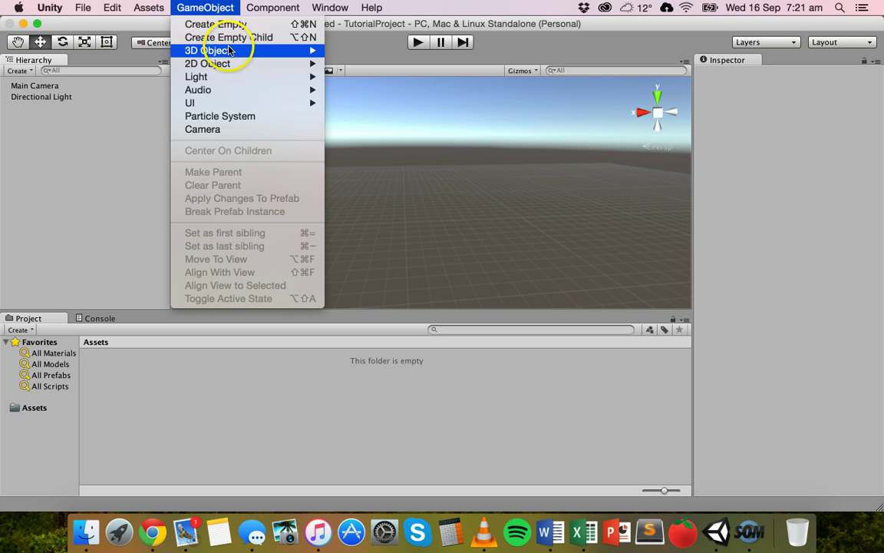
{"action": "mouse_move", "coordinate": [225, 51]}
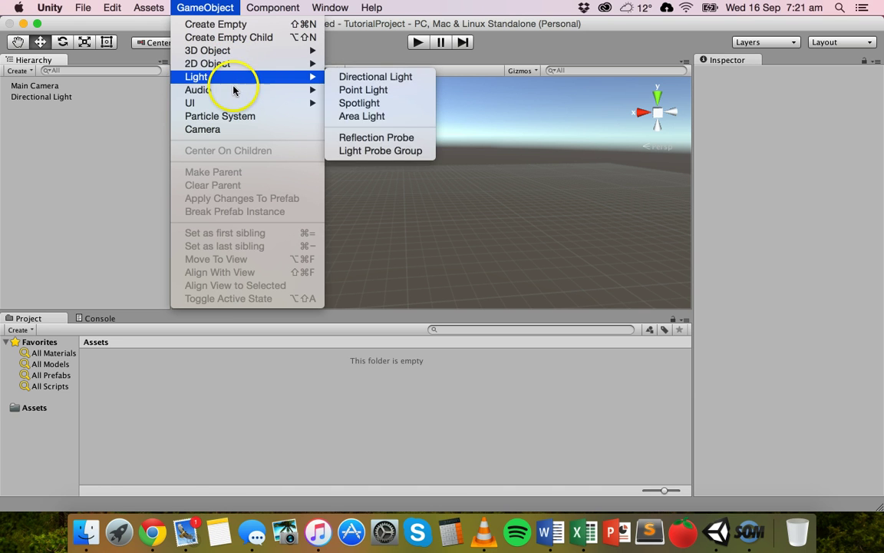
{"action": "mouse_move", "coordinate": [235, 91]}
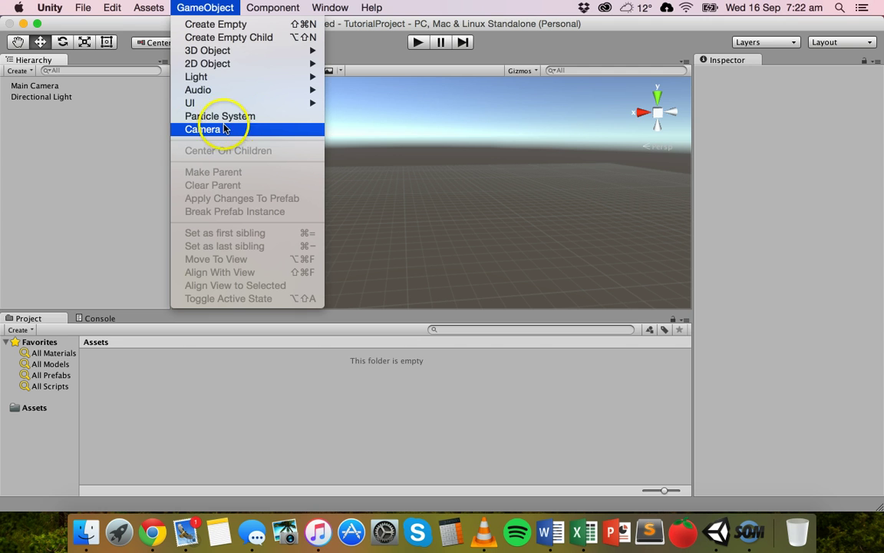
{"action": "mouse_move", "coordinate": [212, 79]}
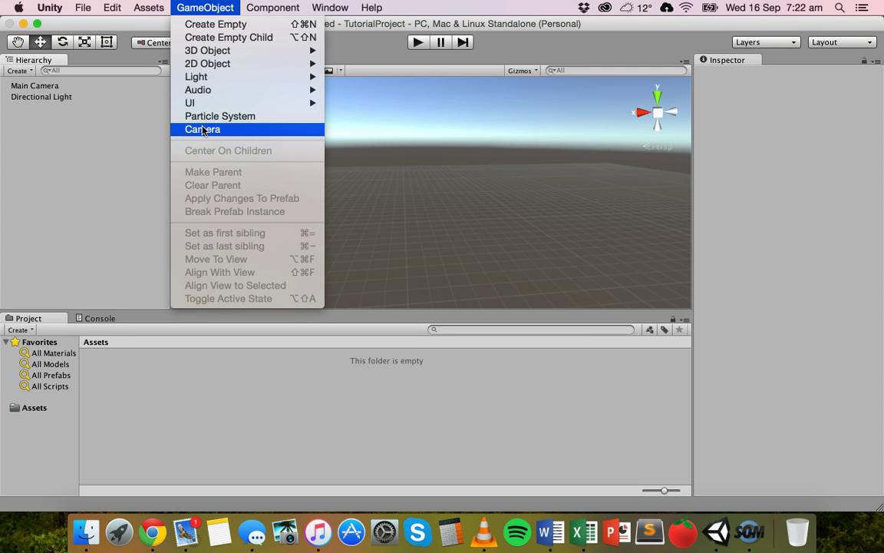
{"action": "left_click", "coordinate": [203, 55]}
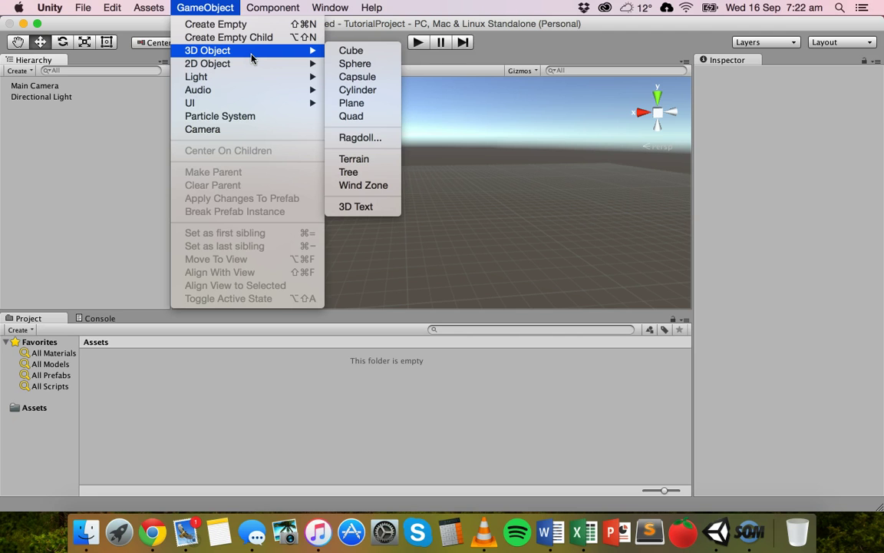
{"action": "left_click", "coordinate": [351, 50]}
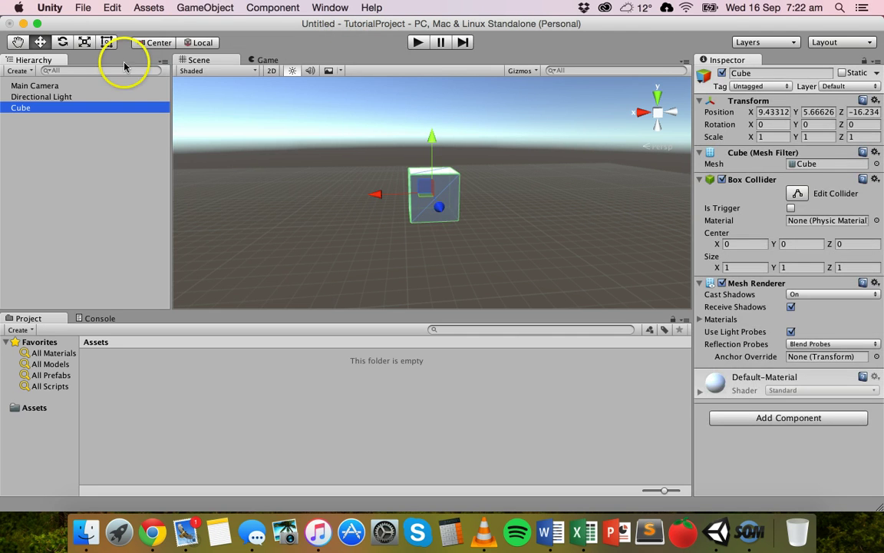
{"action": "left_click", "coordinate": [38, 43]}
{"action": "left_click_drag", "start_coordinate": [376, 195], "coordinate": [219, 181]}
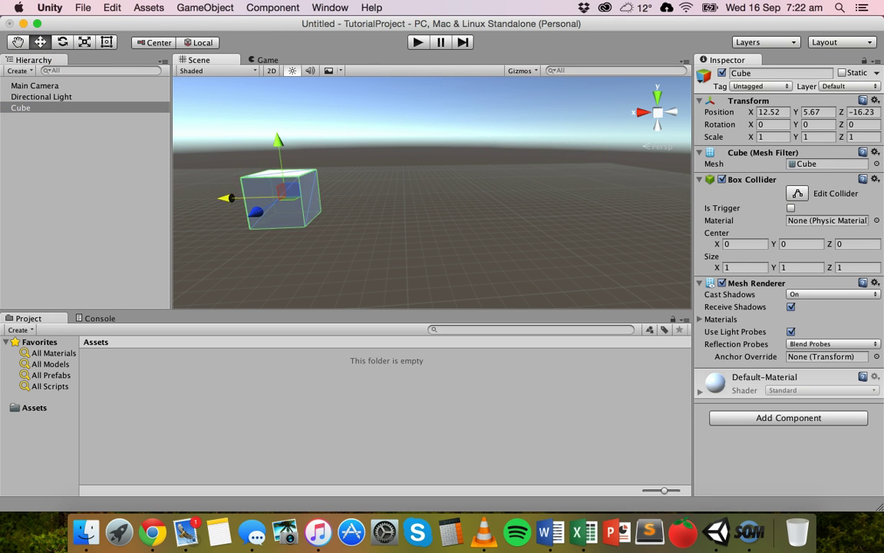
- Add a 3D sphere and move it along the X axis to about 10.62, beside the cube
{"action": "left_click", "coordinate": [205, 8]}
{"action": "mouse_move", "coordinate": [213, 50]}
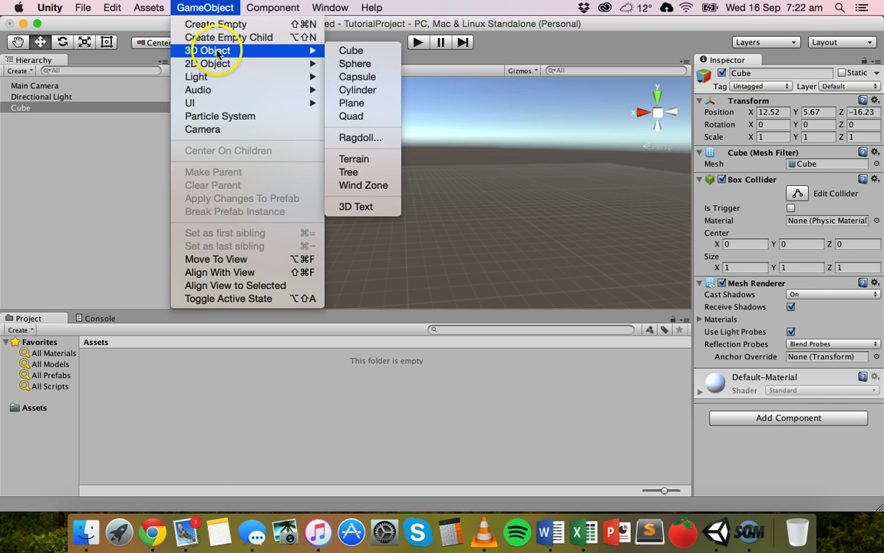
{"action": "left_click", "coordinate": [358, 63]}
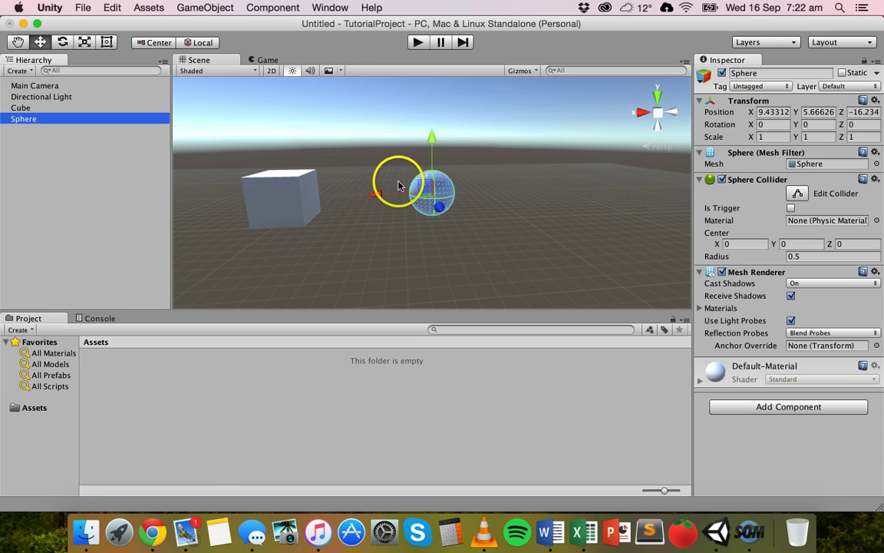
{"action": "left_click_drag", "start_coordinate": [376, 194], "coordinate": [320, 196]}
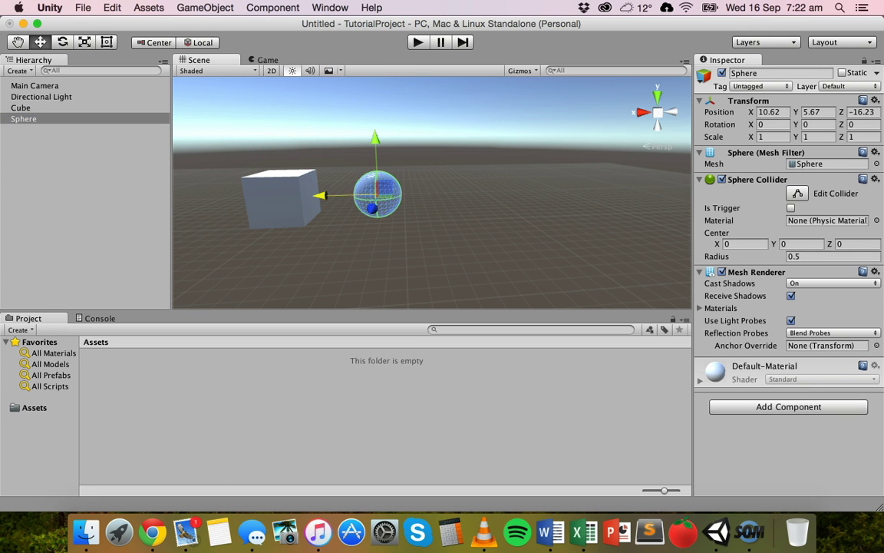
- Add a 3D capsule and move it along the X axis to about 4.93, well away from the sphere
{"action": "left_click", "coordinate": [205, 8]}
{"action": "mouse_move", "coordinate": [214, 50]}
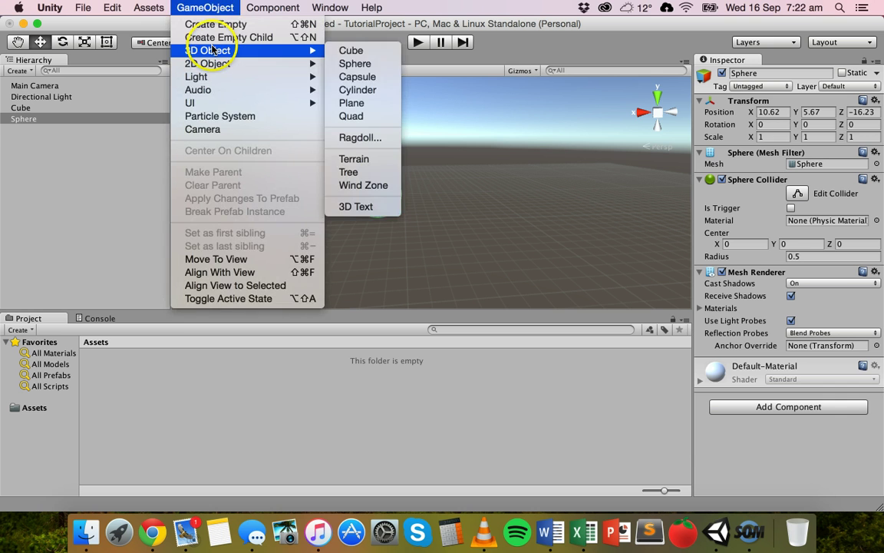
{"action": "left_click", "coordinate": [370, 78]}
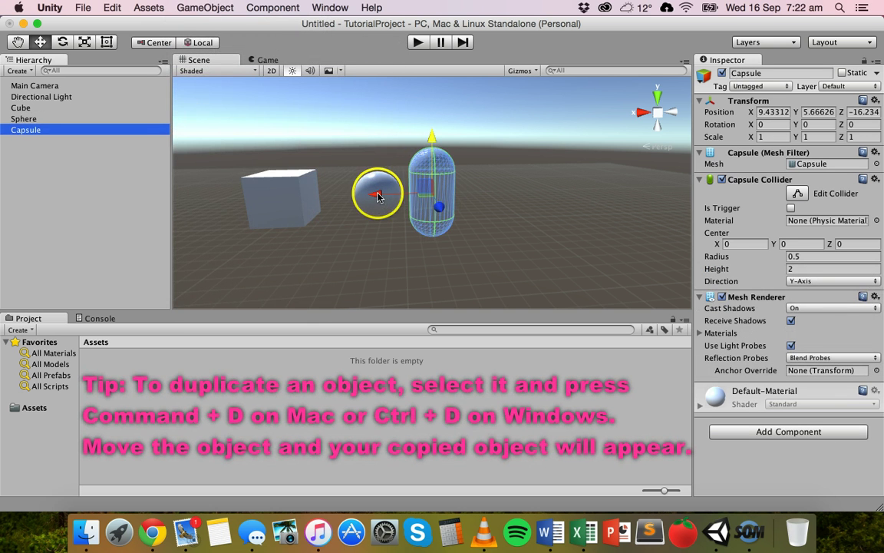
{"action": "left_click_drag", "start_coordinate": [375, 191], "coordinate": [587, 193]}
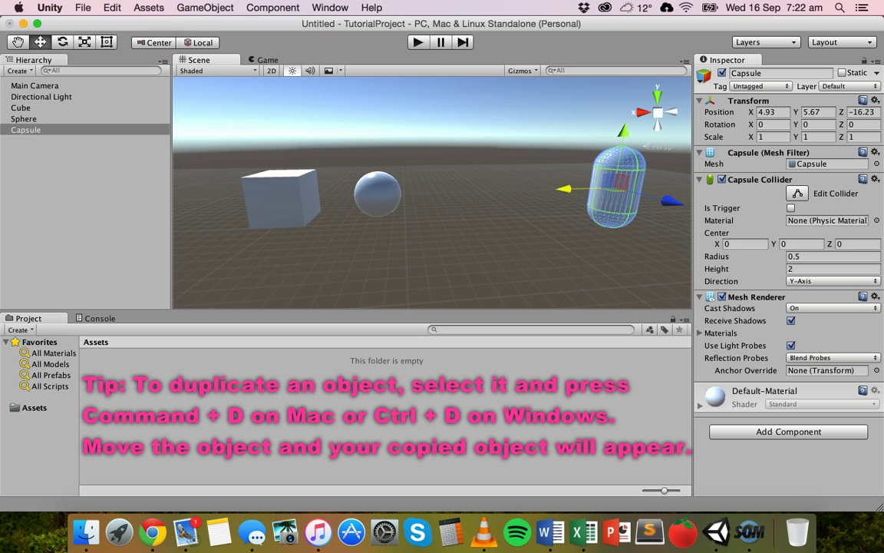
- Add a 3D cylinder and move it along the X axis to about 6.93, between the sphere and the capsule
{"action": "left_click", "coordinate": [205, 7]}
{"action": "mouse_move", "coordinate": [226, 76]}
{"action": "mouse_move", "coordinate": [215, 50]}
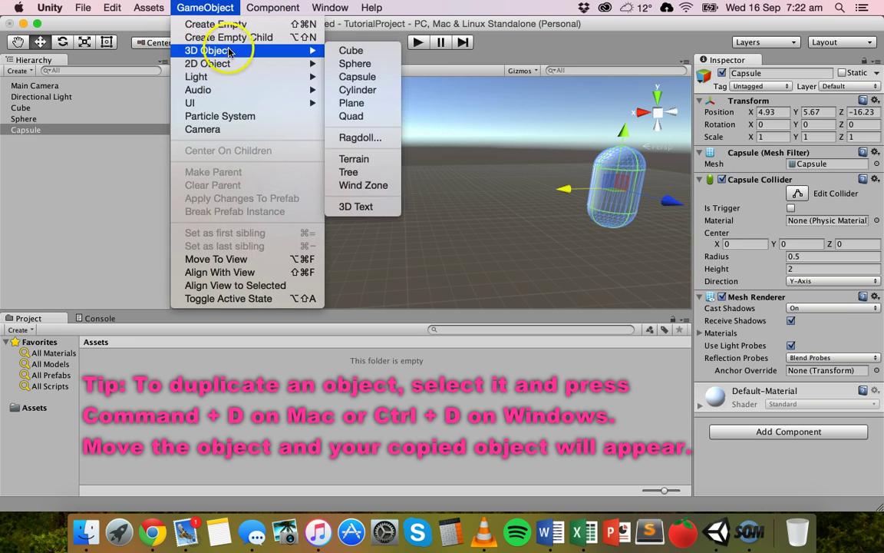
{"action": "left_click", "coordinate": [378, 92]}
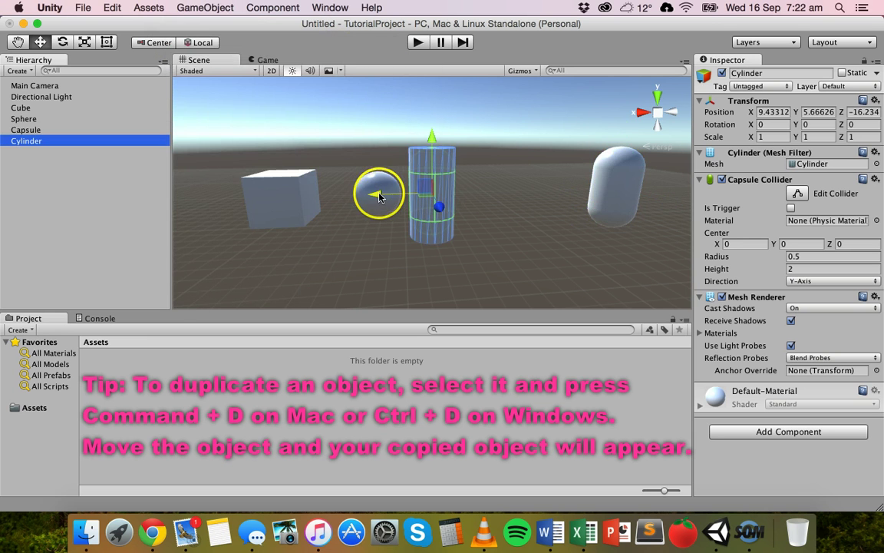
{"action": "left_click_drag", "start_coordinate": [379, 191], "coordinate": [493, 208]}
- Add a 3D plane to the scene and shift it along the X axis to about 8.82
{"action": "left_click", "coordinate": [205, 8]}
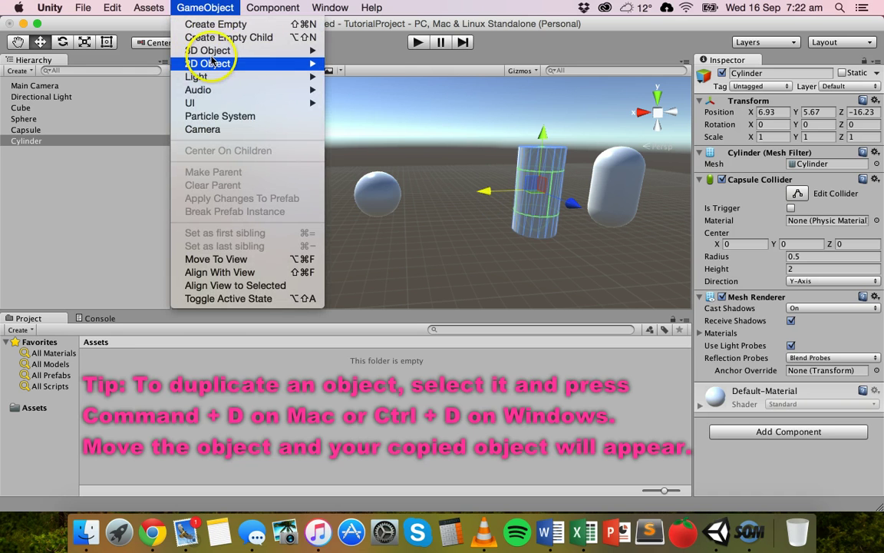
{"action": "mouse_move", "coordinate": [212, 51]}
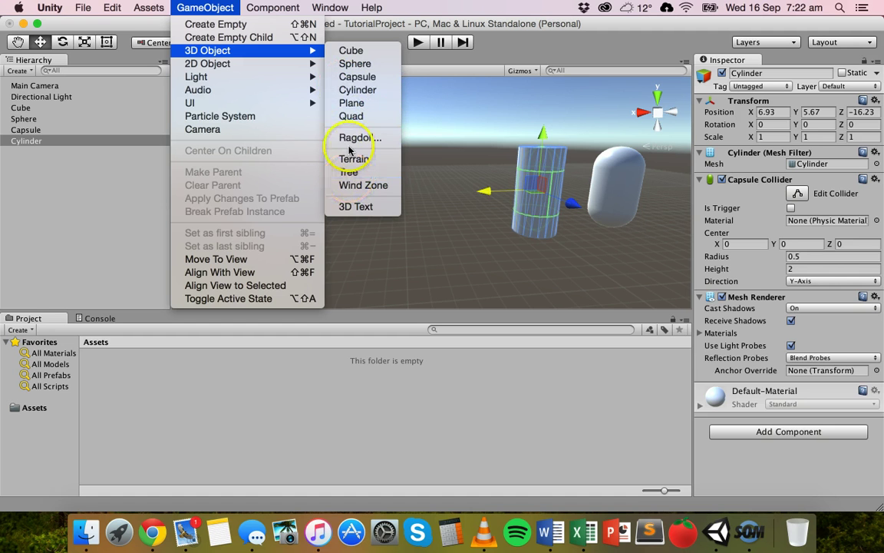
{"action": "left_click", "coordinate": [347, 103]}
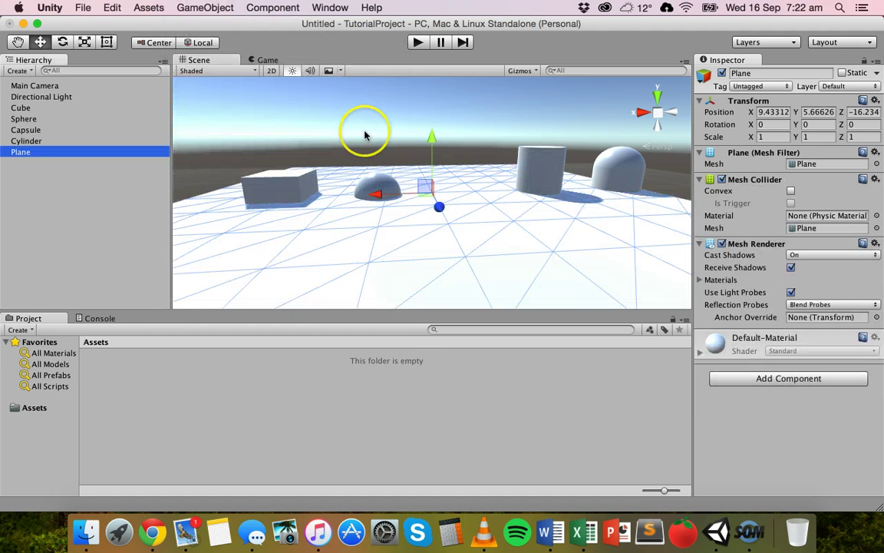
{"action": "left_click_drag", "start_coordinate": [377, 193], "coordinate": [404, 194]}
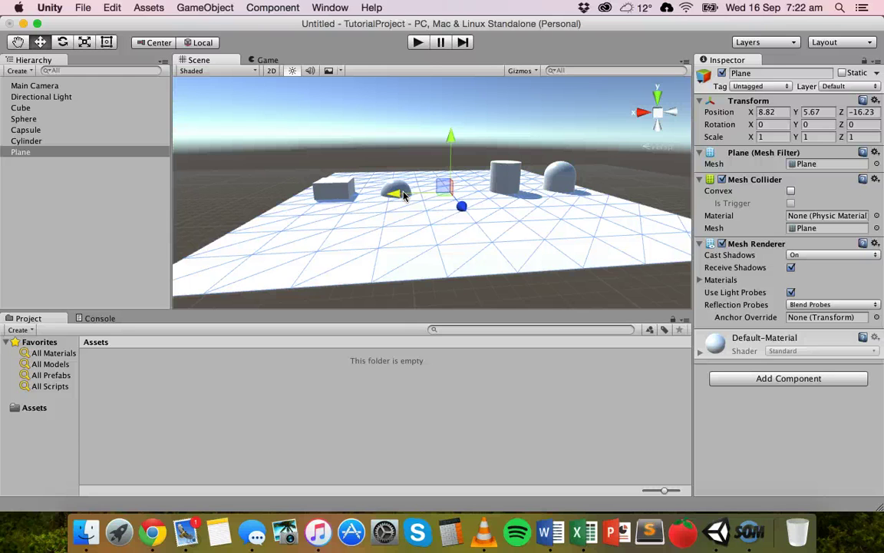
{"action": "left_click", "coordinate": [391, 155]}
{"action": "scroll", "coordinate": [396, 205], "scroll_direction": "up", "scroll_amount": 5}
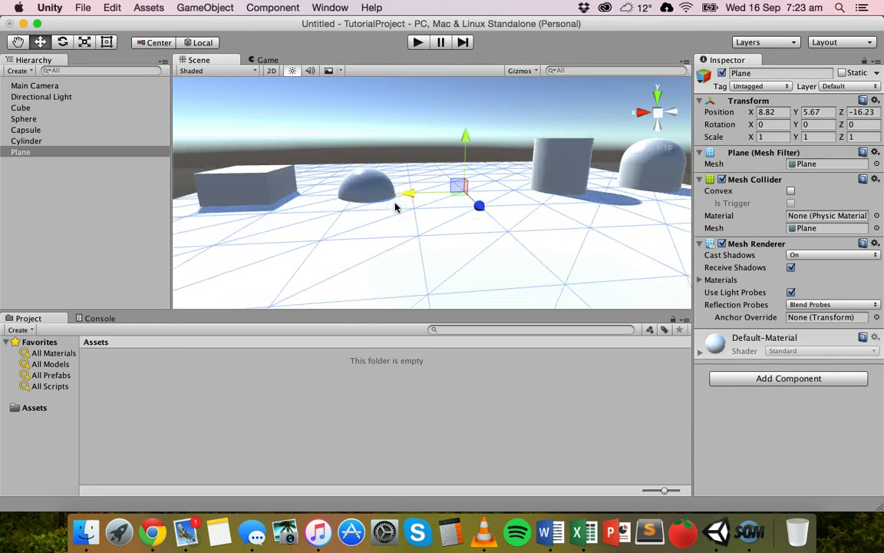
{"action": "scroll", "coordinate": [395, 206], "scroll_direction": "down", "scroll_amount": 4}
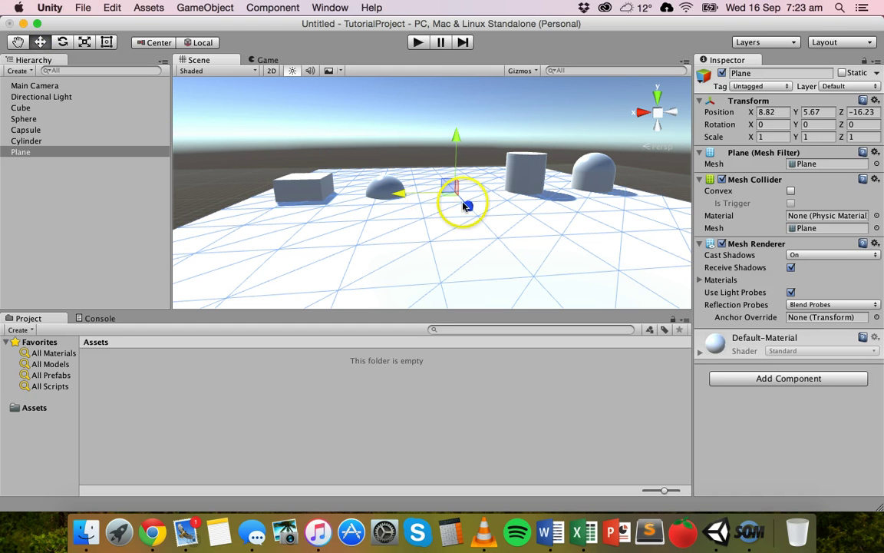
- Move the plane freehand on all three axes to about X 9.07, Y 4.29, Z -14.42, beneath the four shapes
{"action": "left_click", "coordinate": [483, 227]}
{"action": "left_click_drag", "start_coordinate": [482, 227], "coordinate": [492, 215]}
{"action": "mouse_move", "coordinate": [459, 174]}
{"action": "left_mouse_down"}
{"action": "mouse_move", "coordinate": [484, 237]}
{"action": "mouse_move", "coordinate": [452, 179]}
{"action": "mouse_move", "coordinate": [476, 223]}
{"action": "mouse_move", "coordinate": [418, 212]}
{"action": "mouse_move", "coordinate": [301, 218]}
{"action": "mouse_move", "coordinate": [404, 213]}
{"action": "mouse_move", "coordinate": [338, 215]}
{"action": "mouse_move", "coordinate": [397, 213]}
{"action": "mouse_move", "coordinate": [422, 158]}
{"action": "mouse_move", "coordinate": [466, 116]}
{"action": "mouse_move", "coordinate": [470, 182]}
{"action": "left_mouse_up"}
{"action": "left_click", "coordinate": [463, 156]}
{"action": "left_click_drag", "start_coordinate": [476, 259], "coordinate": [478, 257]}
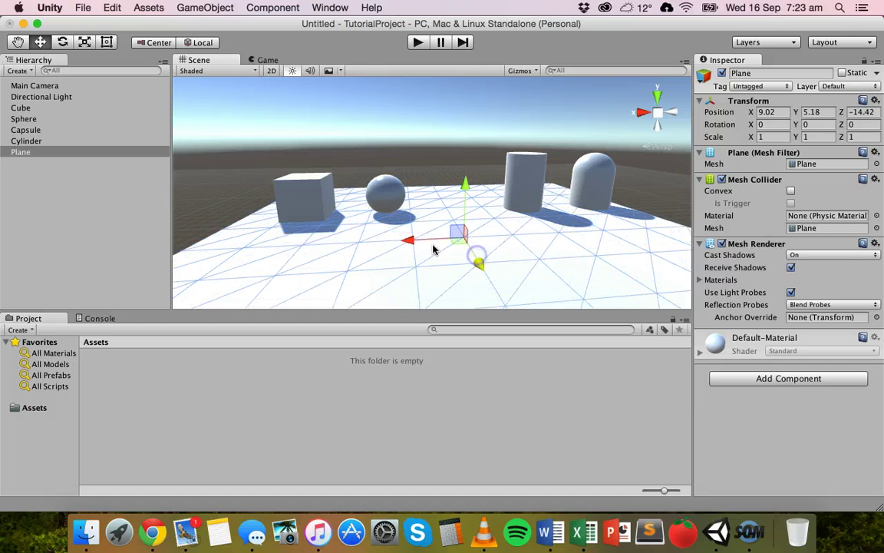
{"action": "left_click", "coordinate": [408, 241]}
{"action": "left_click_drag", "start_coordinate": [392, 244], "coordinate": [378, 240]}
{"action": "left_click", "coordinate": [452, 190]}
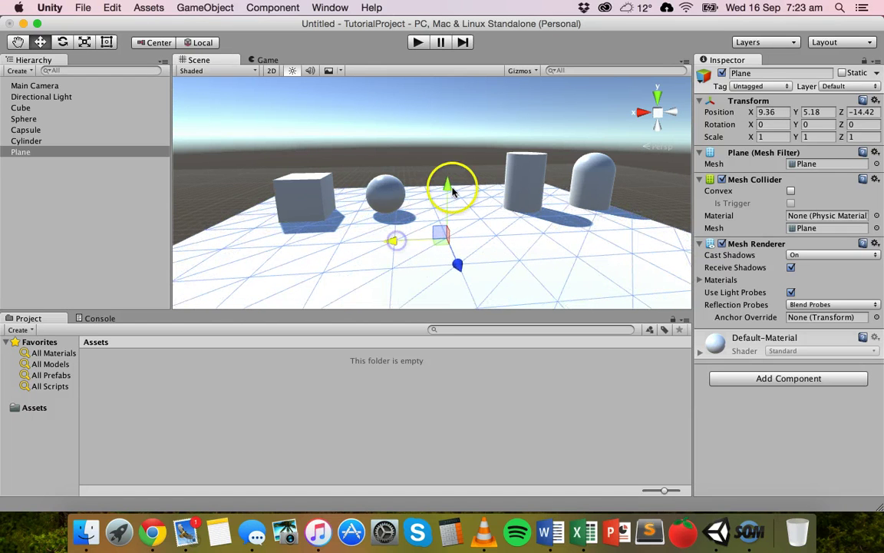
{"action": "left_click_drag", "start_coordinate": [450, 191], "coordinate": [462, 238]}
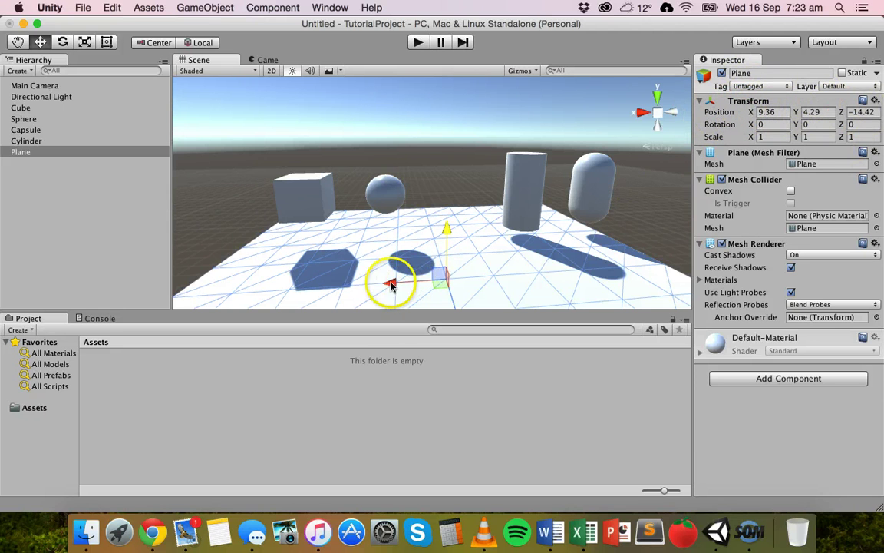
{"action": "left_click_drag", "start_coordinate": [391, 284], "coordinate": [417, 268]}
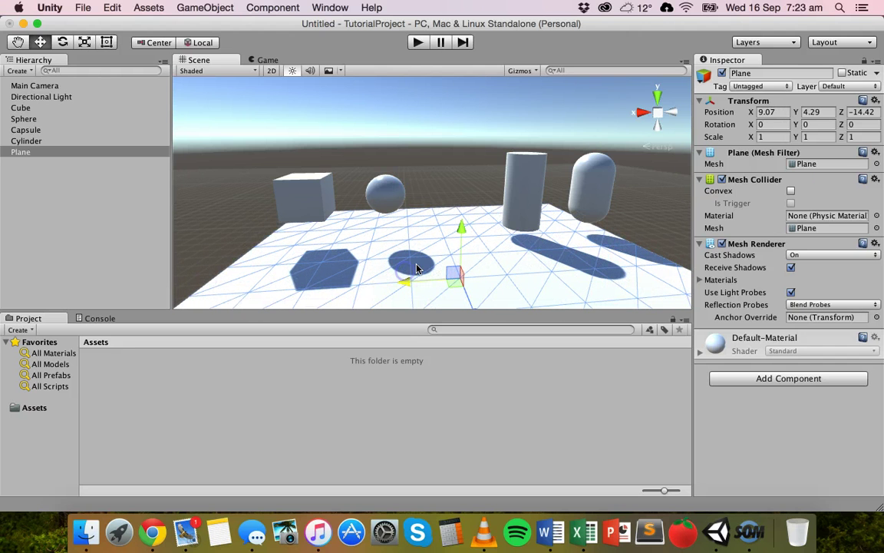
- Set the plane's position to exactly X 10, Y 5, Z -15
{"action": "left_click", "coordinate": [777, 113]}
{"action": "type", "text": "10"}
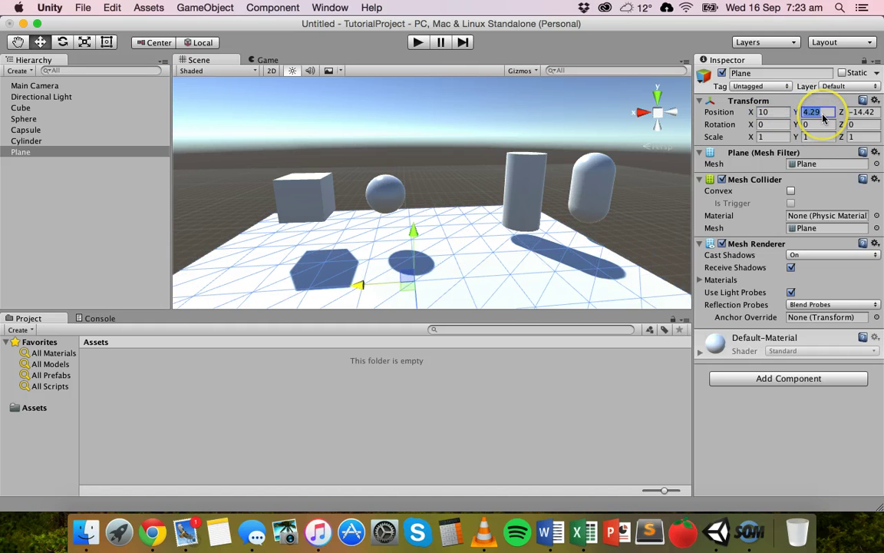
{"action": "type", "text": "5-15"}
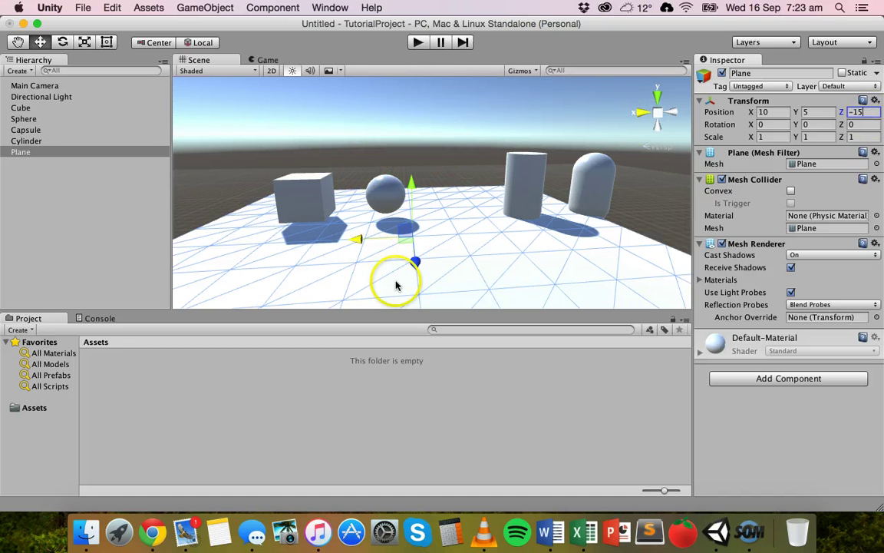
{"action": "left_click", "coordinate": [396, 285]}
- Scale the plane freehand on all three axes to about X 1.19, Y 1.10, Z 0.51
{"action": "scroll", "coordinate": [396, 286], "scroll_direction": "down", "scroll_amount": 5}
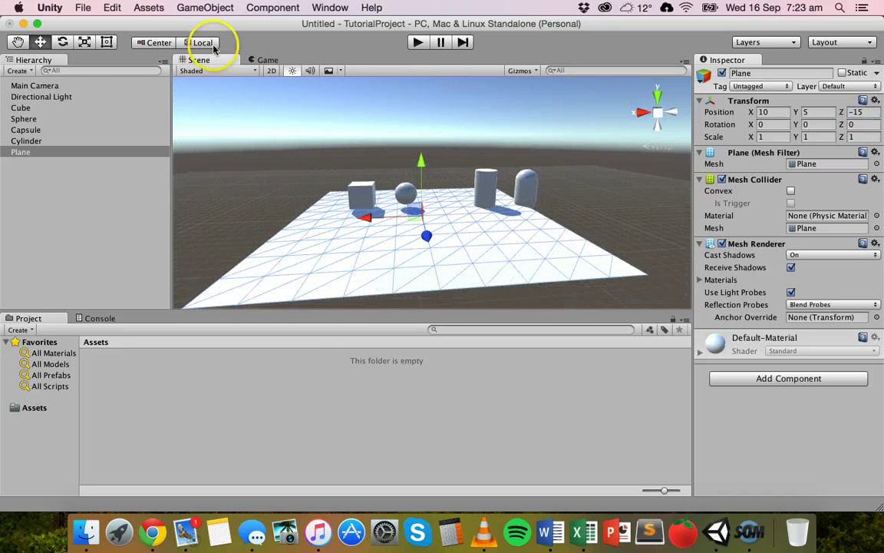
{"action": "left_click", "coordinate": [85, 43]}
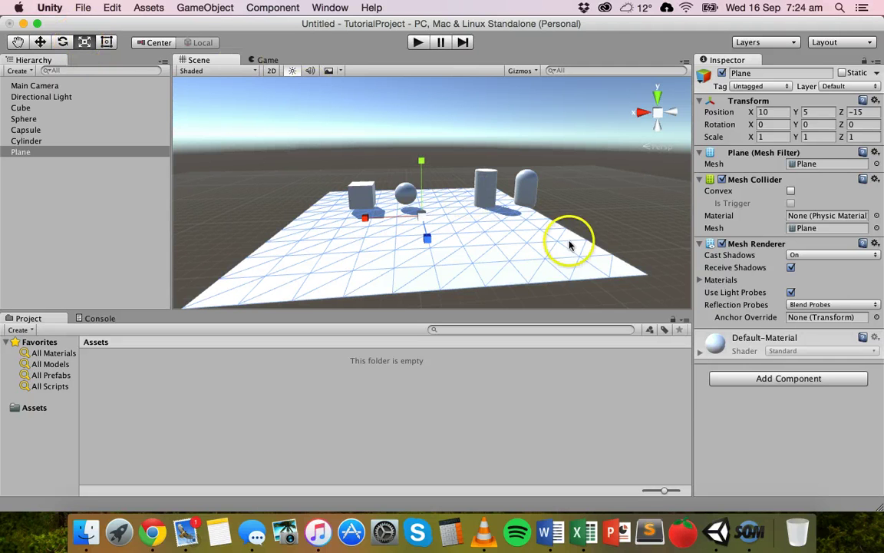
{"action": "mouse_move", "coordinate": [364, 218]}
{"action": "left_mouse_down"}
{"action": "mouse_move", "coordinate": [347, 223]}
{"action": "mouse_move", "coordinate": [381, 218]}
{"action": "mouse_move", "coordinate": [353, 221]}
{"action": "left_mouse_up"}
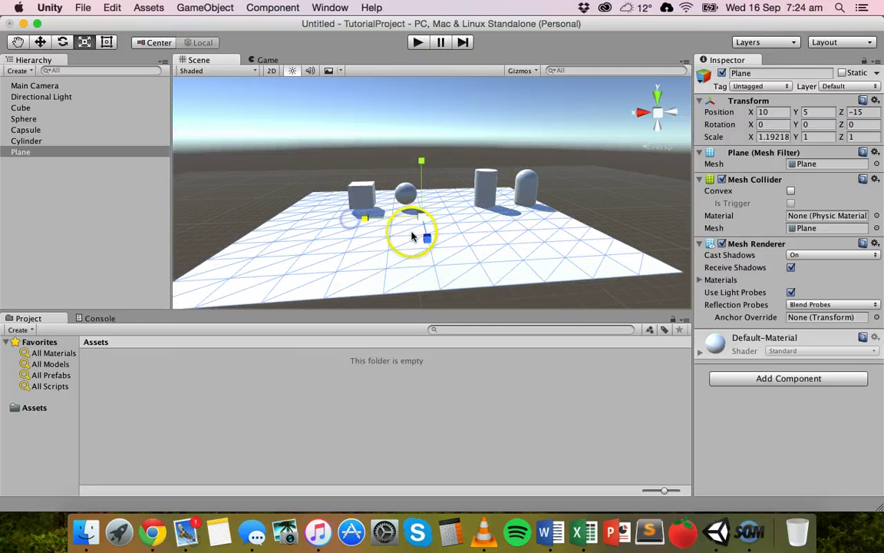
{"action": "mouse_move", "coordinate": [427, 232]}
{"action": "left_mouse_down"}
{"action": "mouse_move", "coordinate": [425, 225]}
{"action": "mouse_move", "coordinate": [428, 233]}
{"action": "left_mouse_up"}
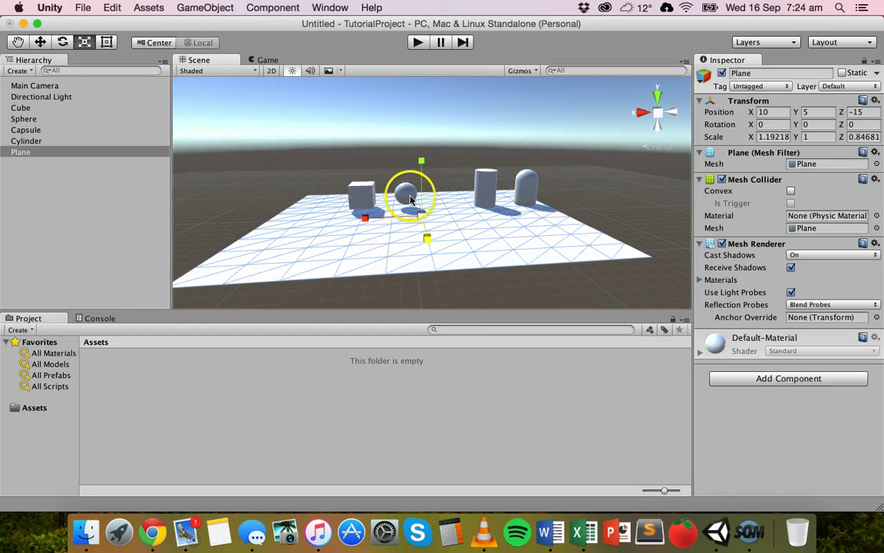
{"action": "left_click_drag", "start_coordinate": [424, 237], "coordinate": [433, 212]}
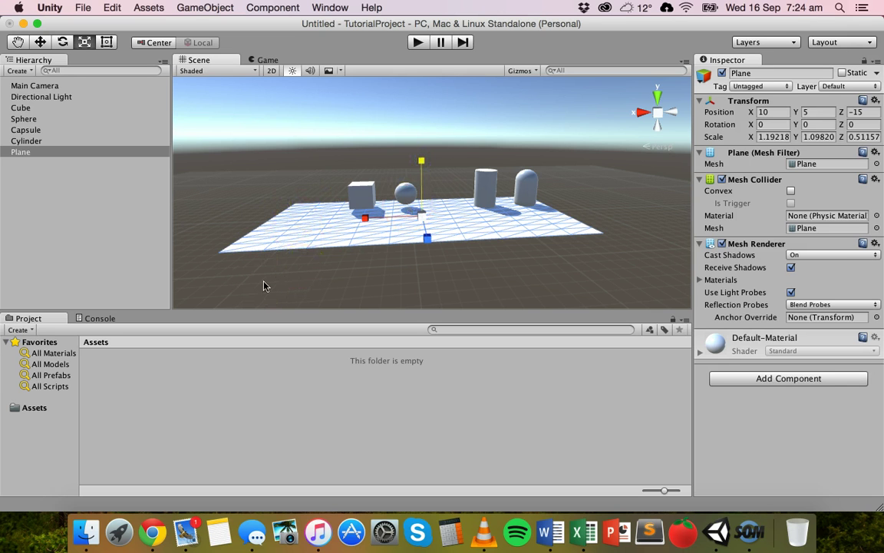
{"action": "mouse_move", "coordinate": [382, 204]}
{"action": "left_mouse_down"}
{"action": "mouse_move", "coordinate": [356, 236]}
{"action": "mouse_move", "coordinate": [356, 187]}
{"action": "left_mouse_up"}
{"action": "left_click_drag", "start_coordinate": [476, 206], "coordinate": [434, 170]}
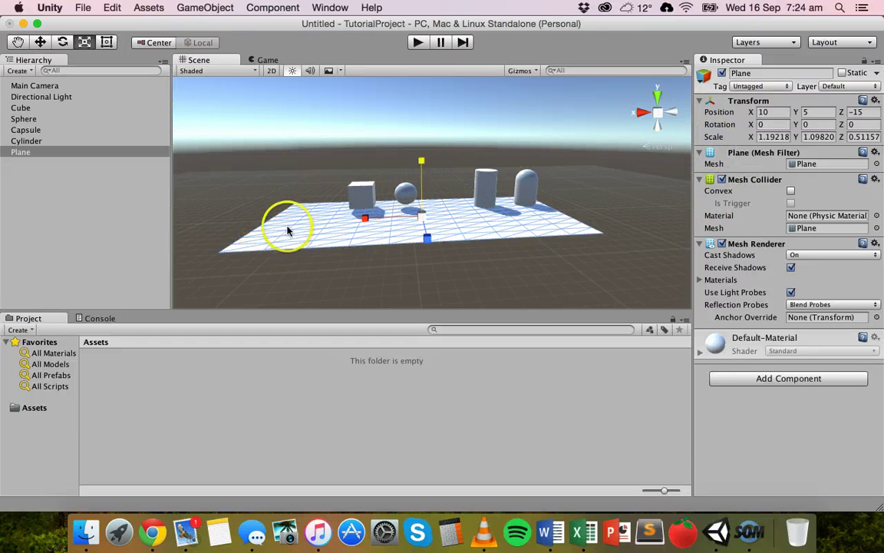
- Set the plane's X scale to exactly 1
{"action": "left_click", "coordinate": [775, 137]}
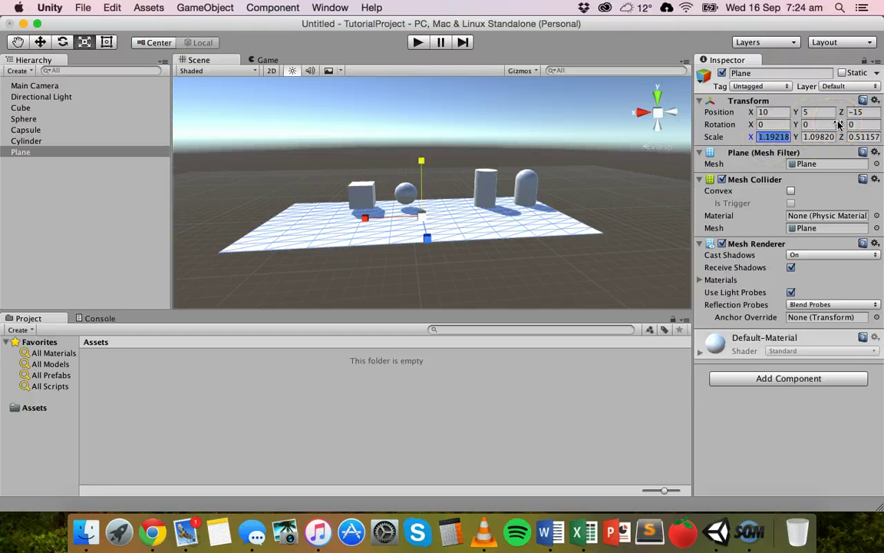
{"action": "type", "text": "2"}
{"action": "key", "text": "BackSpace"}
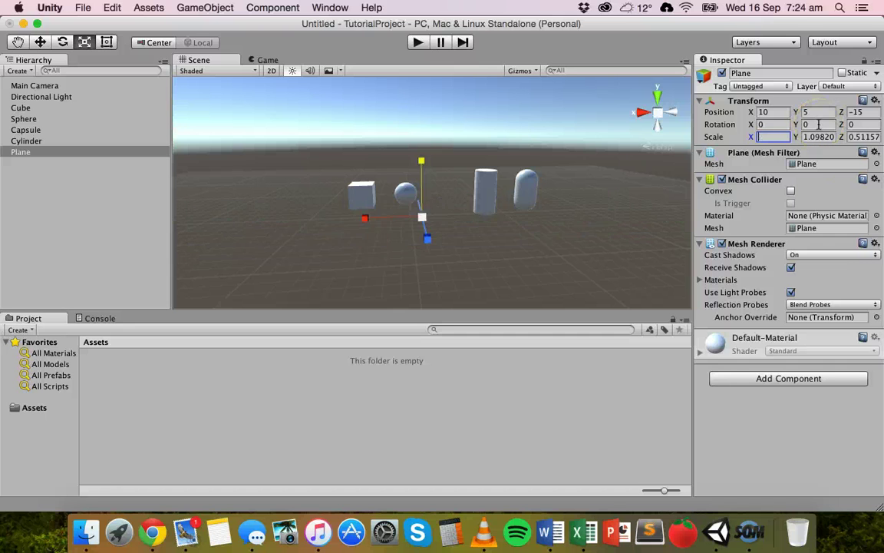
{"action": "type", "text": "1"}
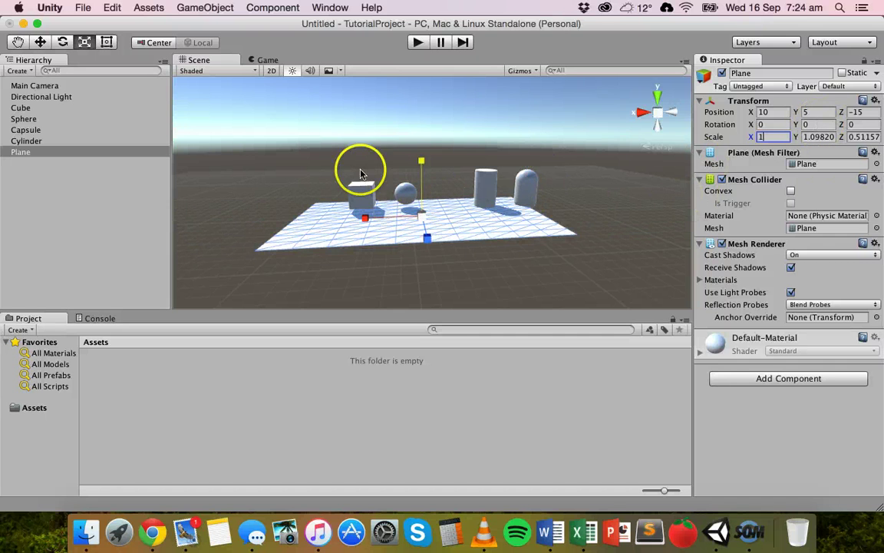
- Rotate the plane freehand to about X 1.56, Y -39.18, Z -3.40 degrees
{"action": "left_click", "coordinate": [362, 197]}
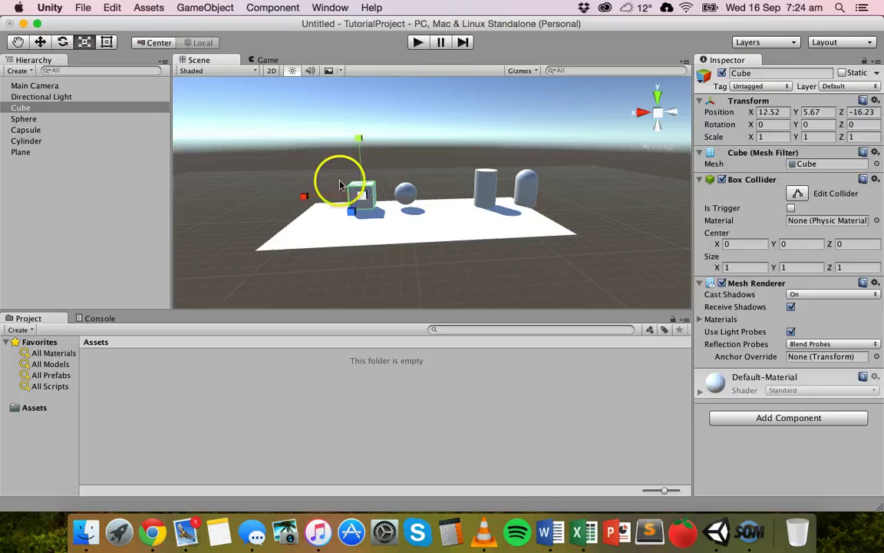
{"action": "left_click", "coordinate": [397, 232]}
{"action": "left_click", "coordinate": [62, 42]}
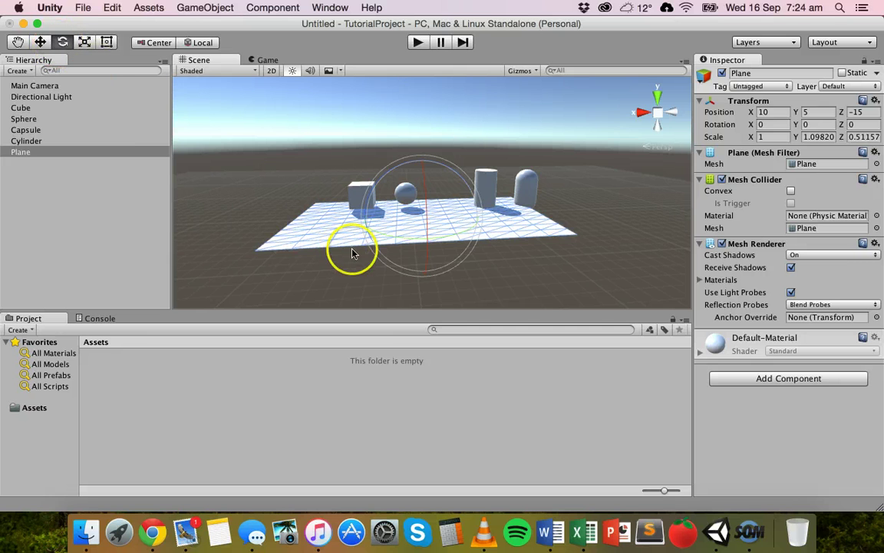
{"action": "left_click_drag", "start_coordinate": [403, 241], "coordinate": [460, 238]}
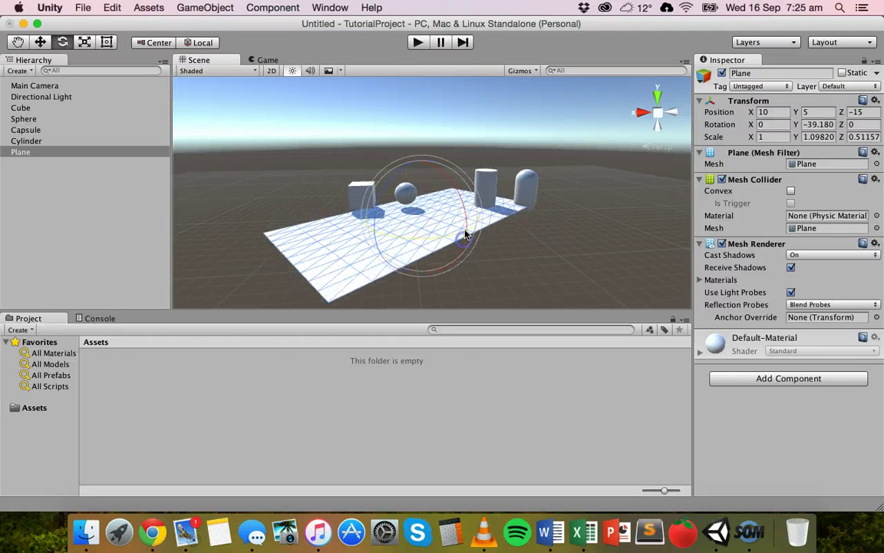
{"action": "left_click", "coordinate": [448, 180]}
{"action": "left_click_drag", "start_coordinate": [448, 180], "coordinate": [382, 191]}
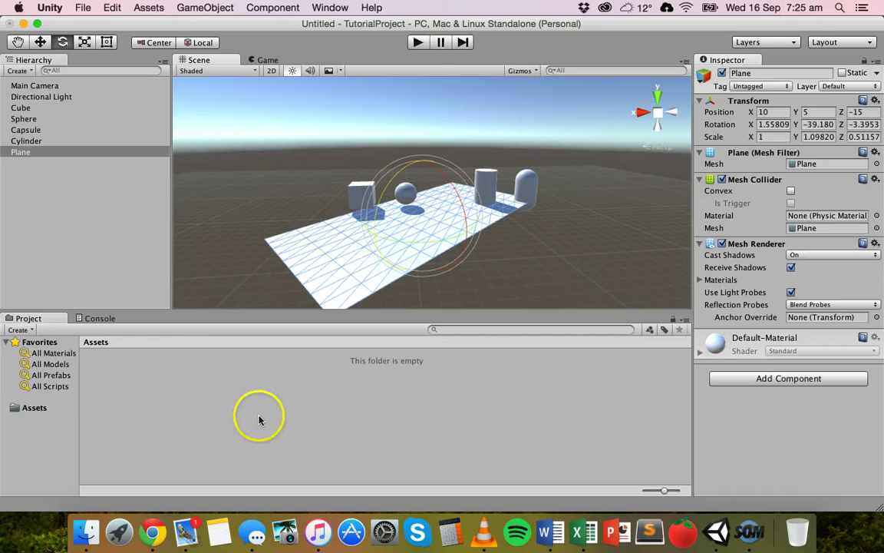
{"action": "left_click", "coordinate": [233, 438]}
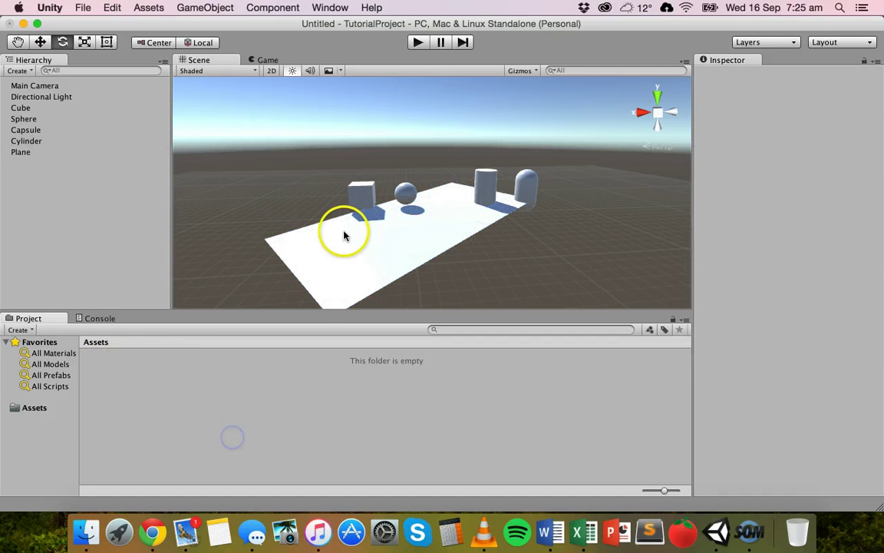
{"action": "left_click", "coordinate": [390, 246]}
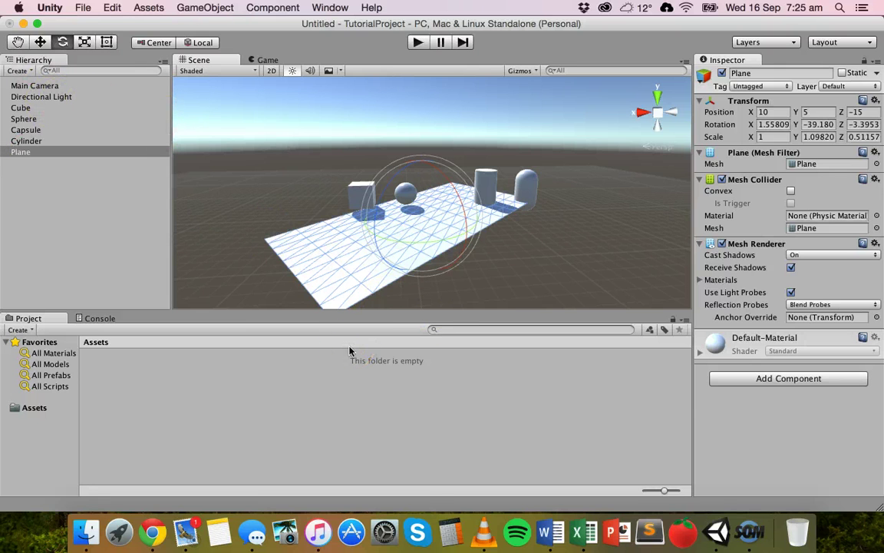
{"action": "left_click", "coordinate": [334, 250]}
- Try stretching the cube to a scale of about 3.23 along X and 3.39 along Z, and undo both changes
{"action": "left_click", "coordinate": [359, 196]}
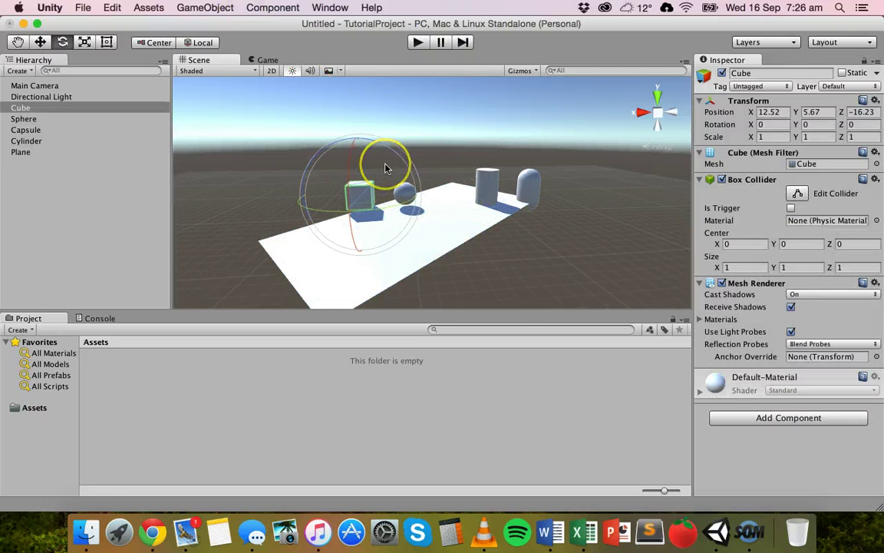
{"action": "scroll", "coordinate": [386, 169], "scroll_direction": "up", "scroll_amount": 4}
{"action": "middle_click_drag", "start_coordinate": [365, 175], "coordinate": [449, 175]}
{"action": "left_click", "coordinate": [84, 42]}
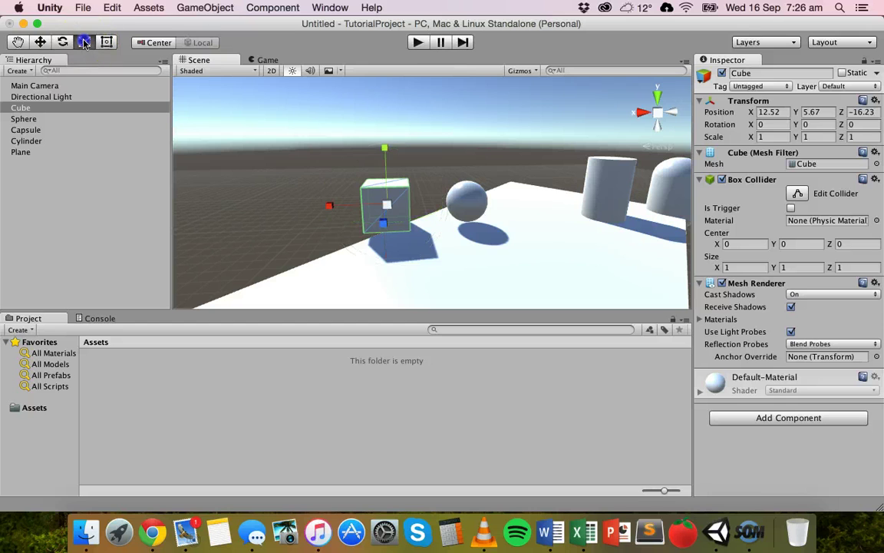
{"action": "left_click_drag", "start_coordinate": [330, 206], "coordinate": [195, 201]}
{"action": "left_click_drag", "start_coordinate": [403, 235], "coordinate": [374, 258]}
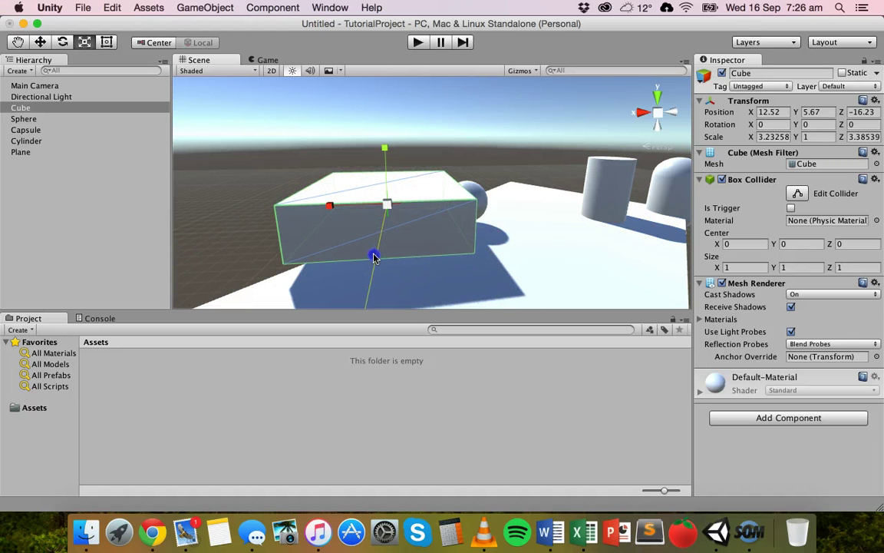
{"action": "key", "text": "super+z"}
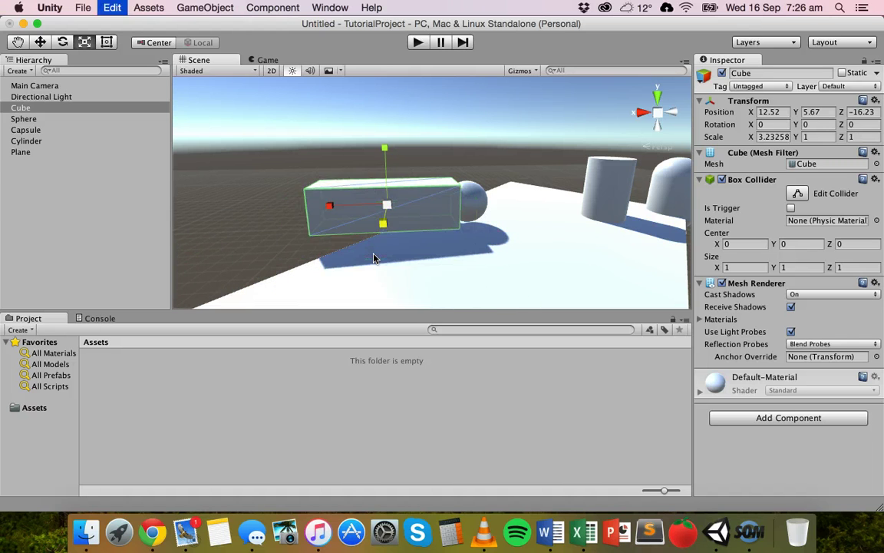
{"action": "key", "text": "super+z"}
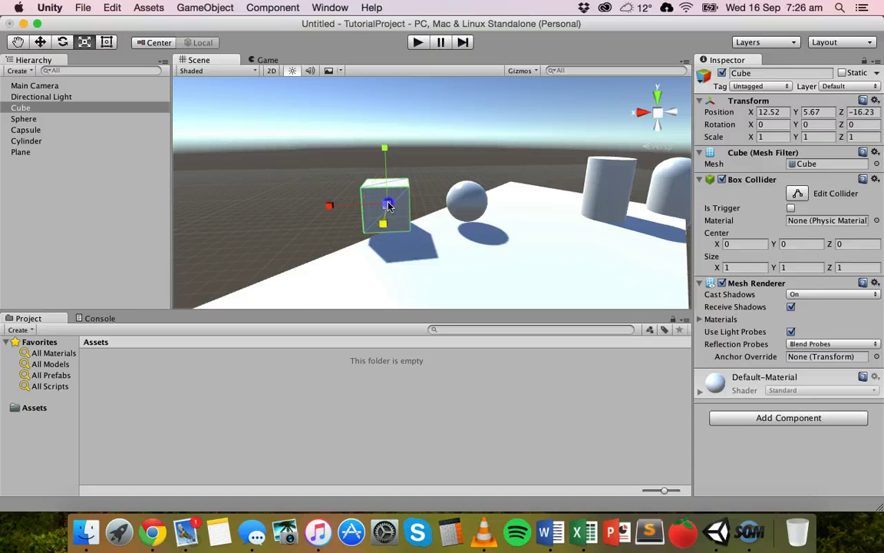
- Scale the cube uniformly to about 0.905 and enlarge the sphere uniformly to about 2.82
{"action": "left_click_drag", "start_coordinate": [389, 205], "coordinate": [614, 220]}
{"action": "left_click_drag", "start_coordinate": [442, 213], "coordinate": [332, 228]}
{"action": "left_click_drag", "start_coordinate": [403, 184], "coordinate": [366, 203]}
{"action": "left_click", "coordinate": [467, 198]}
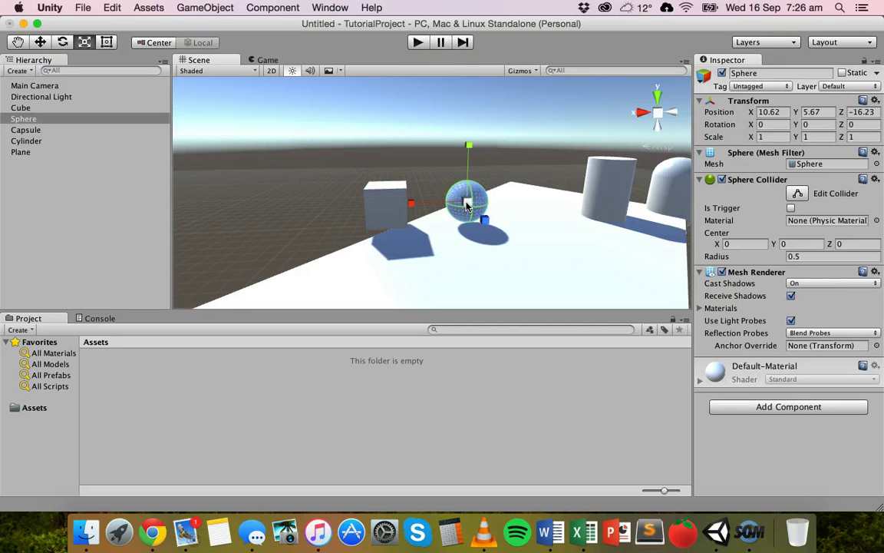
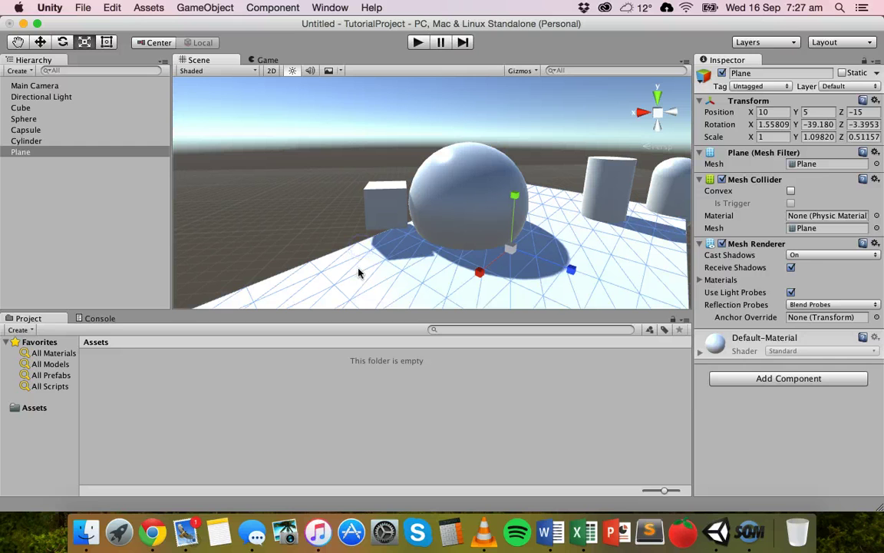
- Delete the plane from the scene
{"action": "left_click", "coordinate": [22, 153]}
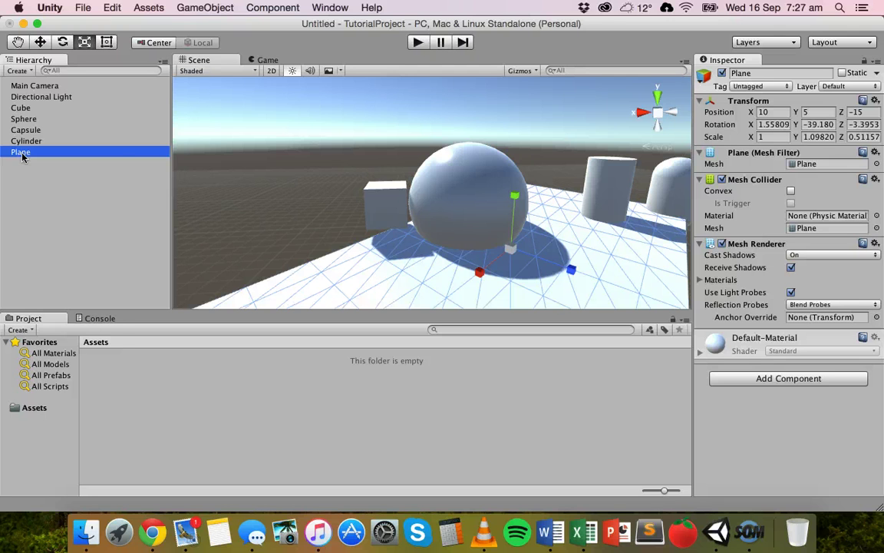
{"action": "right_click", "coordinate": [22, 154]}
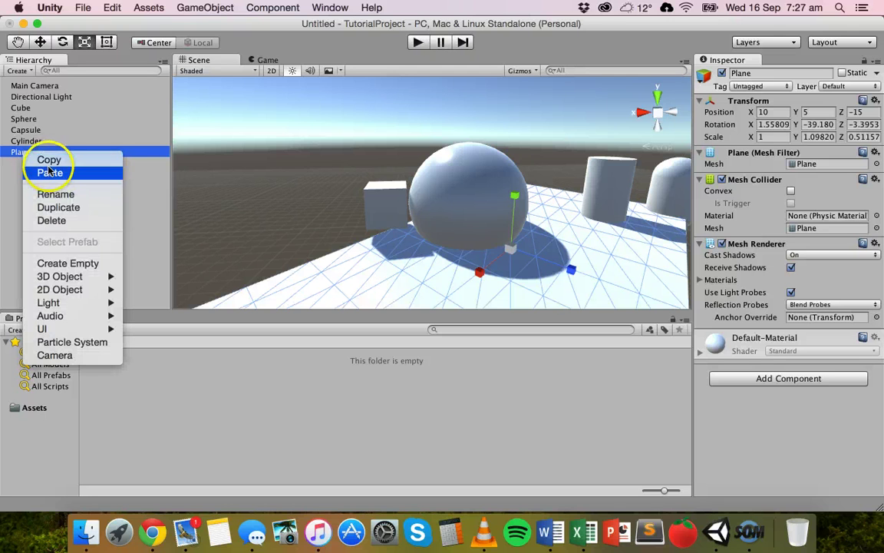
{"action": "left_click", "coordinate": [66, 221]}
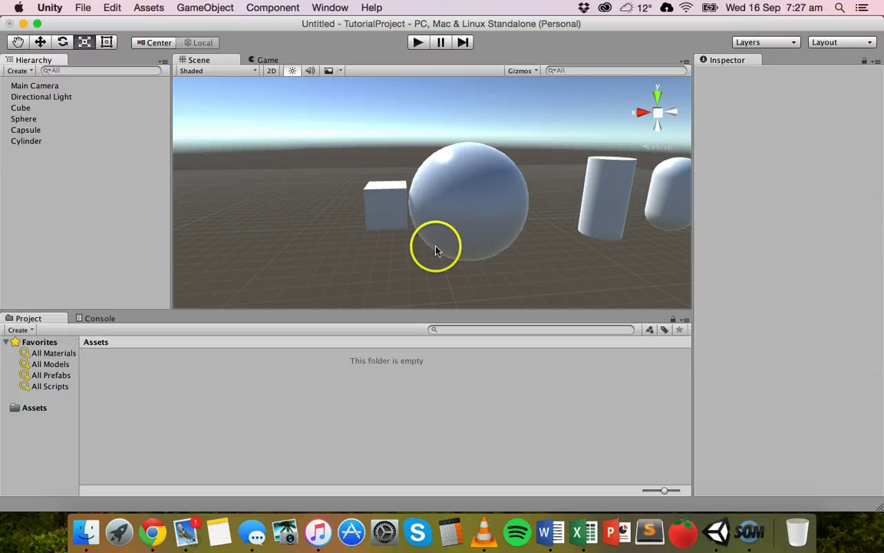
- Move the enlarged sphere along the X axis to about 9.83, away from the cube
{"action": "left_click", "coordinate": [486, 232]}
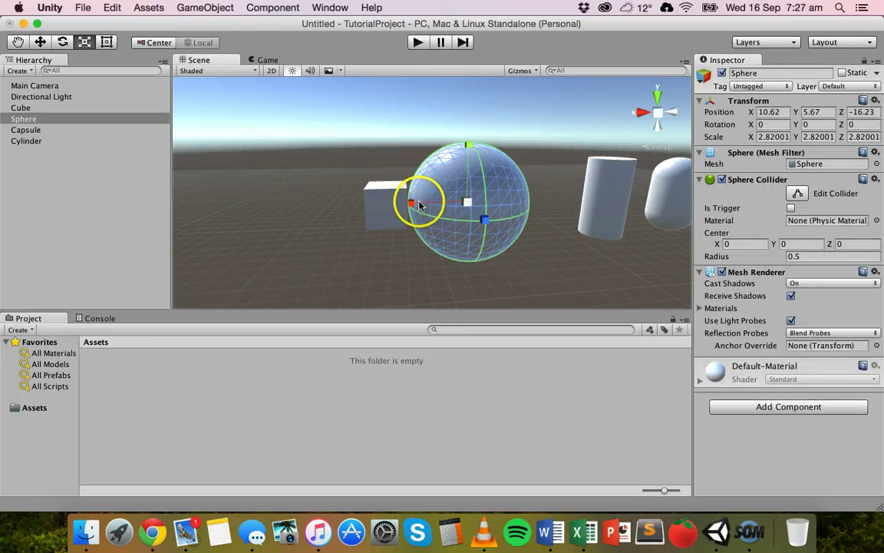
{"action": "left_click", "coordinate": [40, 42]}
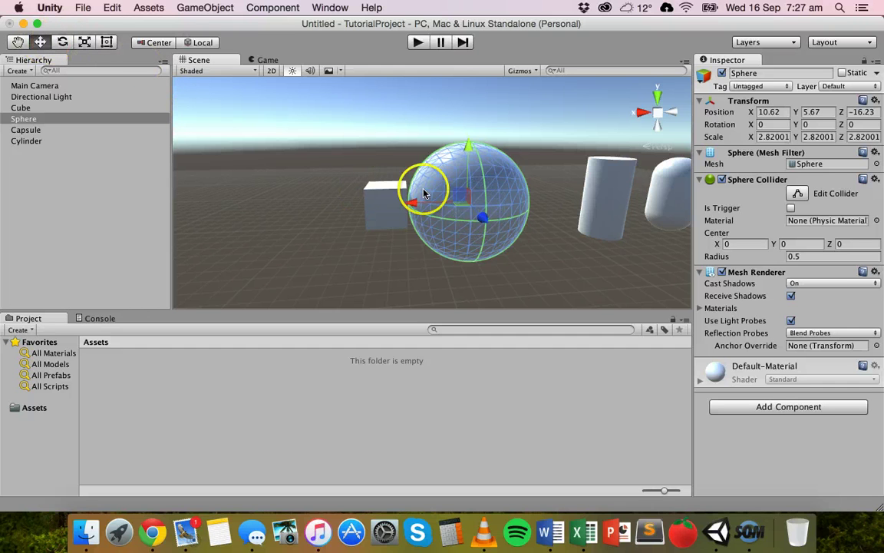
{"action": "mouse_move", "coordinate": [417, 205]}
{"action": "left_mouse_down"}
{"action": "mouse_move", "coordinate": [450, 203]}
{"action": "mouse_move", "coordinate": [408, 202]}
{"action": "left_mouse_up"}
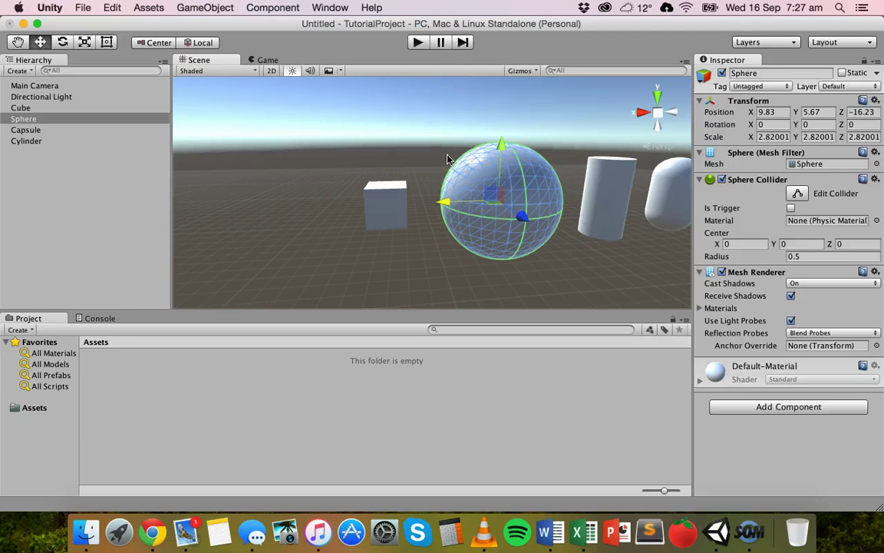
- Rename the sphere as beachBall
{"action": "left_click", "coordinate": [757, 74]}
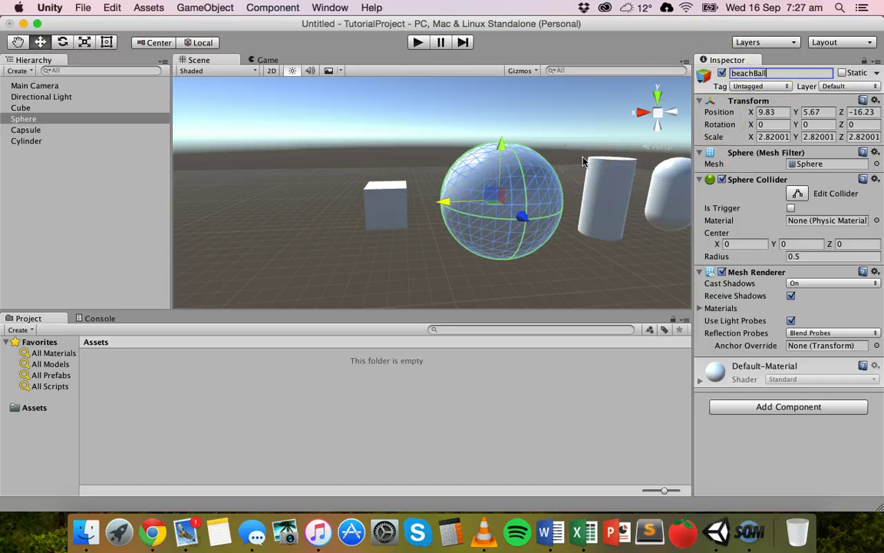
{"action": "left_click", "coordinate": [752, 74]}
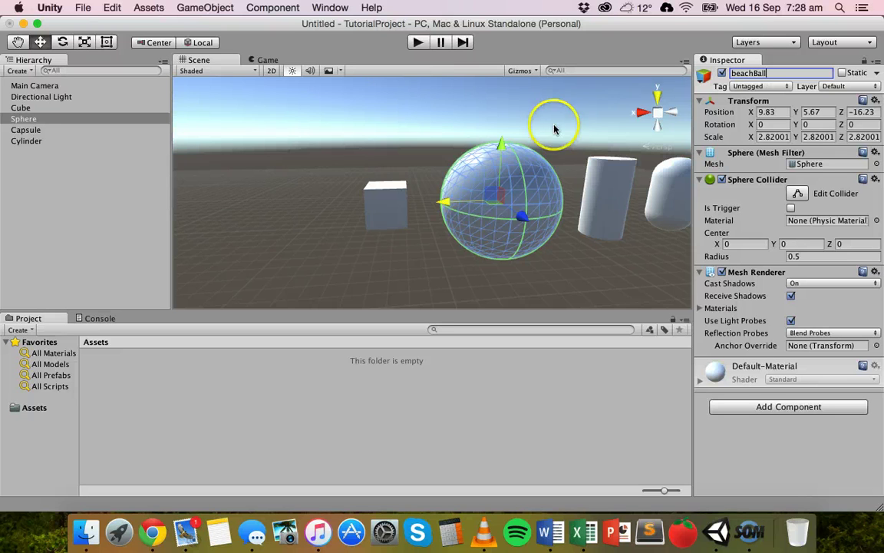
{"action": "left_click", "coordinate": [387, 204]}
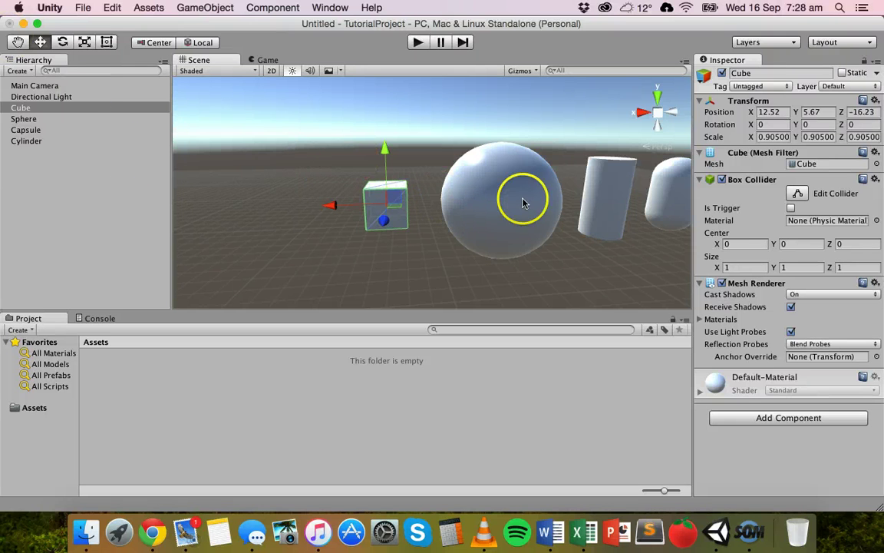
{"action": "left_click", "coordinate": [493, 194]}
{"action": "left_click", "coordinate": [781, 71]}
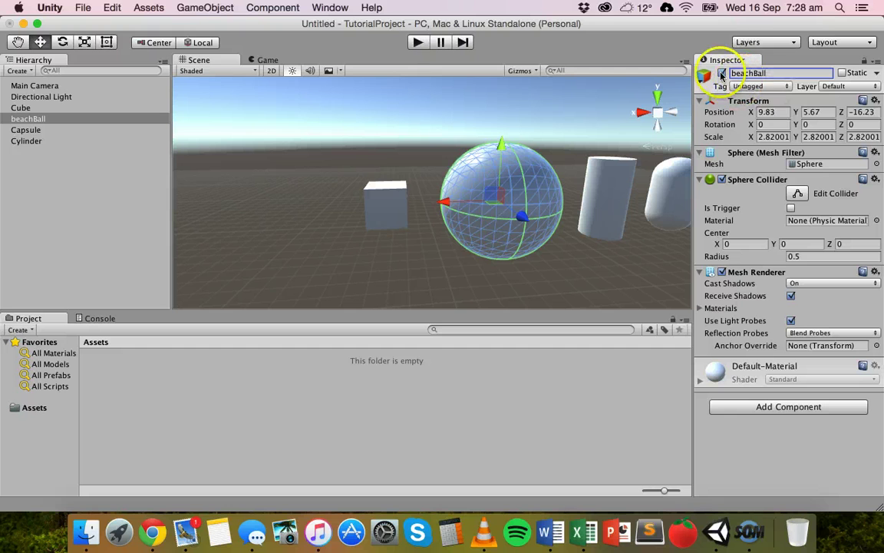
{"action": "left_click", "coordinate": [25, 116]}
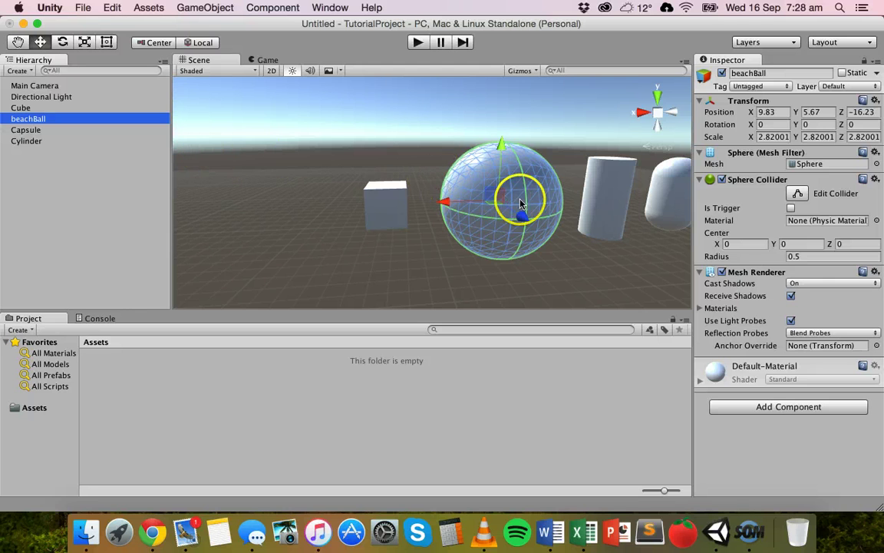
- Move the cube along the Z axis to about -14.55
{"action": "left_click", "coordinate": [388, 207]}
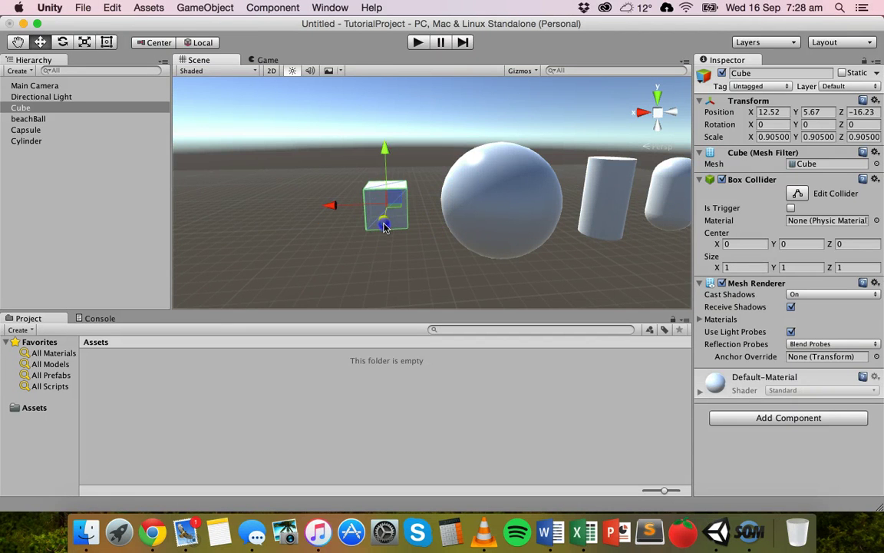
{"action": "left_click_drag", "start_coordinate": [384, 221], "coordinate": [387, 240]}
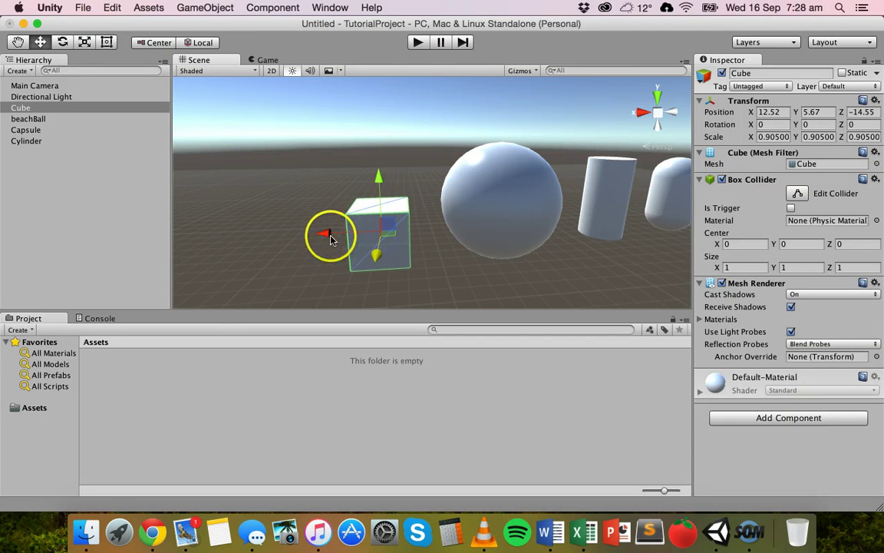
- Move the cube onto the top of the beachBall, at about X 9.95, Y 7.12 and Z -16.22
{"action": "left_click_drag", "start_coordinate": [323, 237], "coordinate": [493, 213]}
{"action": "left_click_drag", "start_coordinate": [577, 248], "coordinate": [528, 222]}
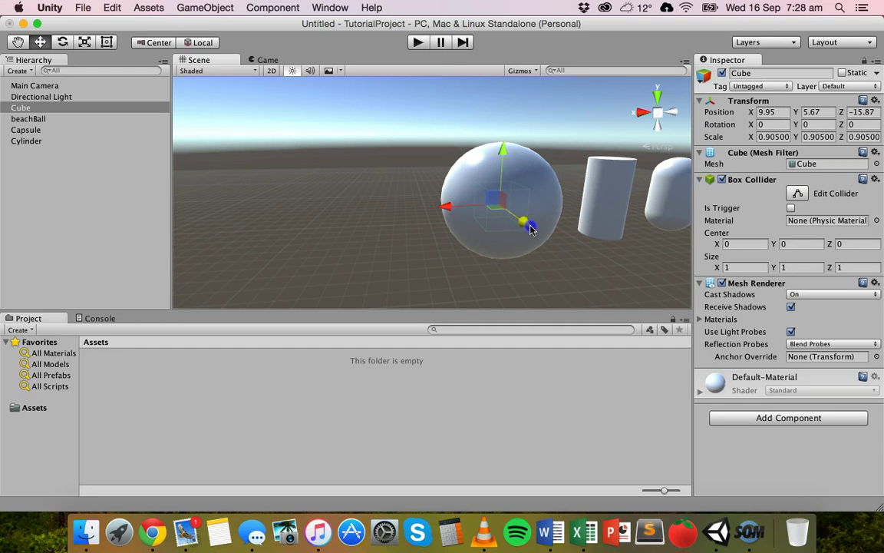
{"action": "left_click_drag", "start_coordinate": [508, 149], "coordinate": [507, 90]}
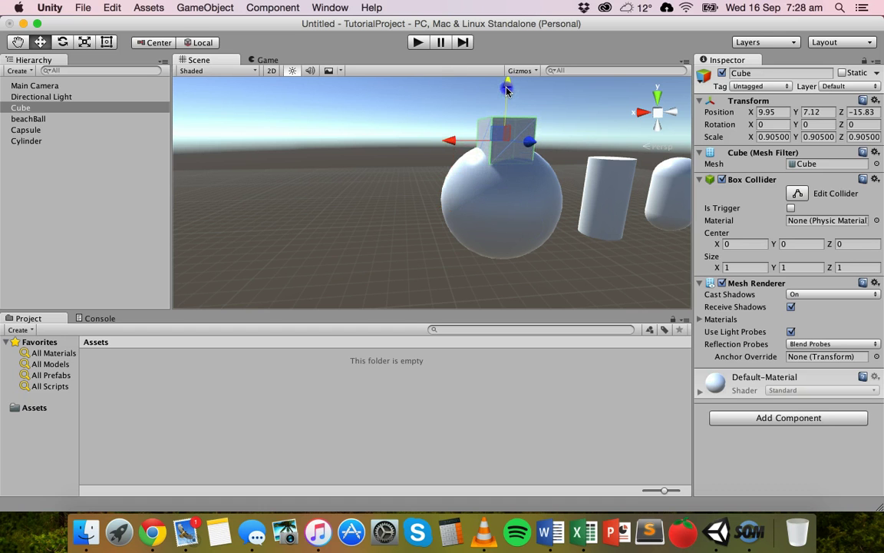
{"action": "left_click_drag", "start_coordinate": [509, 188], "coordinate": [498, 141], "text": "alt"}
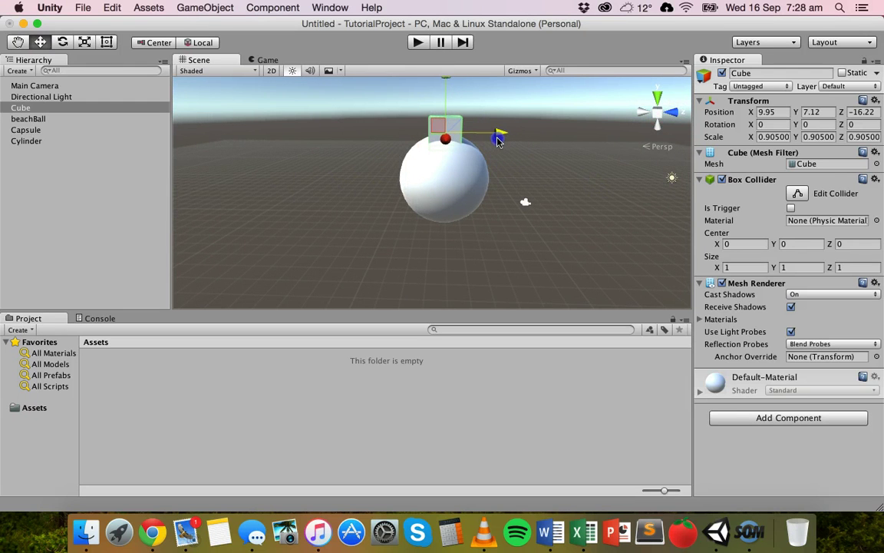
{"action": "left_click_drag", "start_coordinate": [539, 201], "coordinate": [495, 184], "text": "alt"}
- Compare the positions of the beachBall and the cube, and set the beachBall's position to X 10, Y 5, Z -16
{"action": "left_click", "coordinate": [497, 162]}
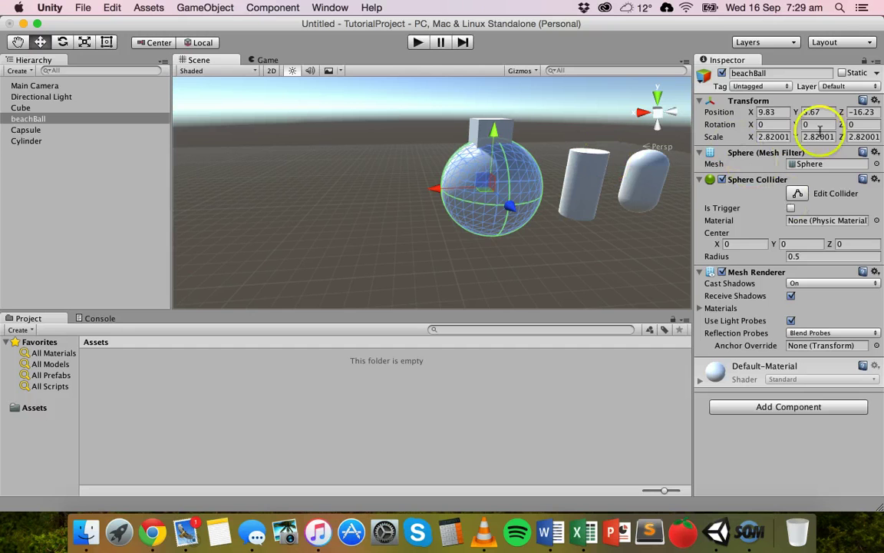
{"action": "left_click", "coordinate": [486, 132]}
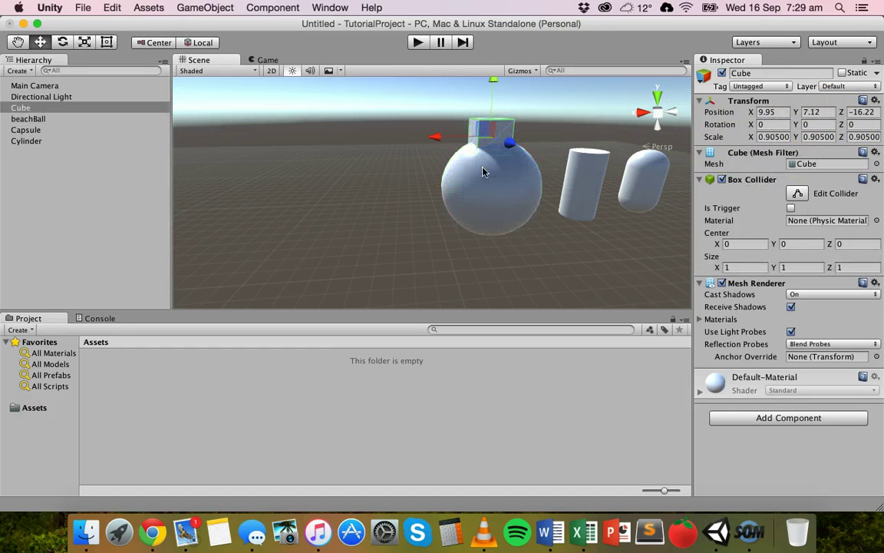
{"action": "left_click", "coordinate": [485, 147]}
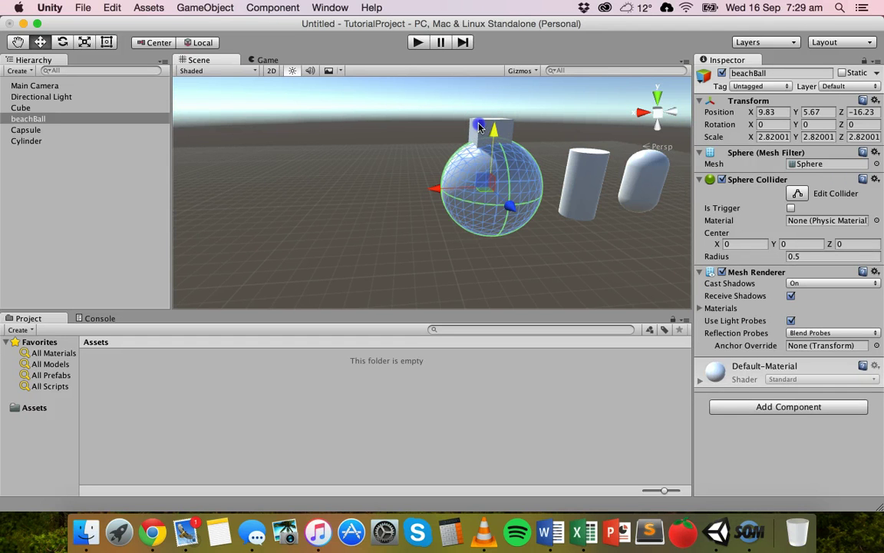
{"action": "left_click", "coordinate": [478, 142]}
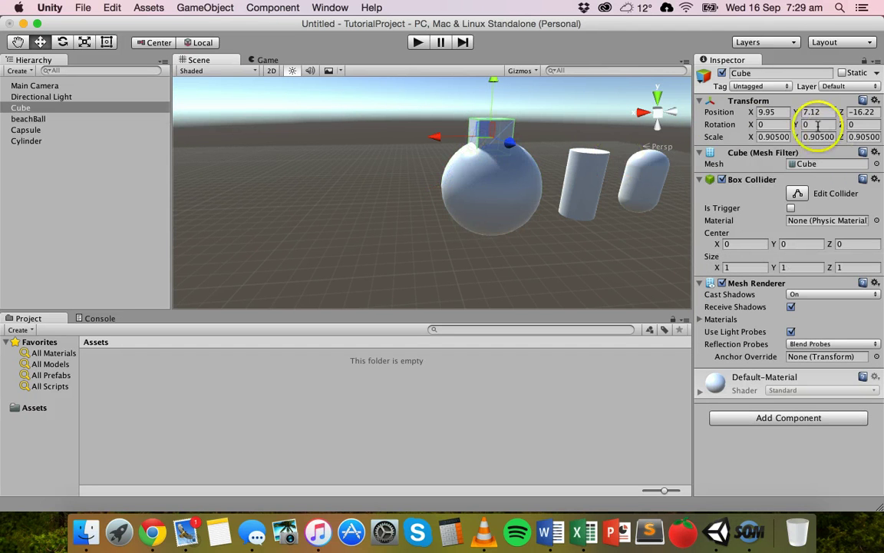
{"action": "left_click", "coordinate": [481, 174]}
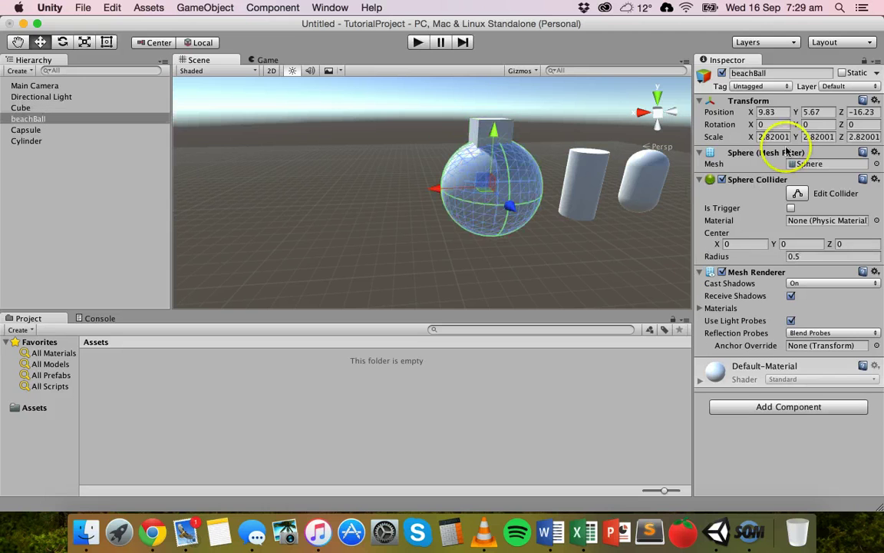
{"action": "left_click", "coordinate": [818, 112]}
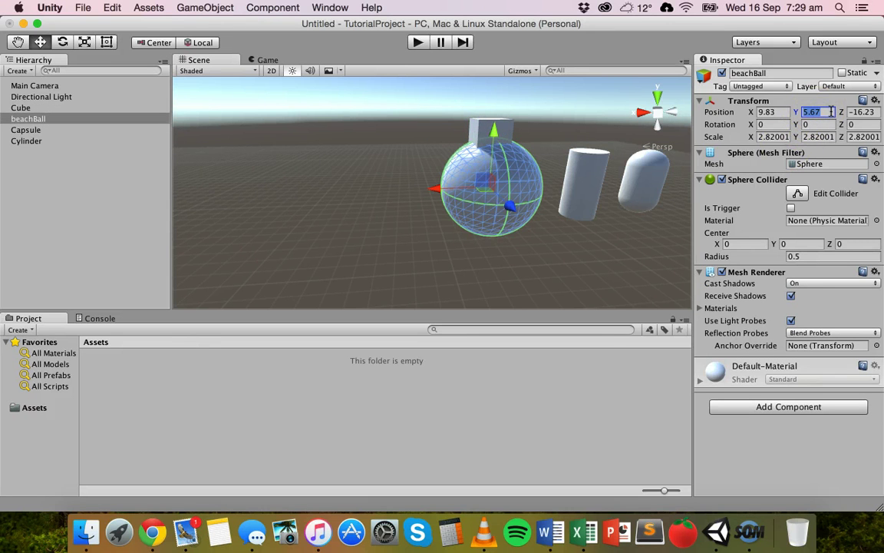
{"action": "type", "text": "5"}
{"action": "left_click", "coordinate": [866, 113]}
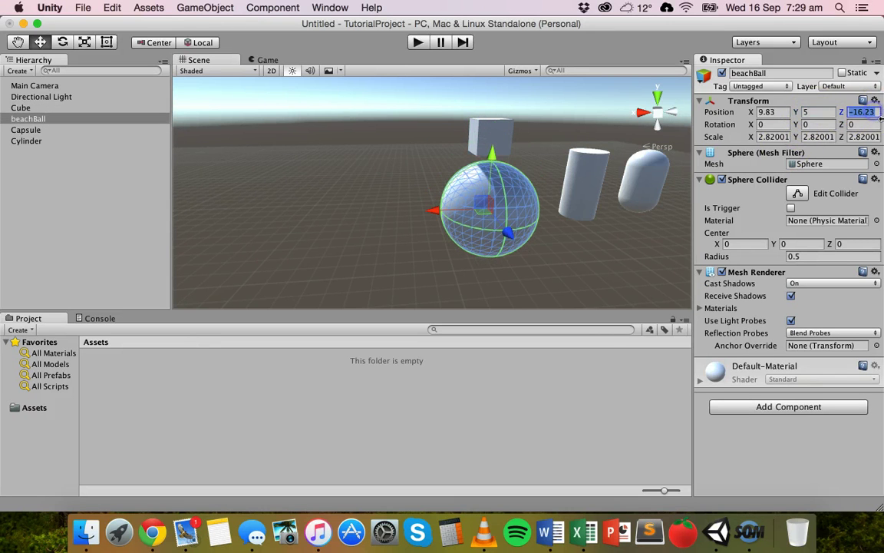
{"action": "type", "text": "-16"}
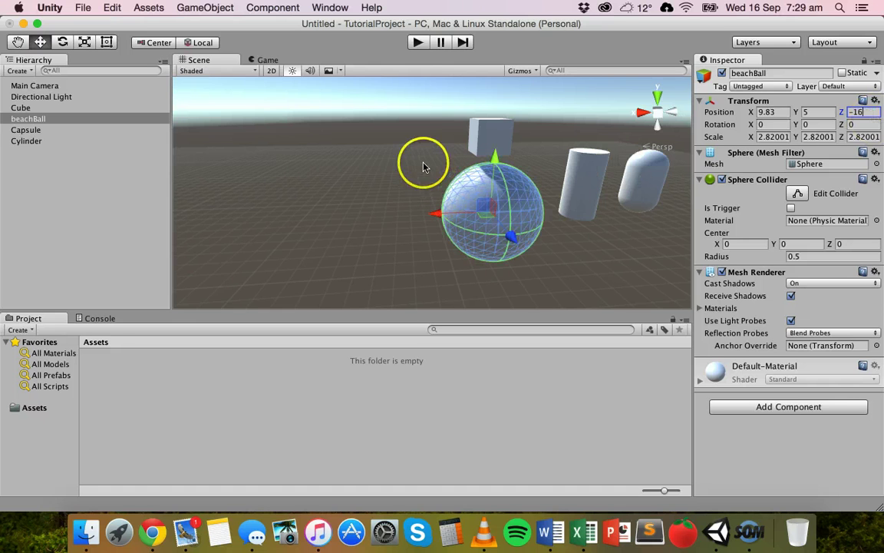
{"action": "key", "text": "Return"}
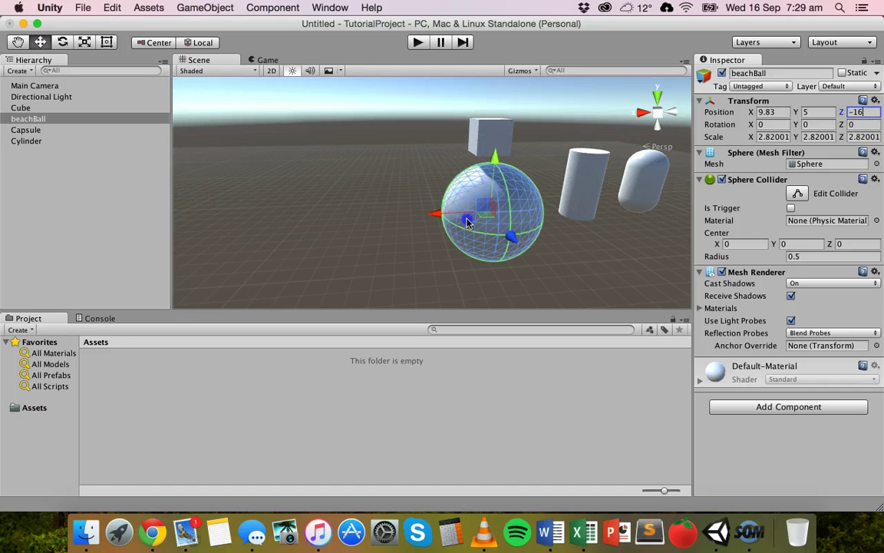
{"action": "left_click", "coordinate": [775, 112]}
{"action": "type", "text": "10"}
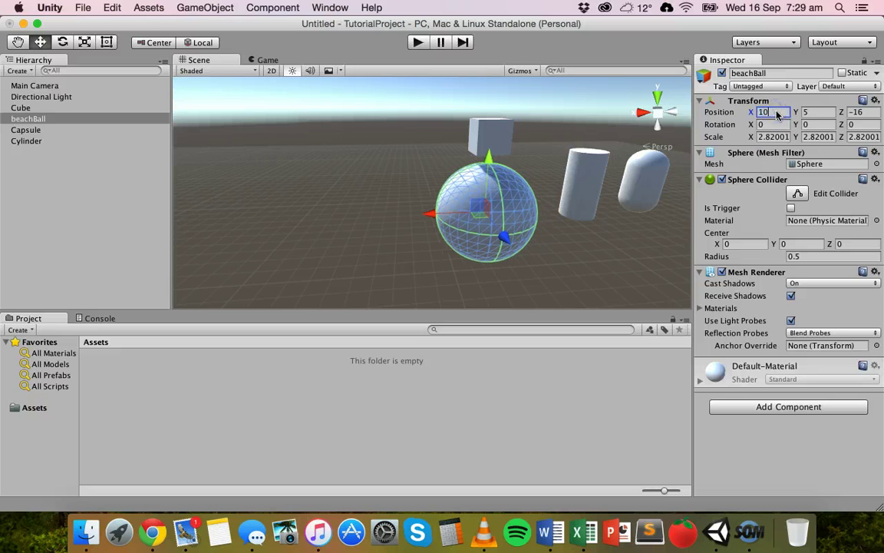
- Set the cube's position to X 10, Y 5, Z -16 so it shares the beachBall's centre
{"action": "left_click", "coordinate": [479, 134]}
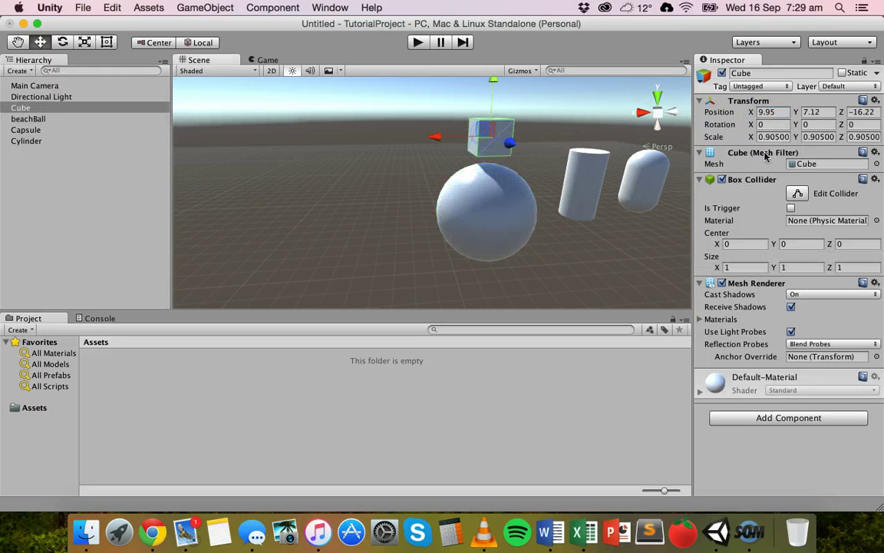
{"action": "left_click", "coordinate": [772, 112]}
{"action": "type", "text": "10"}
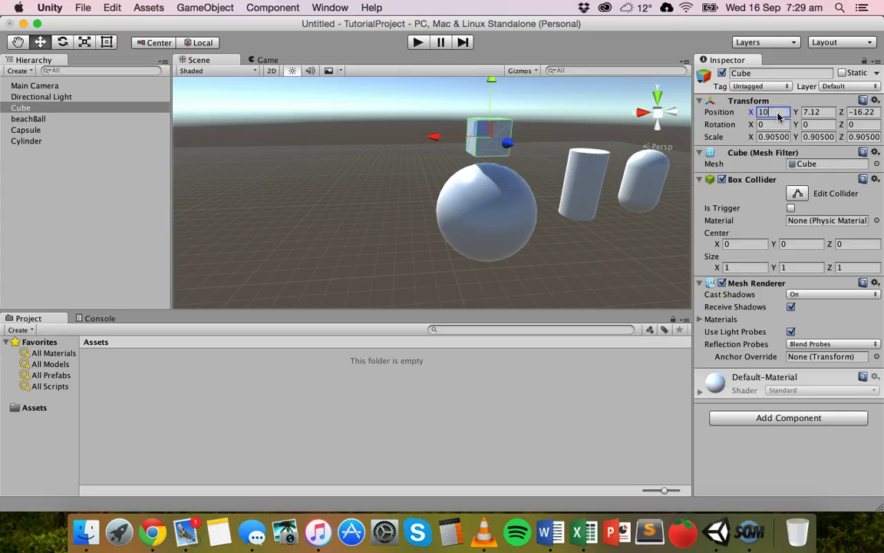
{"action": "left_click", "coordinate": [829, 113]}
{"action": "type", "text": "5"}
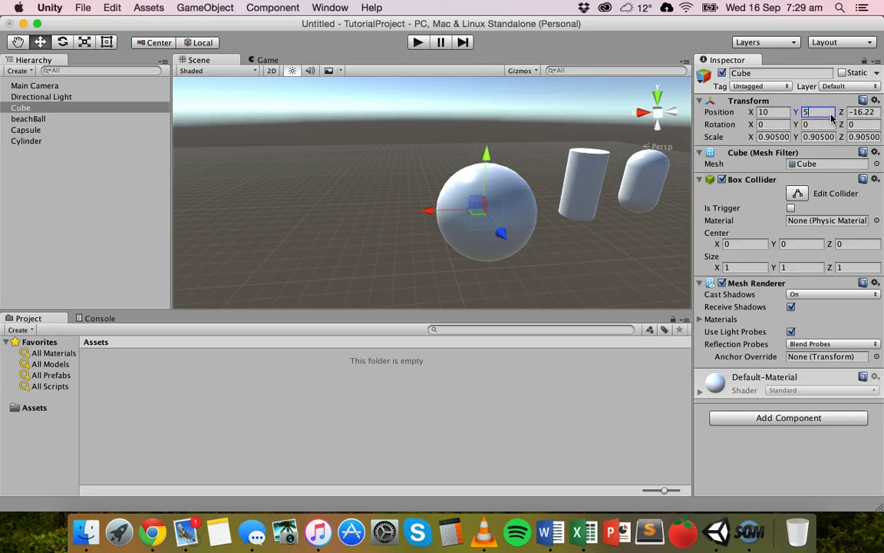
{"action": "left_click", "coordinate": [872, 113]}
{"action": "type", "text": "-"}
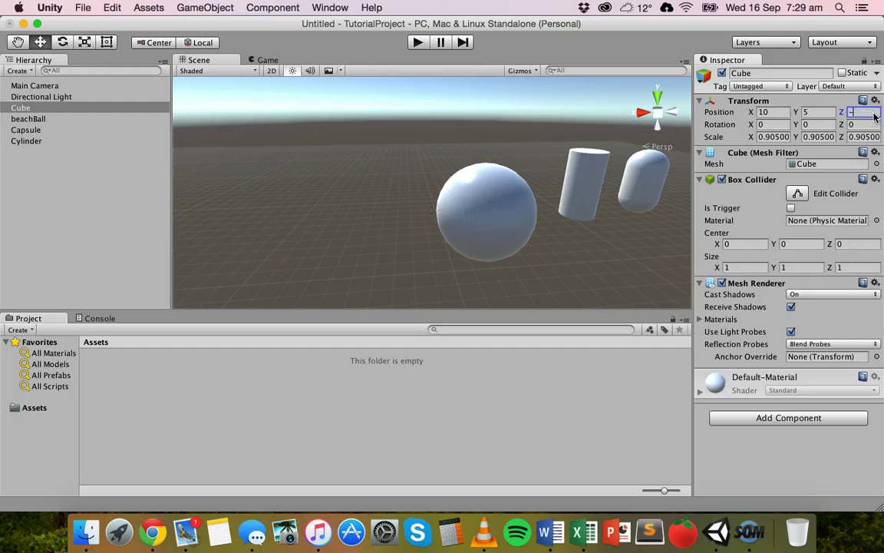
{"action": "type", "text": "16"}
{"action": "left_click", "coordinate": [442, 182]}
- Raise the cube along the Y axis to about 6.47 so it sits on top of the beachBall
{"action": "left_click_drag", "start_coordinate": [489, 157], "coordinate": [495, 118]}
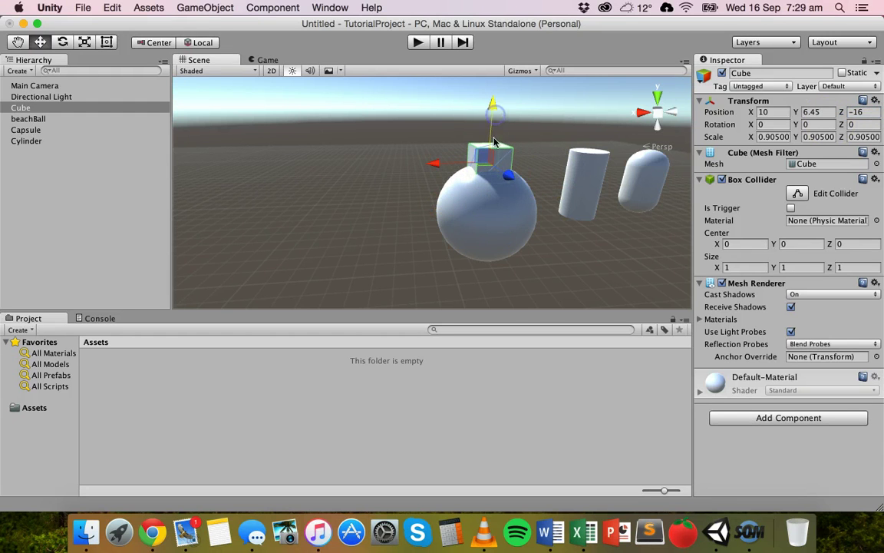
{"action": "left_click_drag", "start_coordinate": [496, 159], "coordinate": [520, 160], "text": "alt"}
{"action": "left_click_drag", "start_coordinate": [456, 102], "coordinate": [458, 105]}
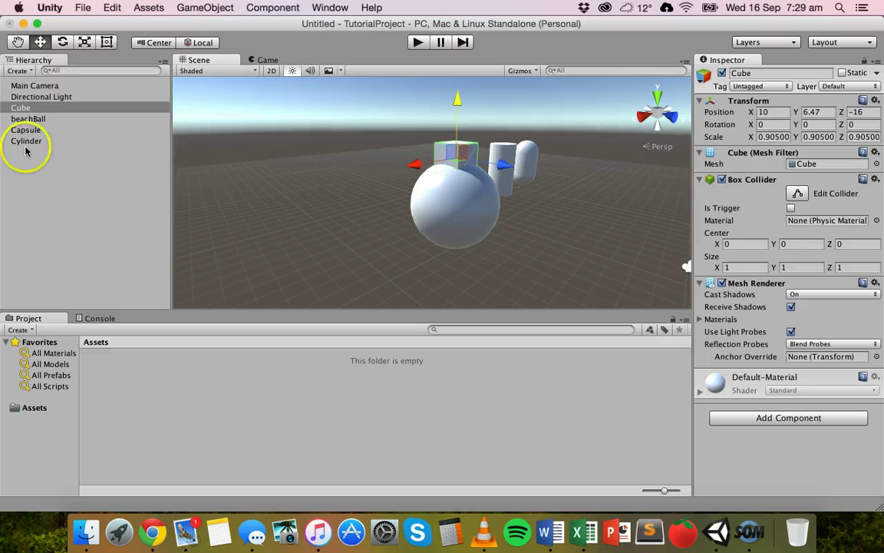
- Make the cube a child of the beachBall in the scene hierarchy
{"action": "left_click", "coordinate": [22, 109]}
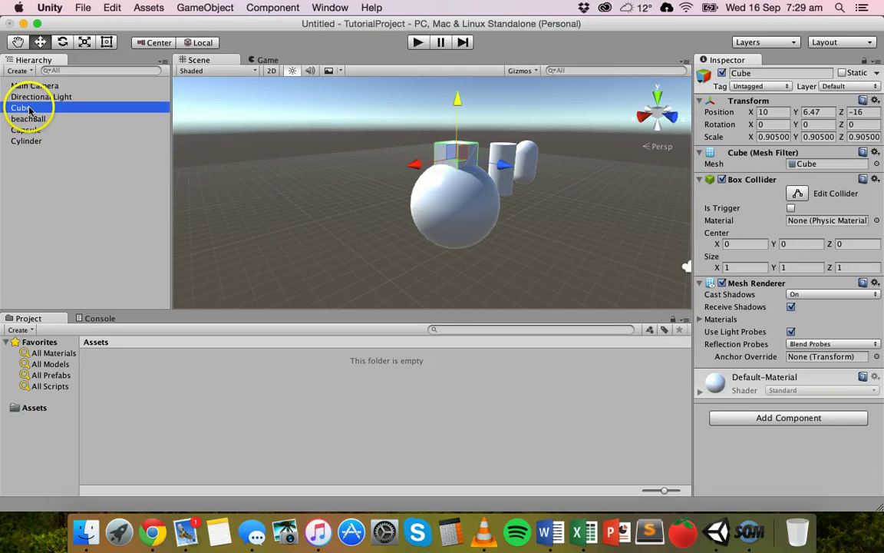
{"action": "left_click_drag", "start_coordinate": [22, 111], "coordinate": [31, 120]}
{"action": "left_click", "coordinate": [14, 115]}
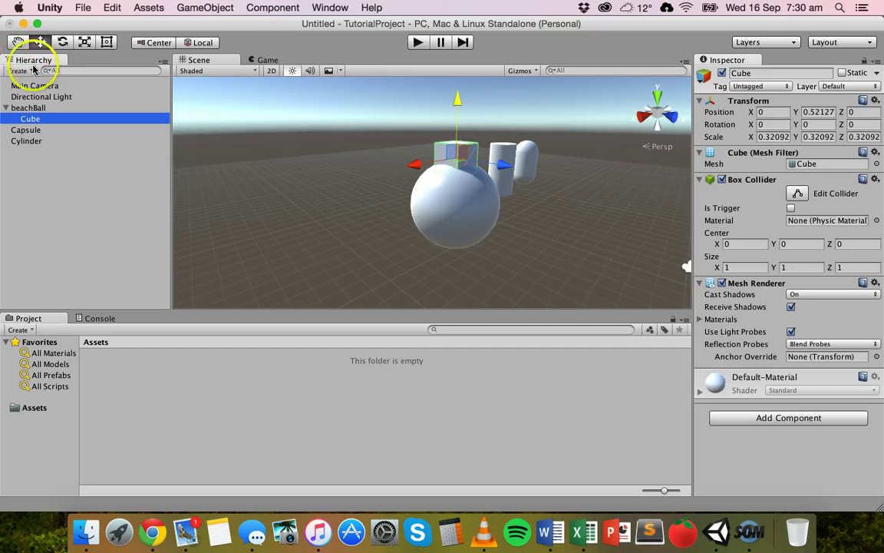
- Examine the parent-child nesting by collapsing and expanding the beachBall and selecting it and the cube in turn
{"action": "left_click", "coordinate": [7, 109]}
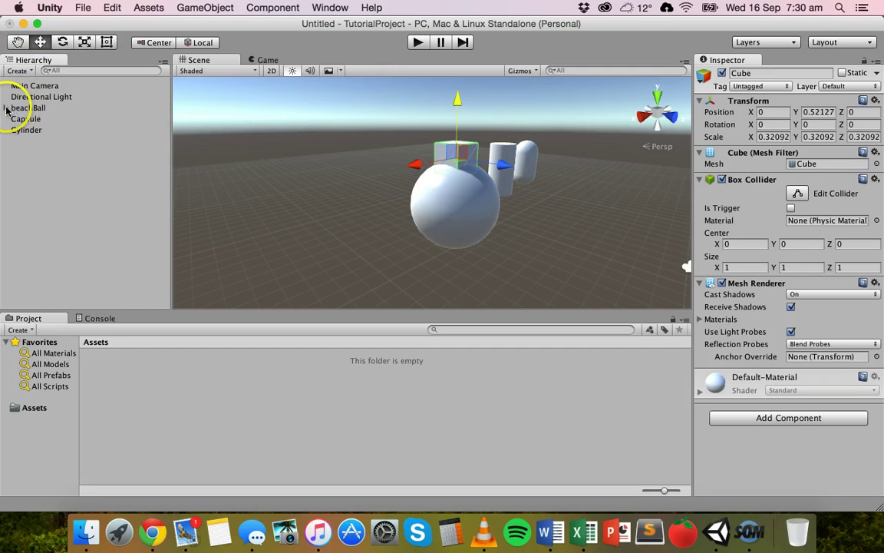
{"action": "left_click", "coordinate": [7, 110]}
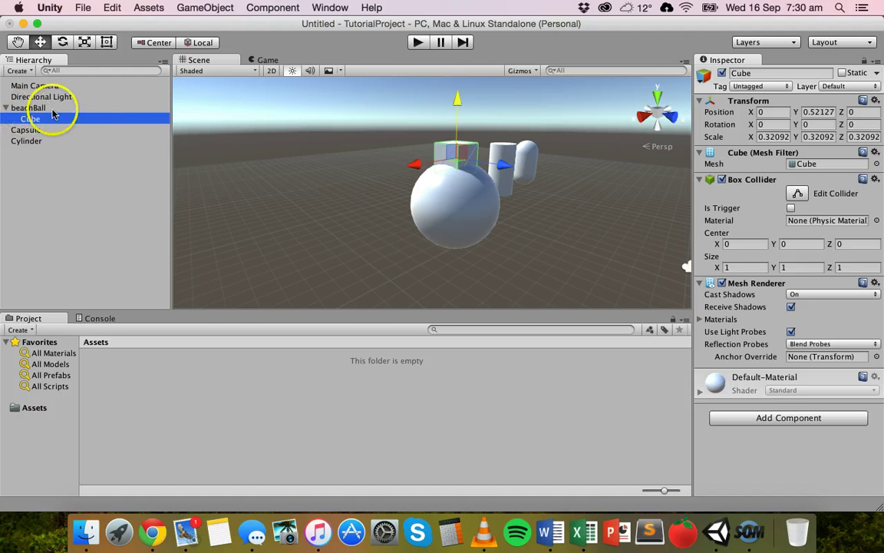
{"action": "left_click", "coordinate": [26, 108]}
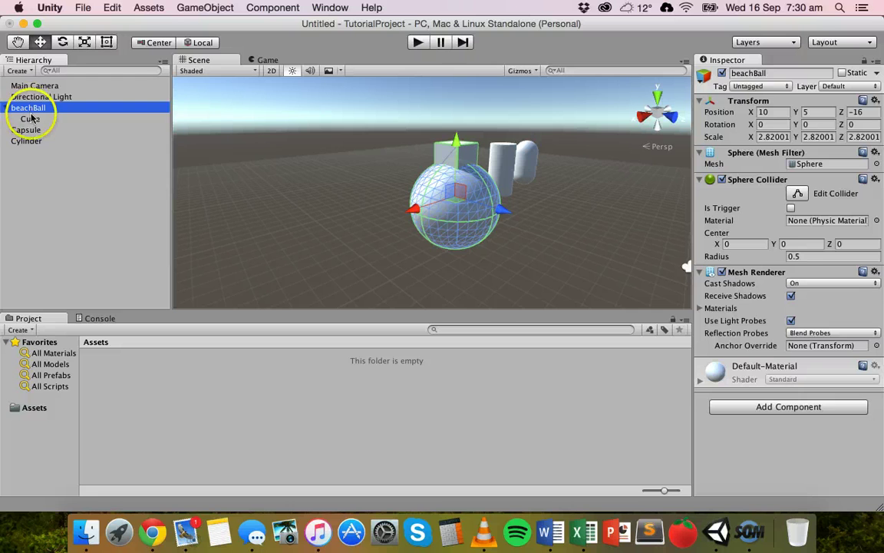
{"action": "left_click", "coordinate": [28, 119]}
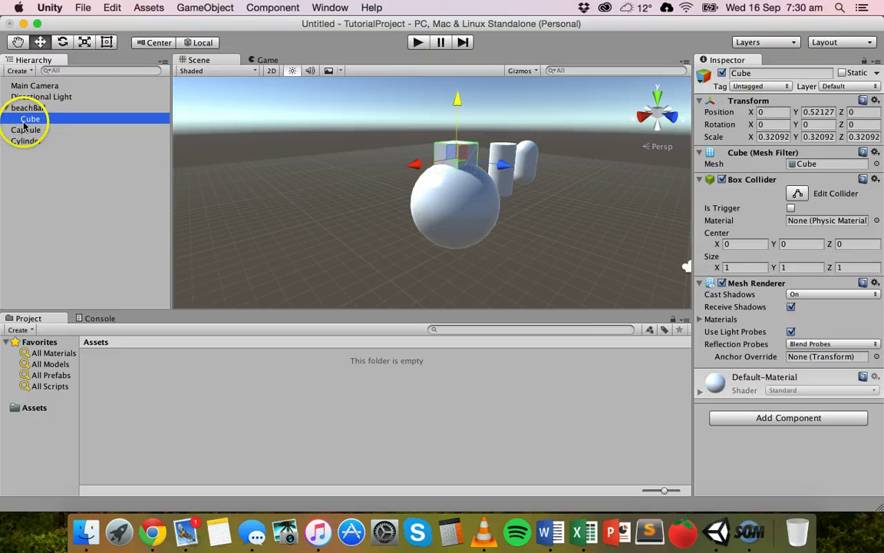
{"action": "left_click", "coordinate": [18, 110]}
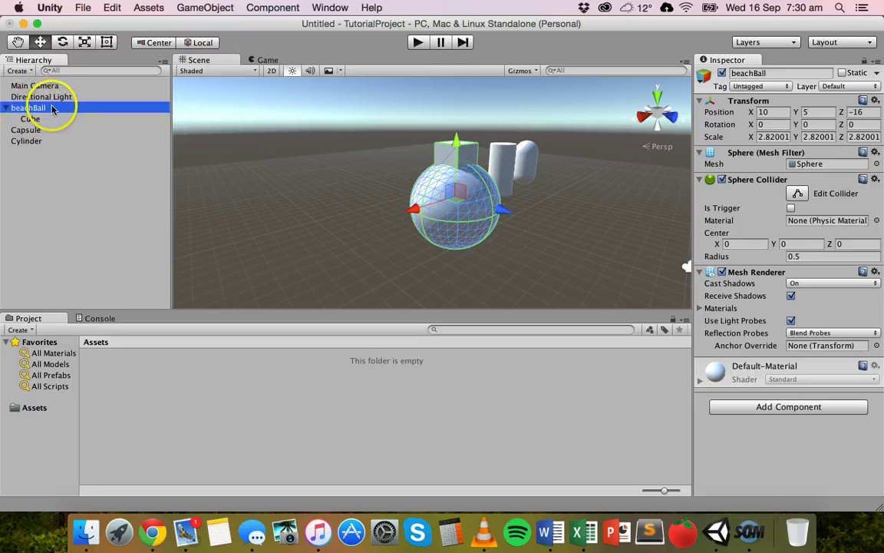
{"action": "left_click", "coordinate": [30, 119]}
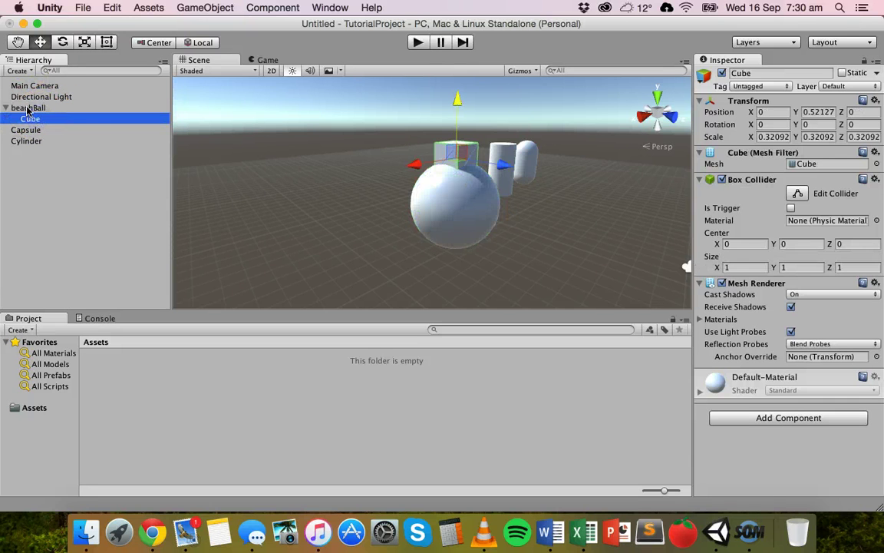
{"action": "left_click", "coordinate": [266, 195]}
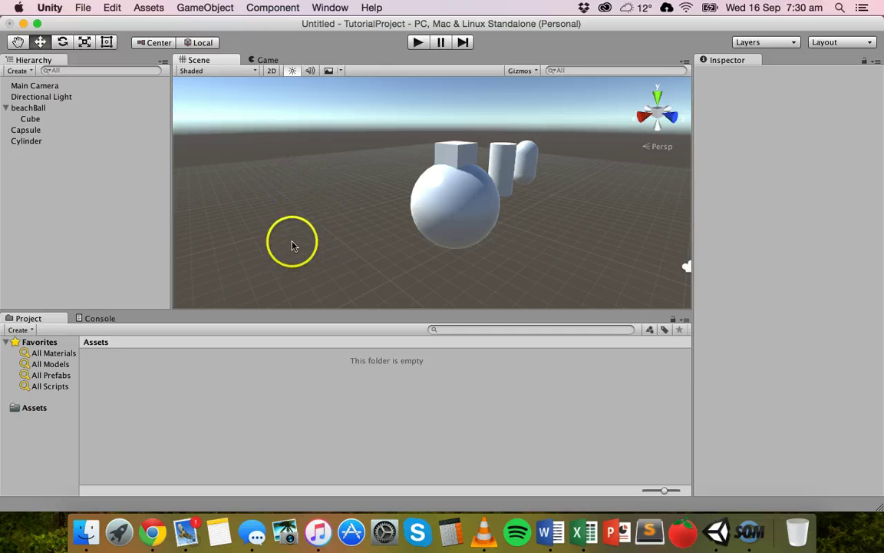
- Move the beachBall with its child cube to about X 11.53 and Z -16.39
{"action": "left_click", "coordinate": [472, 181]}
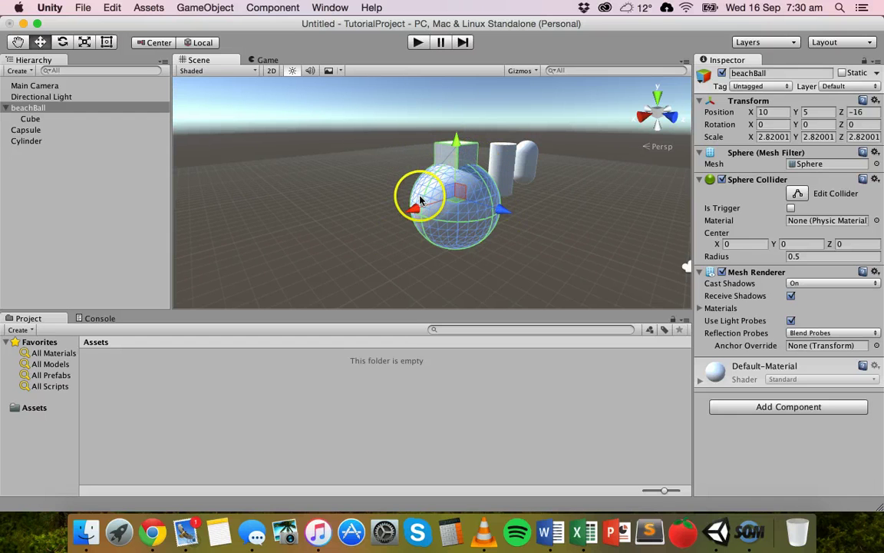
{"action": "left_click_drag", "start_coordinate": [412, 209], "coordinate": [375, 199]}
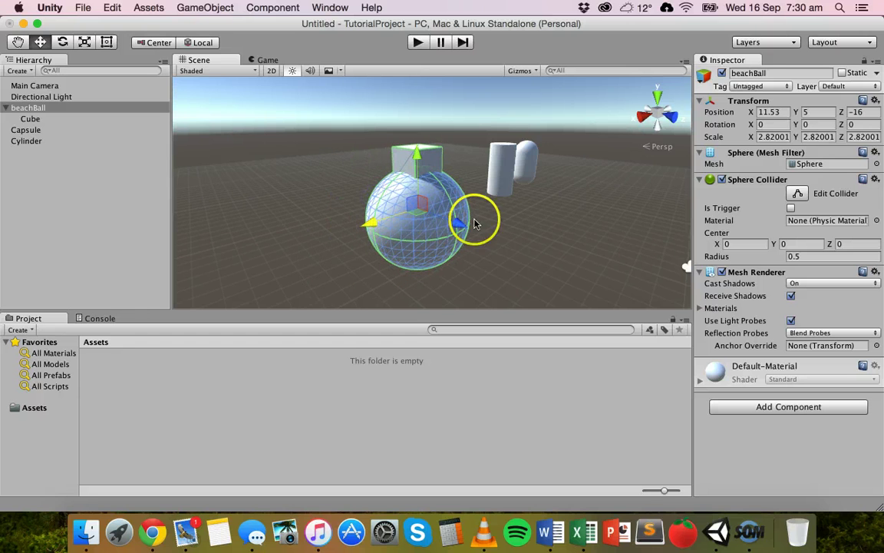
{"action": "mouse_move", "coordinate": [458, 223]}
{"action": "left_mouse_down"}
{"action": "mouse_move", "coordinate": [459, 211]}
{"action": "mouse_move", "coordinate": [452, 219]}
{"action": "left_mouse_up"}
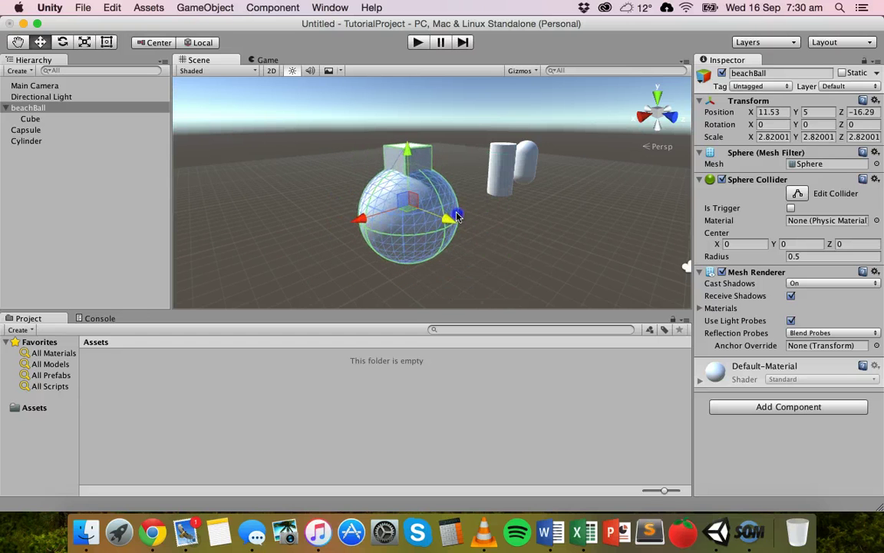
- Rotate the beachBall with its child cube about the Y axis to about -8.03 and scale it uniformly to about 3.33
{"action": "left_click", "coordinate": [62, 43]}
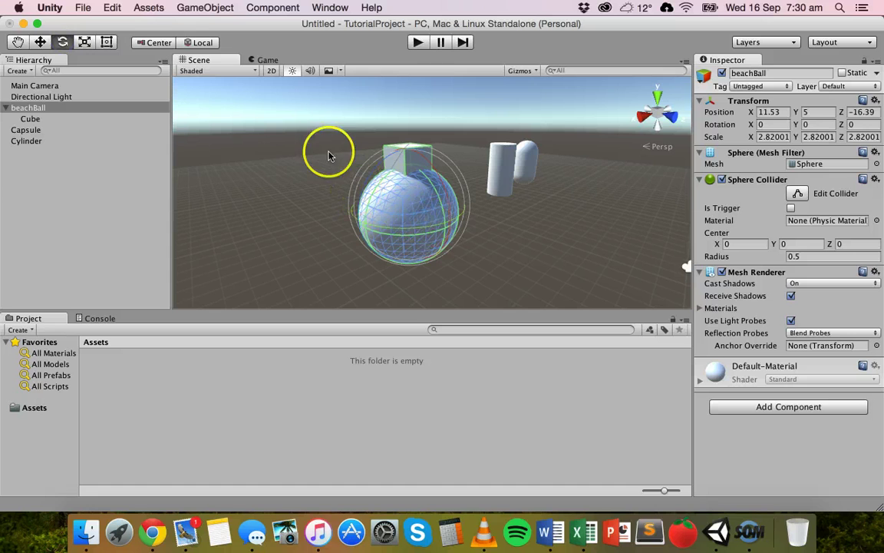
{"action": "mouse_move", "coordinate": [390, 232]}
{"action": "left_mouse_down"}
{"action": "mouse_move", "coordinate": [421, 232]}
{"action": "mouse_move", "coordinate": [393, 232]}
{"action": "left_mouse_up"}
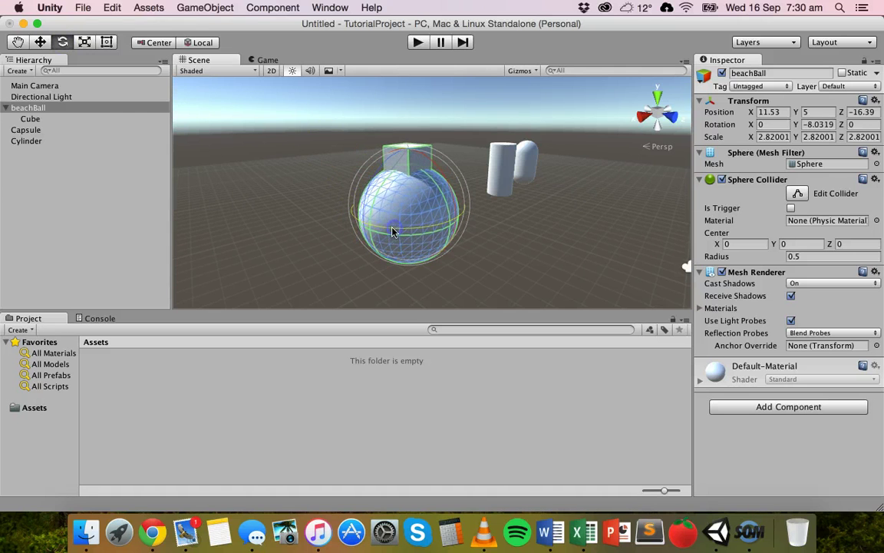
{"action": "left_click", "coordinate": [85, 43]}
{"action": "mouse_move", "coordinate": [414, 194]}
{"action": "left_mouse_down"}
{"action": "mouse_move", "coordinate": [383, 219]}
{"action": "mouse_move", "coordinate": [453, 196]}
{"action": "mouse_move", "coordinate": [428, 207]}
{"action": "left_mouse_up"}
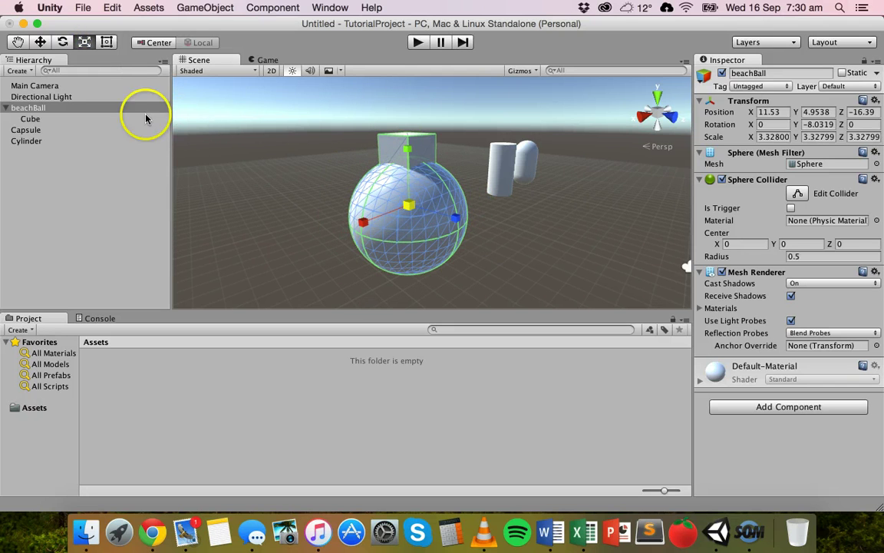
{"action": "left_click", "coordinate": [307, 176]}
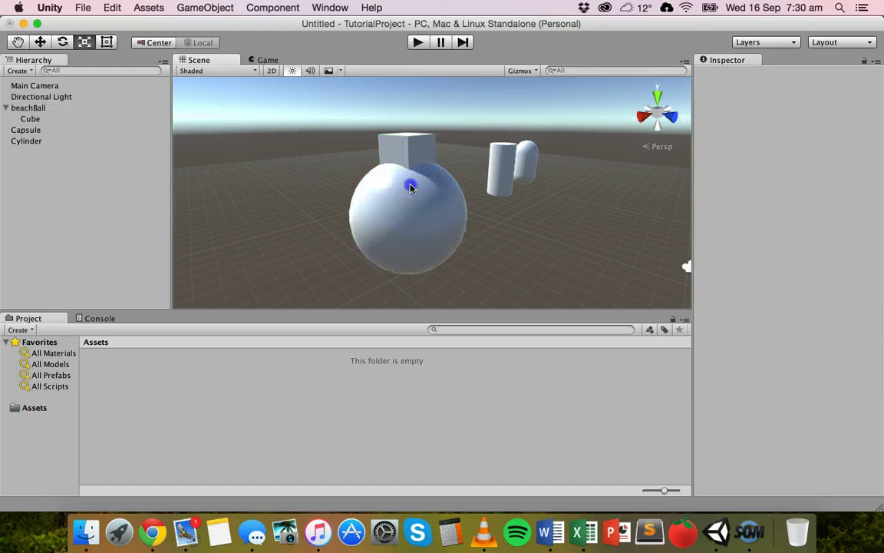
- Compare how selecting the beachBall and selecting its child cube in the scene highlights the parent-child objects
{"action": "left_click", "coordinate": [411, 184]}
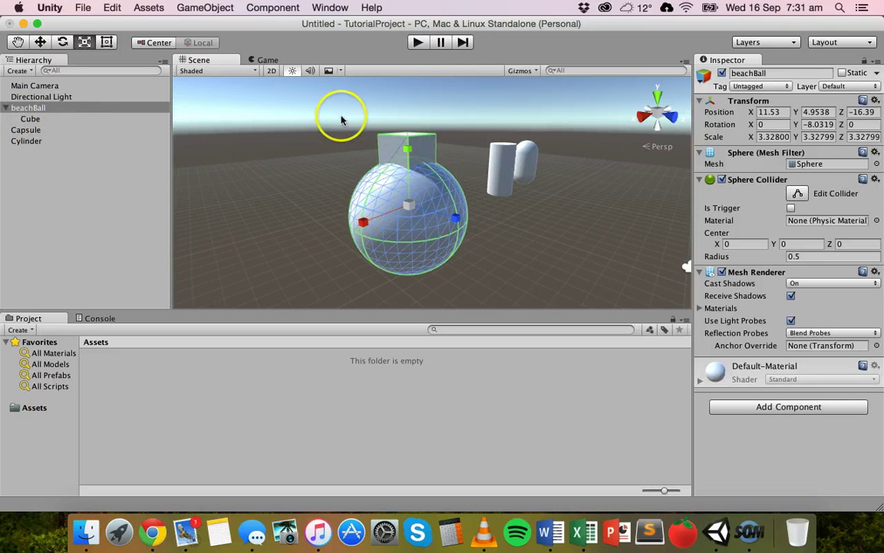
{"action": "left_click", "coordinate": [395, 141]}
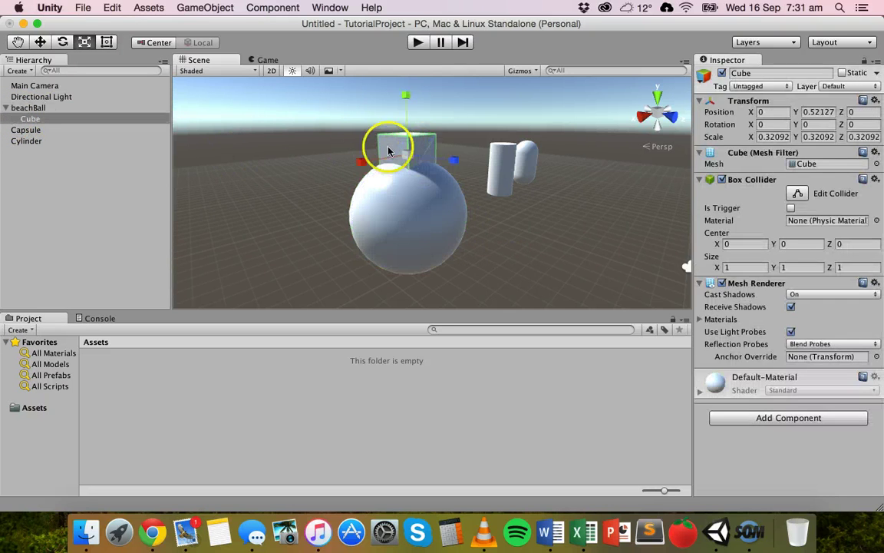
{"action": "left_click", "coordinate": [384, 186]}
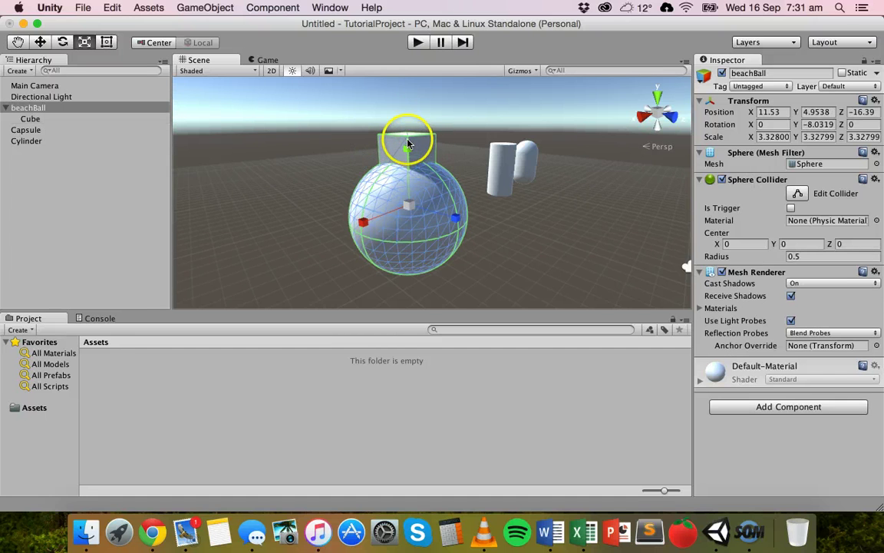
{"action": "left_click", "coordinate": [320, 144]}
{"action": "left_click", "coordinate": [391, 157]}
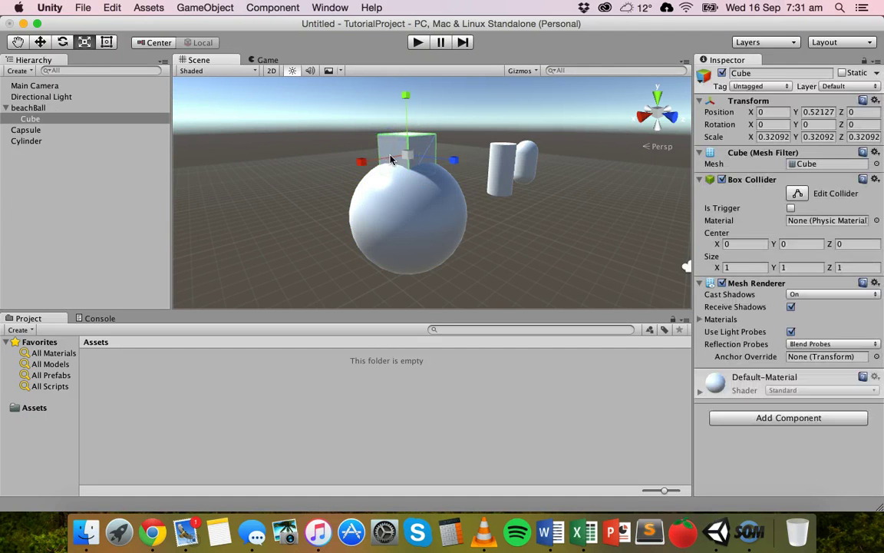
{"action": "left_click", "coordinate": [314, 147]}
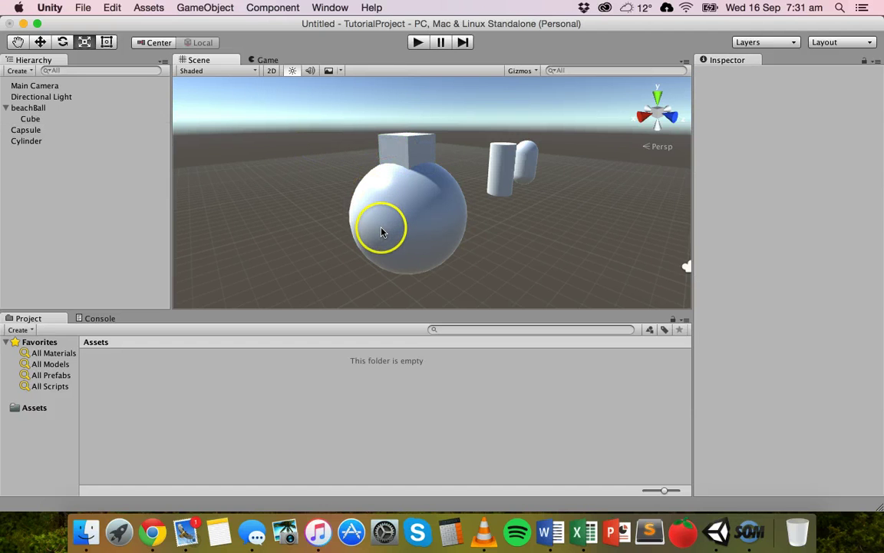
{"action": "left_click", "coordinate": [383, 231]}
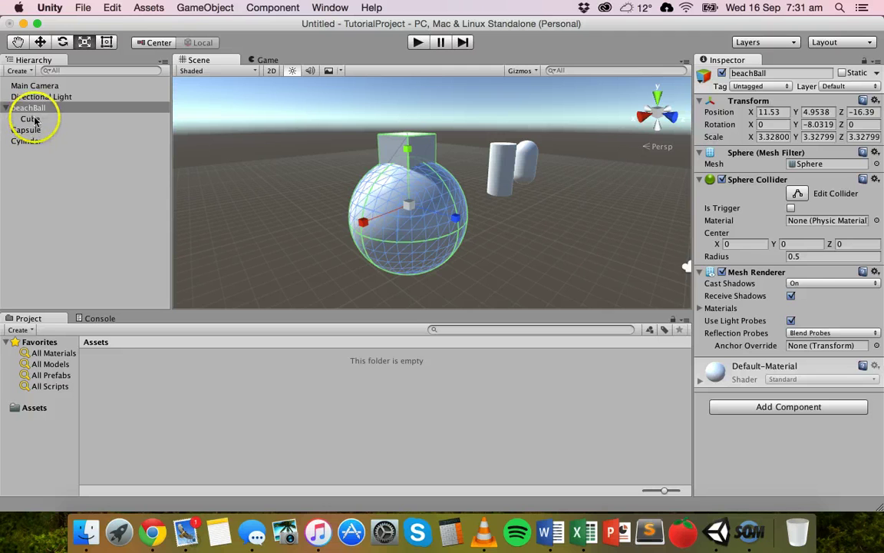
{"action": "left_click", "coordinate": [280, 184]}
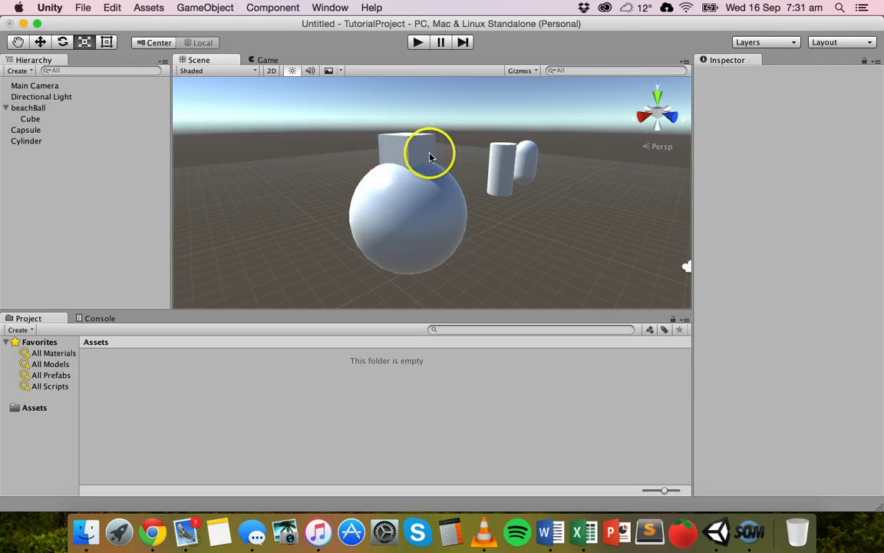
{"action": "left_click", "coordinate": [417, 143]}
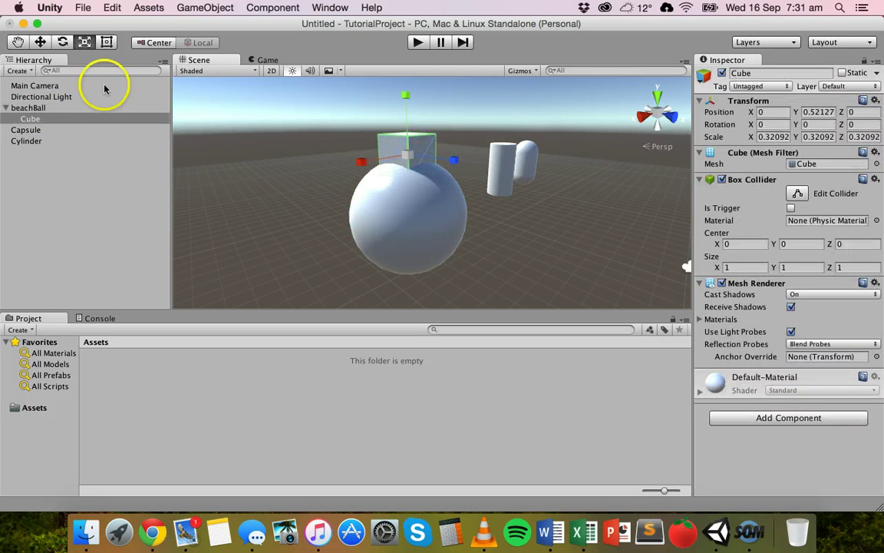
- Examine the hierarchy entries by selecting the Directional Light, beachBall, cube, capsule and cylinder, and returning to the cube
{"action": "left_click", "coordinate": [23, 97]}
{"action": "left_click", "coordinate": [27, 108]}
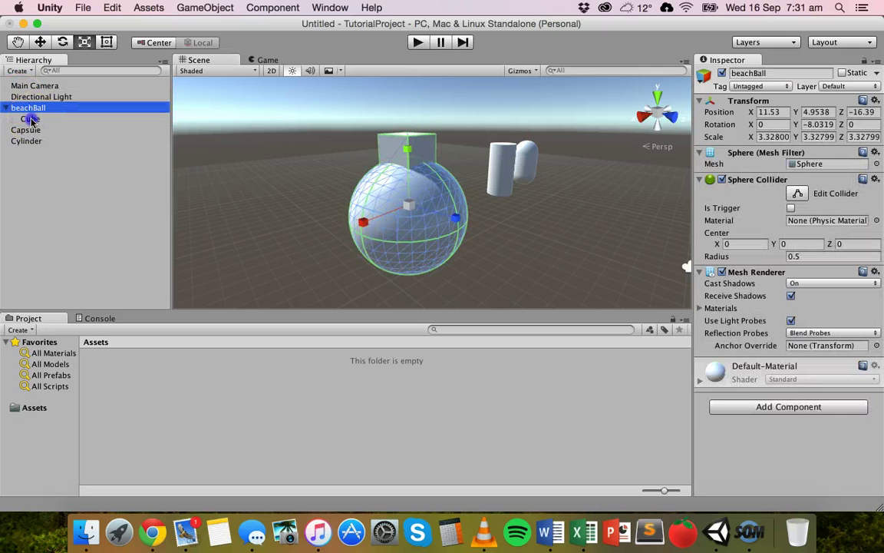
{"action": "left_click", "coordinate": [29, 119]}
{"action": "left_click", "coordinate": [25, 130]}
{"action": "left_click", "coordinate": [26, 141]}
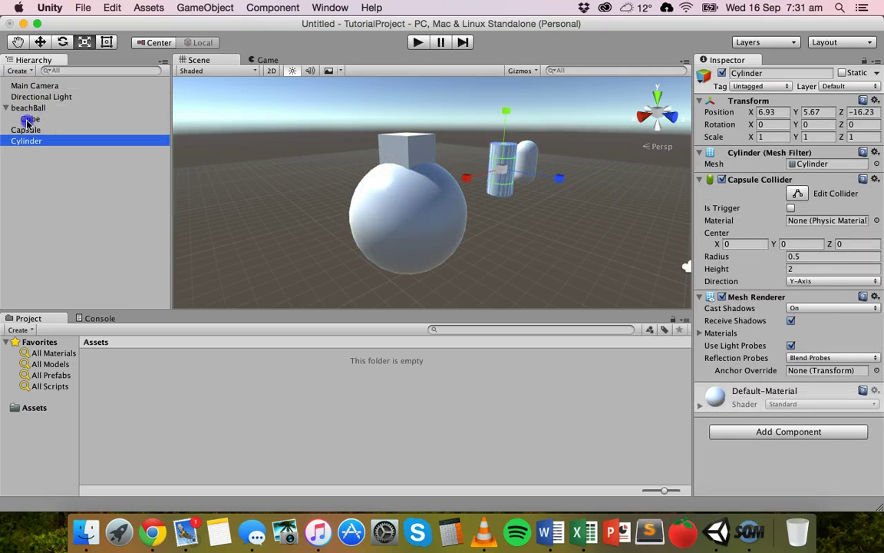
{"action": "left_click", "coordinate": [30, 119]}
{"action": "left_click", "coordinate": [29, 109]}
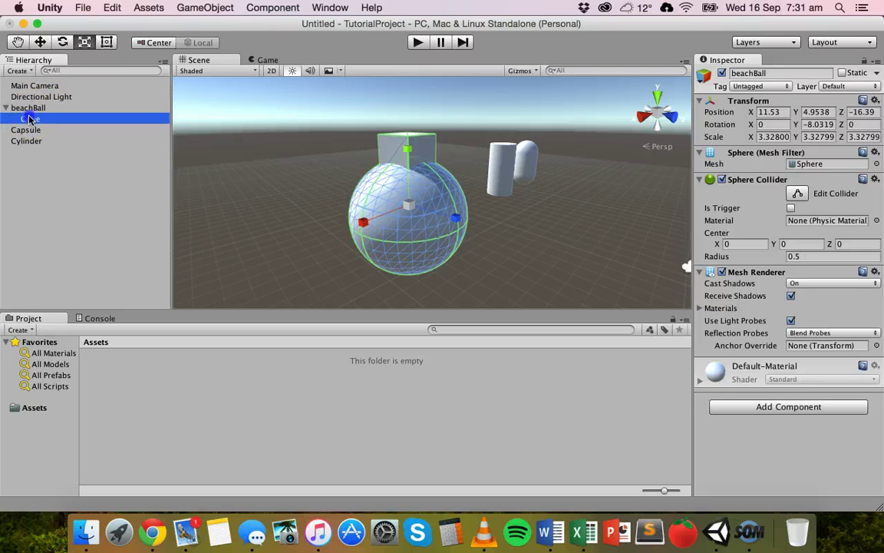
{"action": "left_click", "coordinate": [30, 119]}
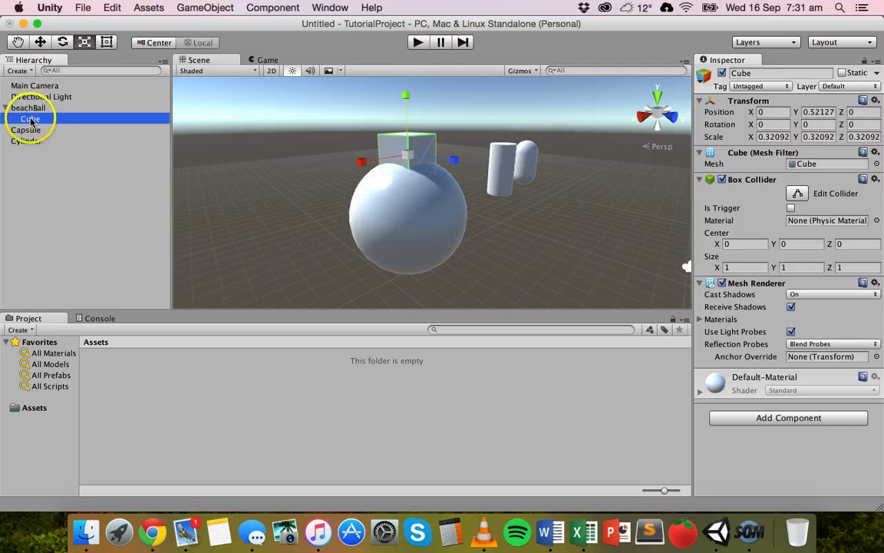
- Detach the cube from the beachBall to the hierarchy's top level, and nest it under the beachBall again
{"action": "left_click_drag", "start_coordinate": [29, 119], "coordinate": [32, 179]}
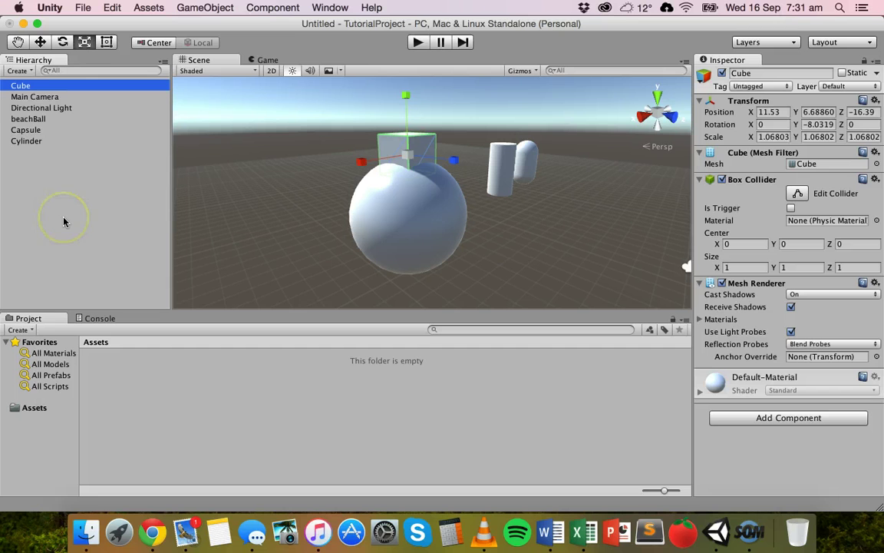
{"action": "left_click_drag", "start_coordinate": [65, 221], "coordinate": [64, 103]}
{"action": "left_click_drag", "start_coordinate": [65, 104], "coordinate": [64, 104]}
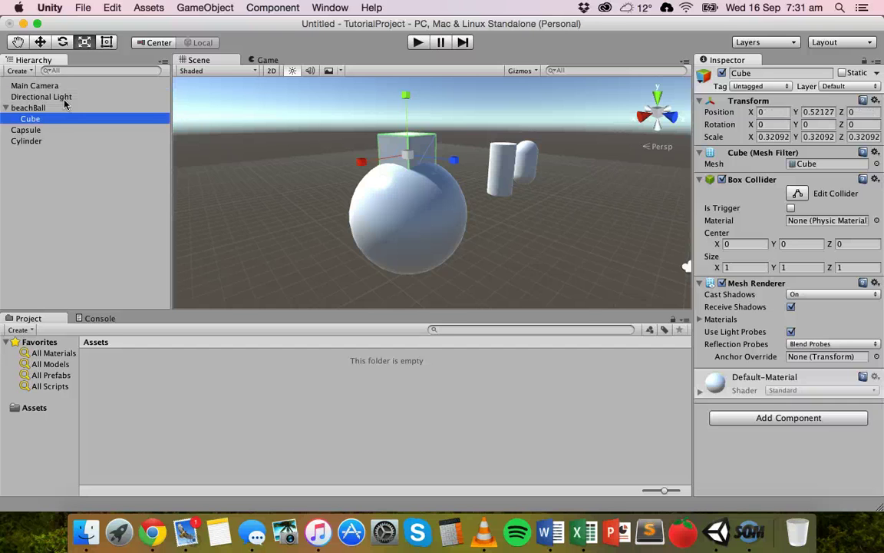
- Scale the cylinder to about 1.20 along X and move it beside the beachBall at about X 13 and Y 5.43
{"action": "left_click", "coordinate": [493, 168]}
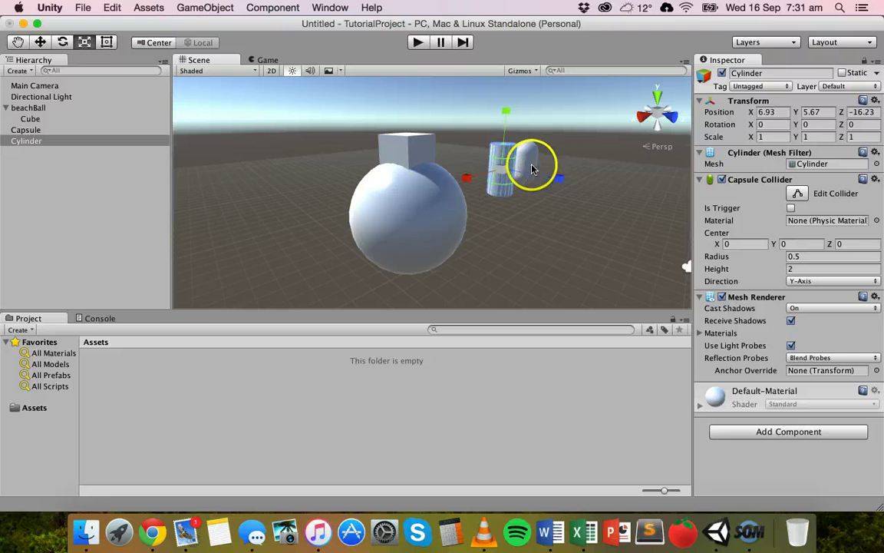
{"action": "left_click_drag", "start_coordinate": [461, 183], "coordinate": [217, 63]}
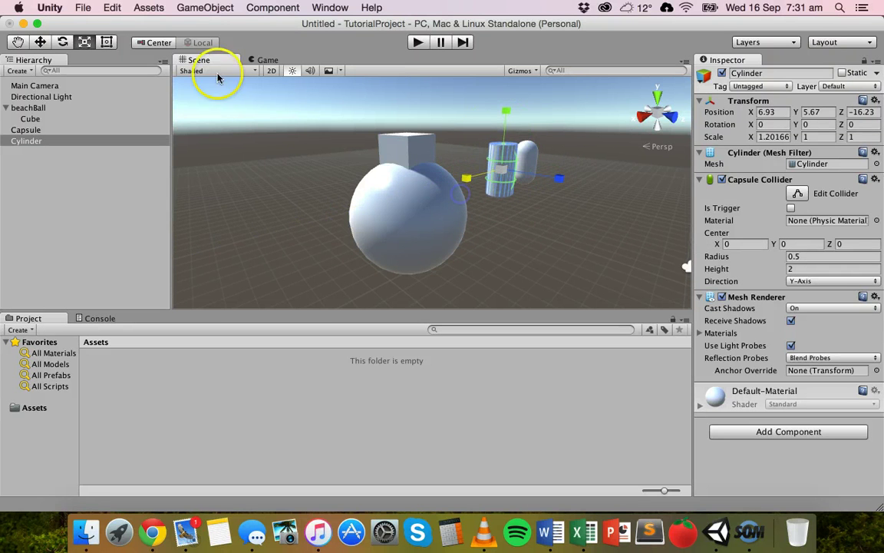
{"action": "left_click", "coordinate": [40, 42]}
{"action": "left_click_drag", "start_coordinate": [482, 181], "coordinate": [341, 192]}
{"action": "left_click_drag", "start_coordinate": [361, 148], "coordinate": [360, 145]}
{"action": "left_click_drag", "start_coordinate": [305, 205], "coordinate": [309, 209]}
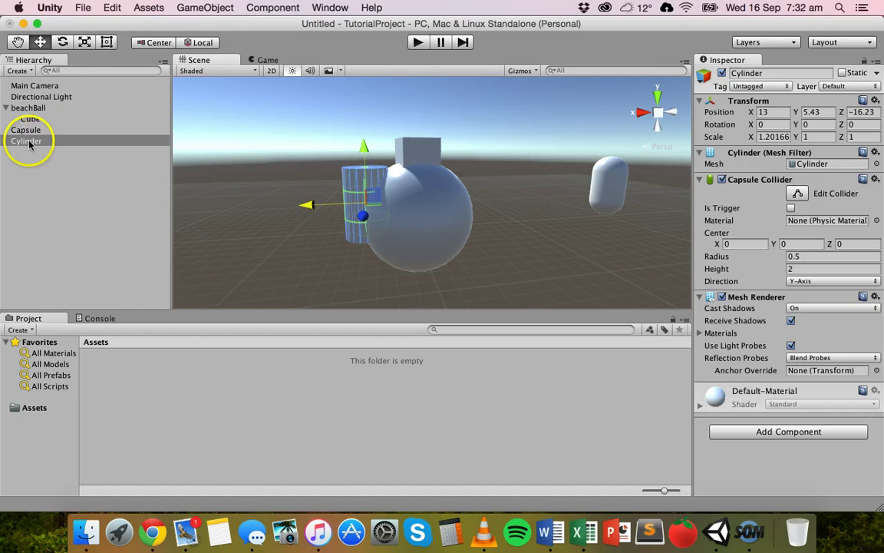
- Make the cylinder a child of the beachBall and move the whole group to about X 10.79 and Z -16.49
{"action": "left_click_drag", "start_coordinate": [27, 142], "coordinate": [37, 112]}
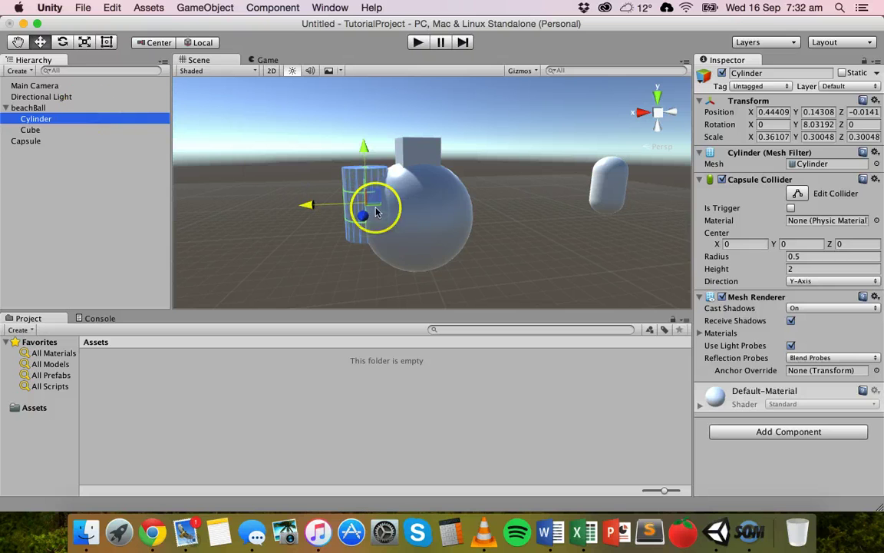
{"action": "left_click", "coordinate": [218, 121]}
{"action": "left_click", "coordinate": [450, 241]}
{"action": "mouse_move", "coordinate": [367, 204]}
{"action": "left_mouse_down"}
{"action": "mouse_move", "coordinate": [394, 213]}
{"action": "mouse_move", "coordinate": [361, 207]}
{"action": "mouse_move", "coordinate": [319, 229]}
{"action": "mouse_move", "coordinate": [395, 230]}
{"action": "mouse_move", "coordinate": [376, 218]}
{"action": "mouse_move", "coordinate": [326, 211]}
{"action": "mouse_move", "coordinate": [323, 198]}
{"action": "mouse_move", "coordinate": [380, 201]}
{"action": "left_mouse_up"}
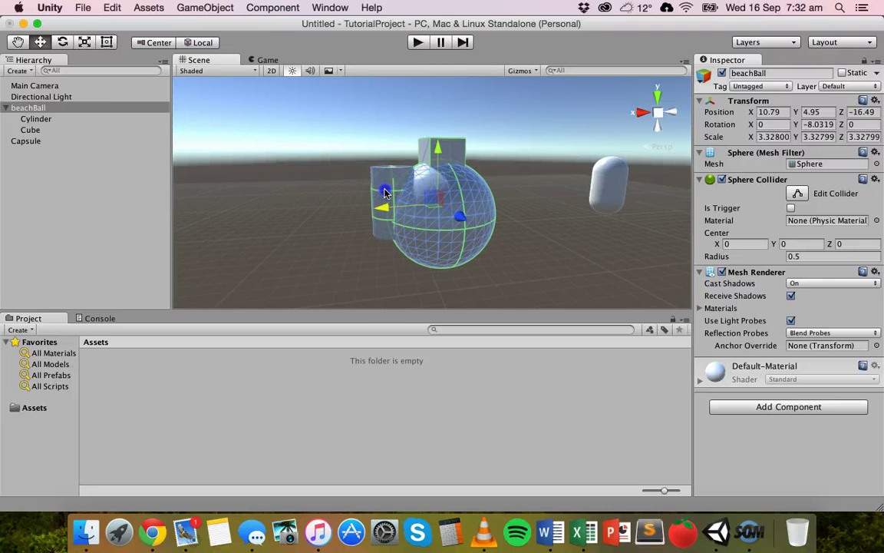
- Nest the cylinder under the cube, making it a grandchild of the beachBall
{"action": "left_click", "coordinate": [34, 129]}
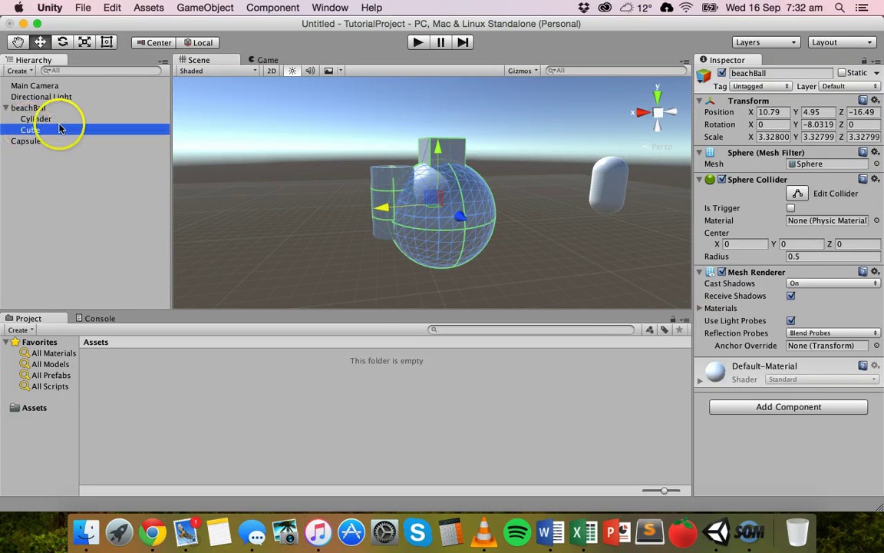
{"action": "left_click", "coordinate": [35, 119]}
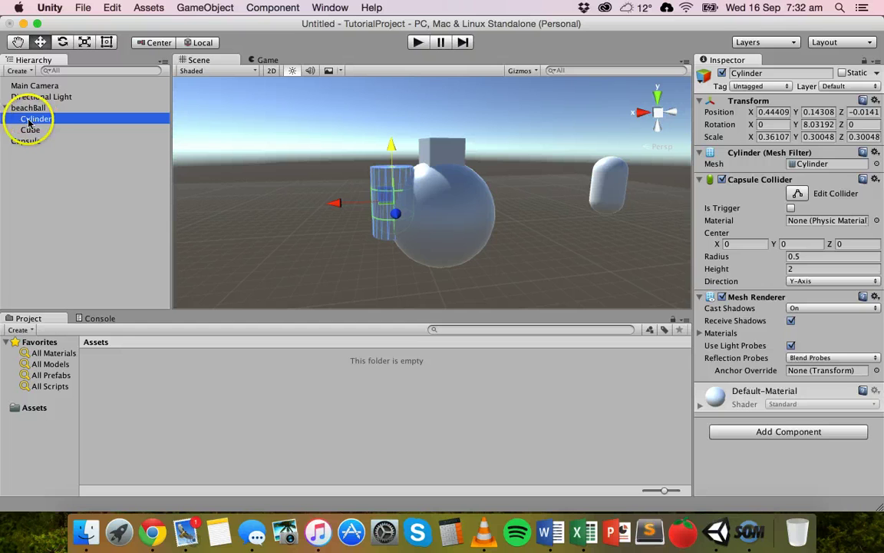
{"action": "left_click_drag", "start_coordinate": [43, 124], "coordinate": [34, 130]}
{"action": "left_click_drag", "start_coordinate": [35, 174], "coordinate": [31, 113]}
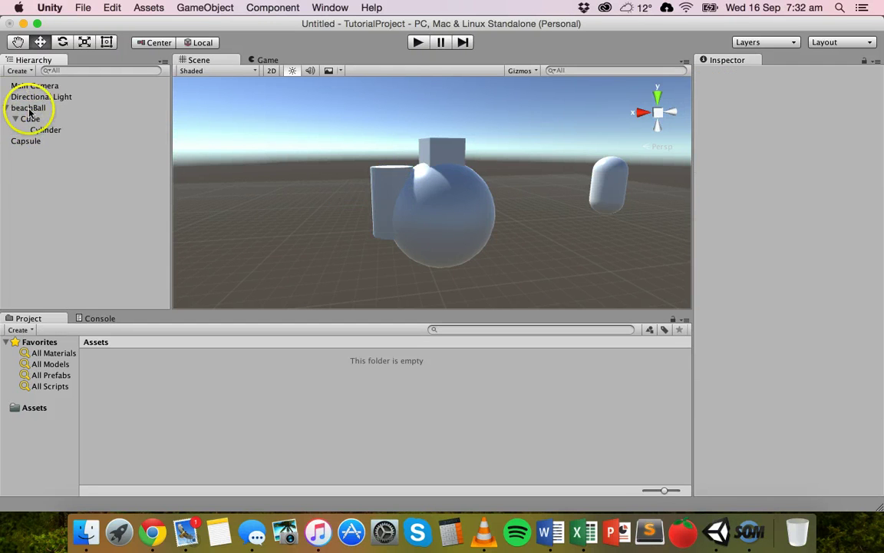
- Check the nested levels in the hierarchy and move the beachBall group to about X 11.35 and Z -16.41
{"action": "left_click", "coordinate": [30, 112]}
{"action": "left_click", "coordinate": [35, 119]}
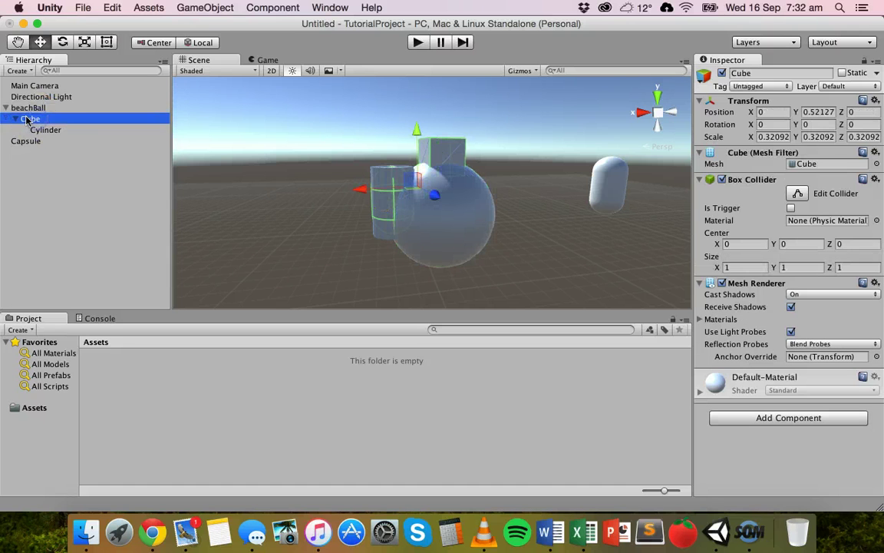
{"action": "left_click", "coordinate": [53, 136]}
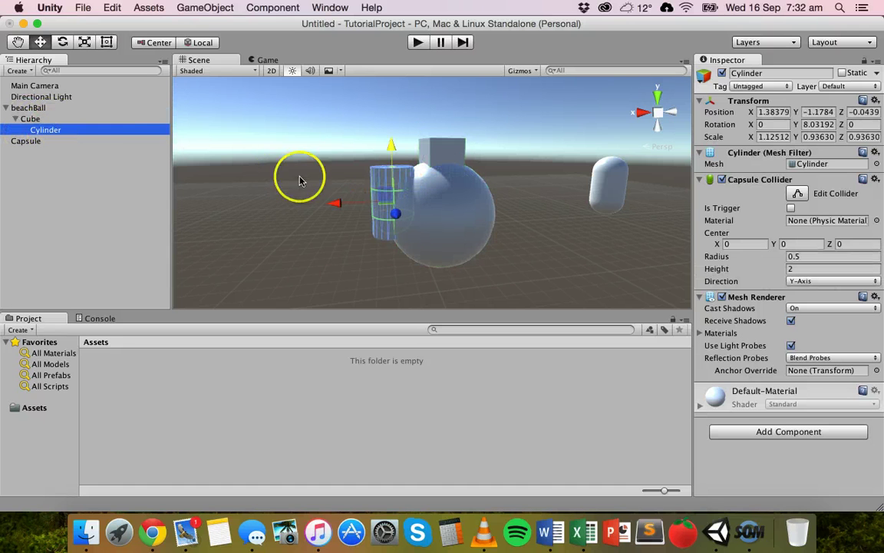
{"action": "left_click", "coordinate": [24, 110]}
{"action": "left_click_drag", "start_coordinate": [381, 211], "coordinate": [366, 197]}
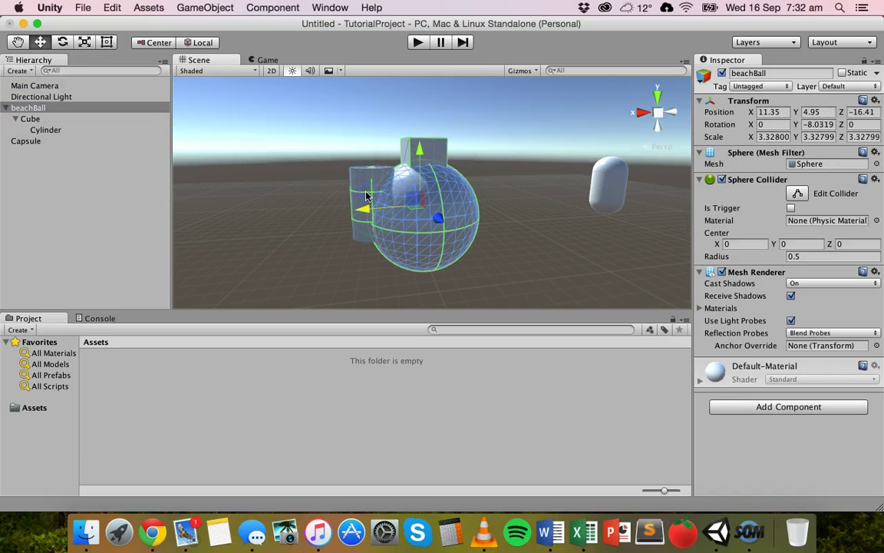
- Shift the cube with its child cylinder to about X 0.011, and the cylinder alone to about X 1.25
{"action": "left_click", "coordinate": [32, 119]}
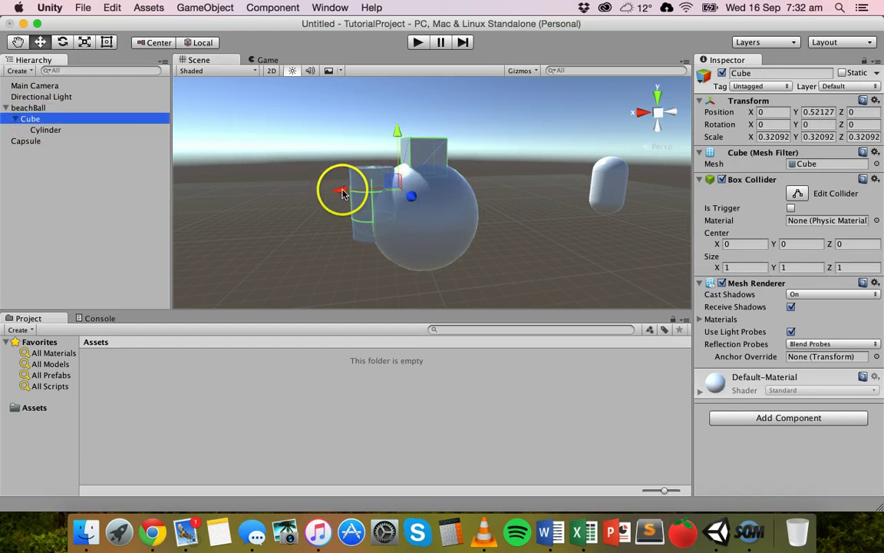
{"action": "mouse_move", "coordinate": [339, 191]}
{"action": "left_mouse_down"}
{"action": "mouse_move", "coordinate": [276, 198]}
{"action": "mouse_move", "coordinate": [347, 188]}
{"action": "left_mouse_up"}
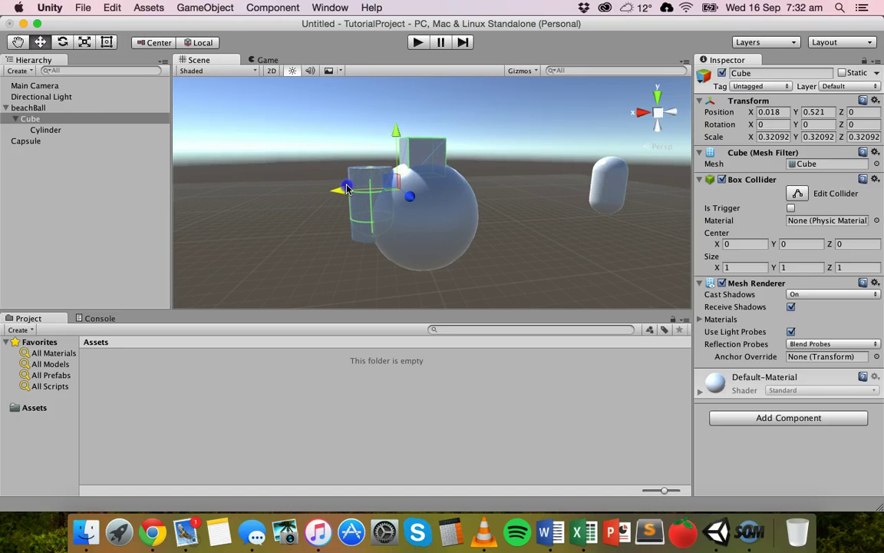
{"action": "left_click", "coordinate": [50, 130]}
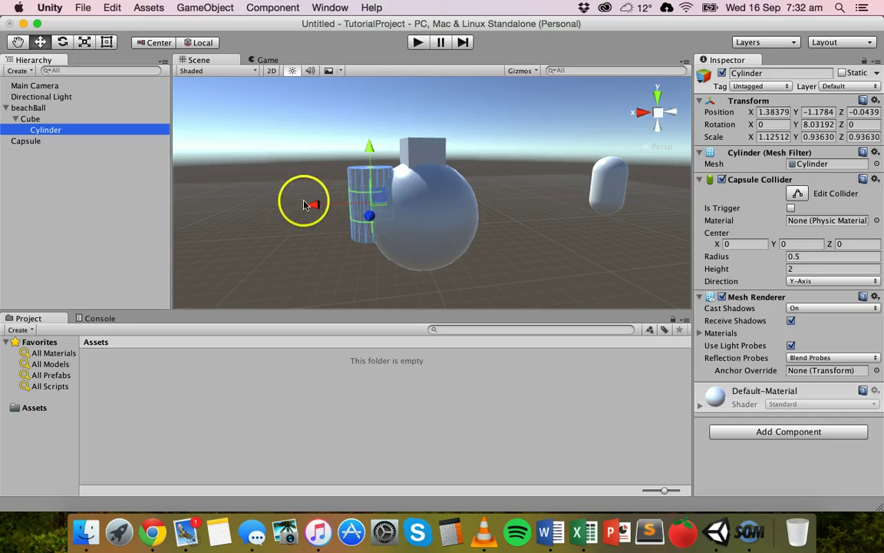
{"action": "mouse_move", "coordinate": [303, 206]}
{"action": "left_mouse_down"}
{"action": "mouse_move", "coordinate": [290, 202]}
{"action": "mouse_move", "coordinate": [310, 203]}
{"action": "left_mouse_up"}
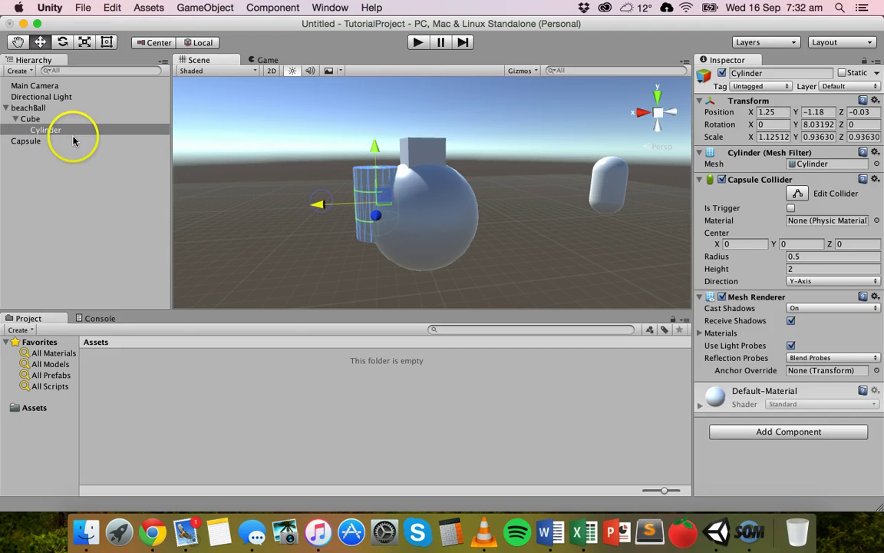
- Examine the three-level nesting by selecting the beachBall, cube and cylinder in turn in the hierarchy
{"action": "left_click", "coordinate": [23, 108]}
{"action": "left_click", "coordinate": [30, 118]}
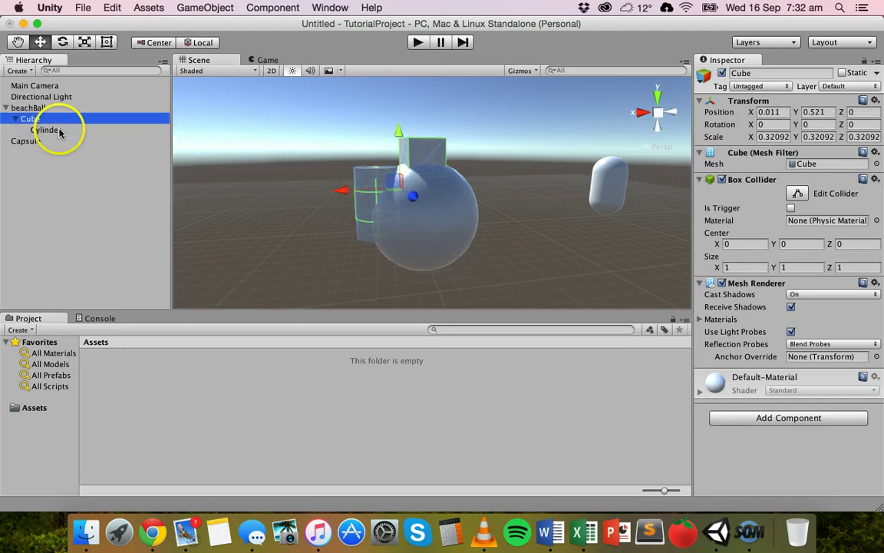
{"action": "left_click", "coordinate": [54, 130]}
{"action": "left_click", "coordinate": [35, 109]}
{"action": "left_click", "coordinate": [33, 119]}
{"action": "left_click", "coordinate": [52, 129]}
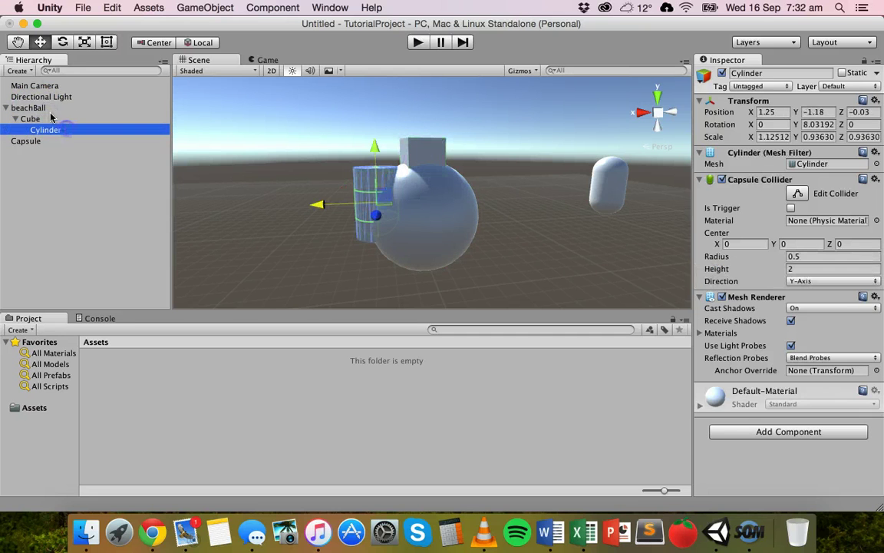
{"action": "left_click", "coordinate": [40, 109]}
{"action": "left_click", "coordinate": [55, 118]}
{"action": "left_click", "coordinate": [82, 130]}
- Collapse the beachBall group and store it with its children as a beachBall prefab in the Assets folder
{"action": "left_click", "coordinate": [6, 108]}
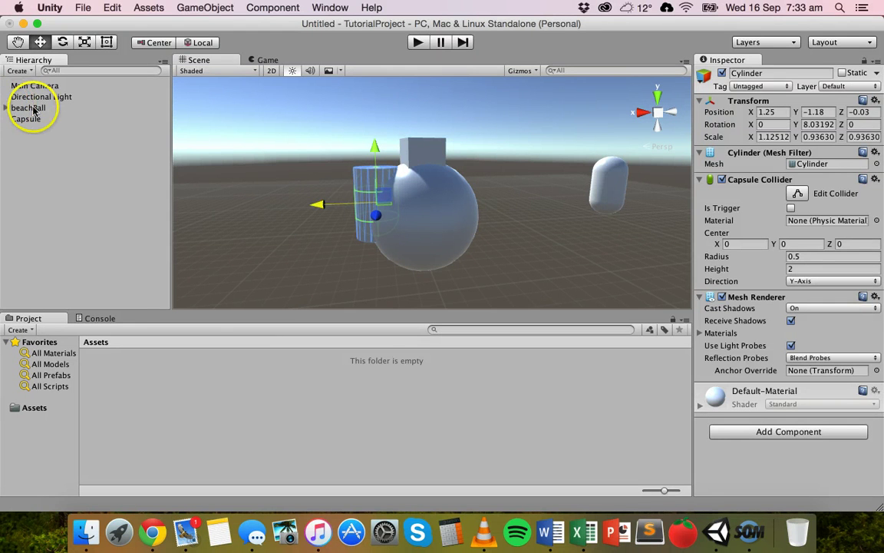
{"action": "right_click", "coordinate": [34, 110]}
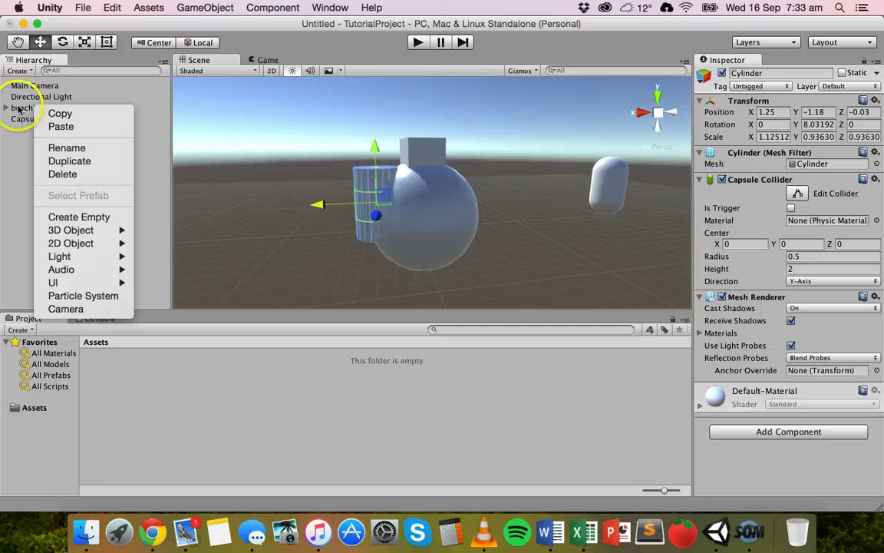
{"action": "left_click", "coordinate": [10, 110]}
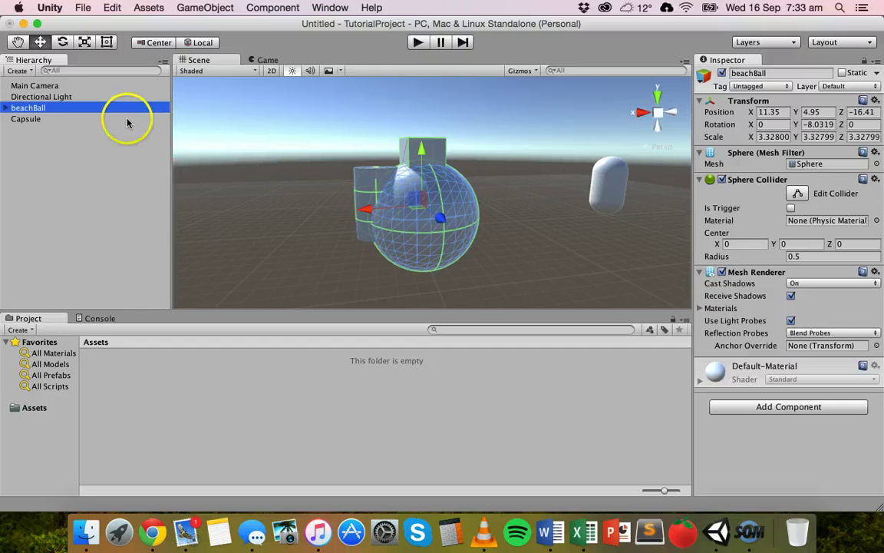
{"action": "right_click", "coordinate": [29, 109]}
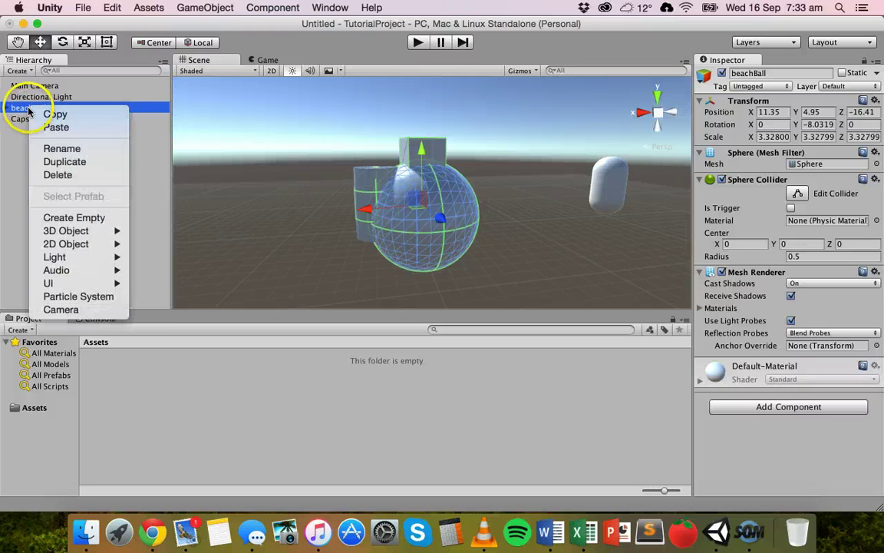
{"action": "left_click", "coordinate": [20, 112]}
{"action": "left_click_drag", "start_coordinate": [31, 108], "coordinate": [123, 374]}
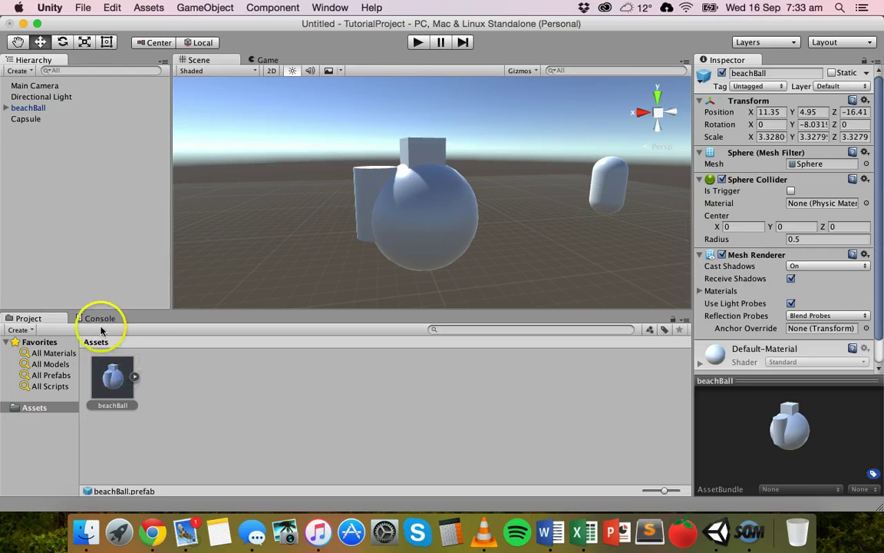
{"action": "left_click", "coordinate": [24, 110]}
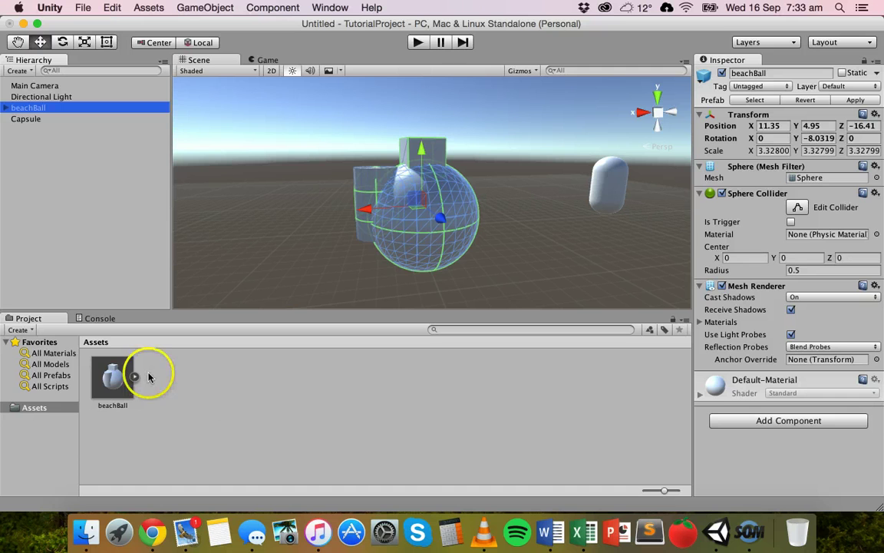
- Place four more instances of the beachBall prefab in the scene around the original
{"action": "left_click", "coordinate": [106, 376]}
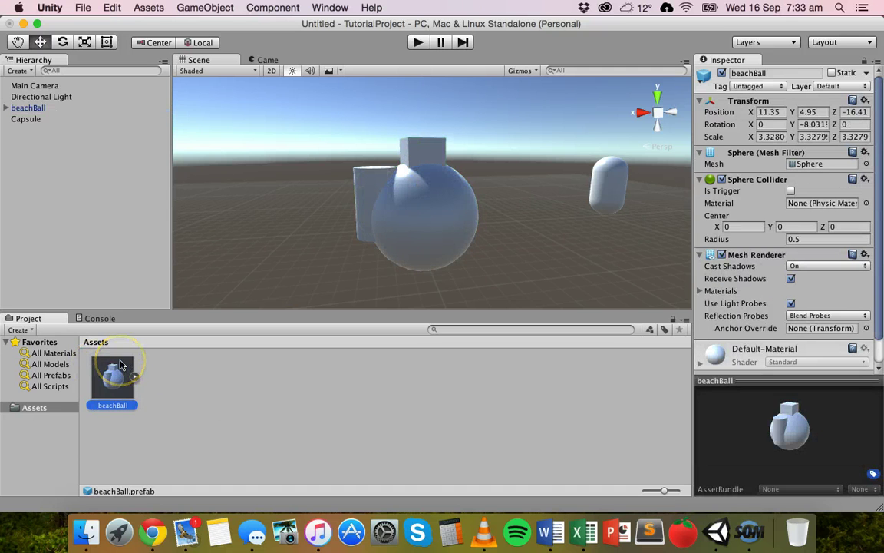
{"action": "left_click_drag", "start_coordinate": [119, 365], "coordinate": [545, 225]}
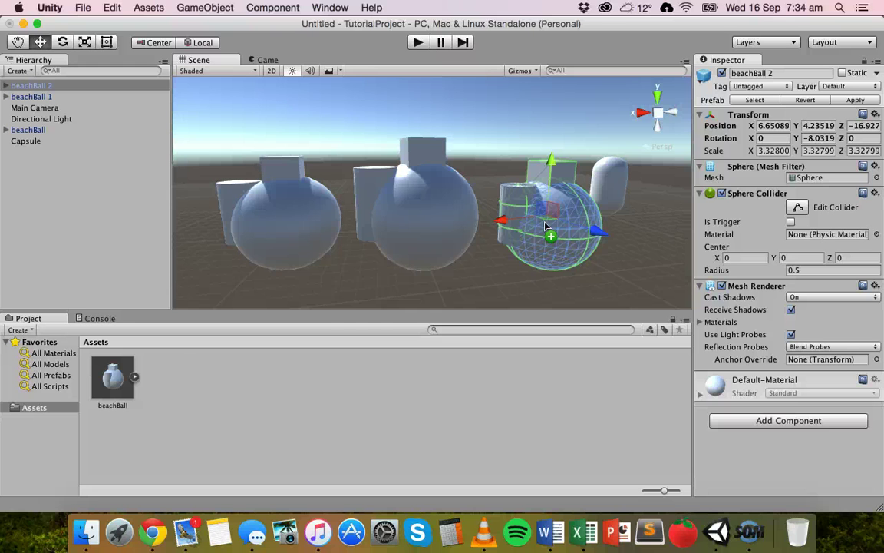
{"action": "left_click", "coordinate": [354, 199]}
{"action": "scroll", "coordinate": [385, 221], "scroll_direction": "down", "scroll_amount": 3}
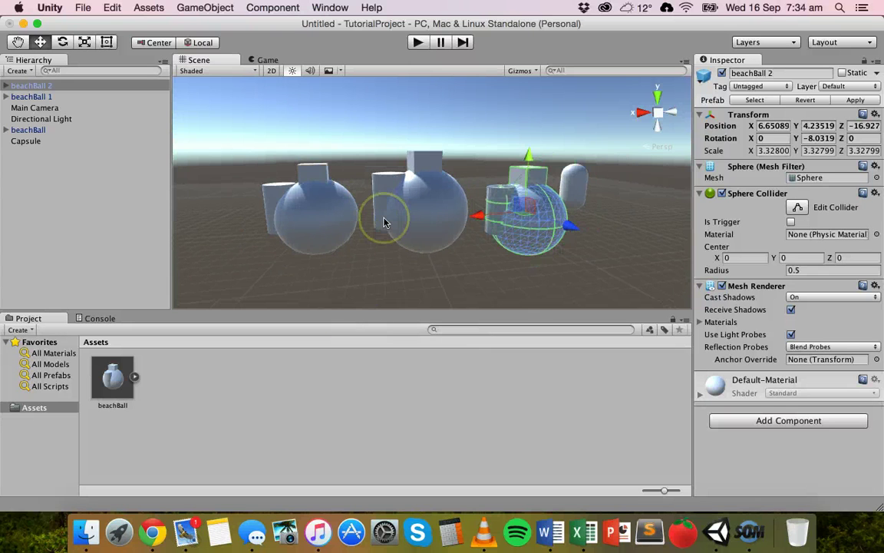
{"action": "left_click_drag", "start_coordinate": [113, 376], "coordinate": [218, 265]}
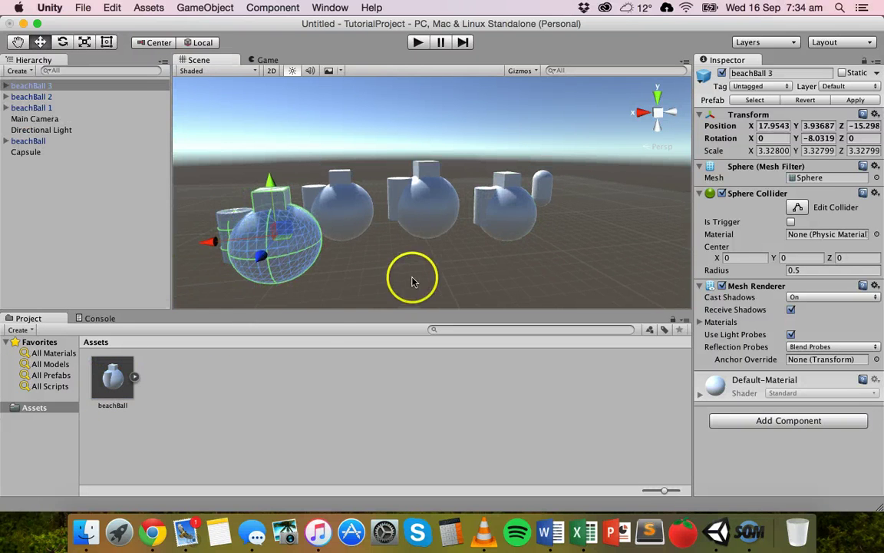
{"action": "left_click_drag", "start_coordinate": [122, 371], "coordinate": [618, 245]}
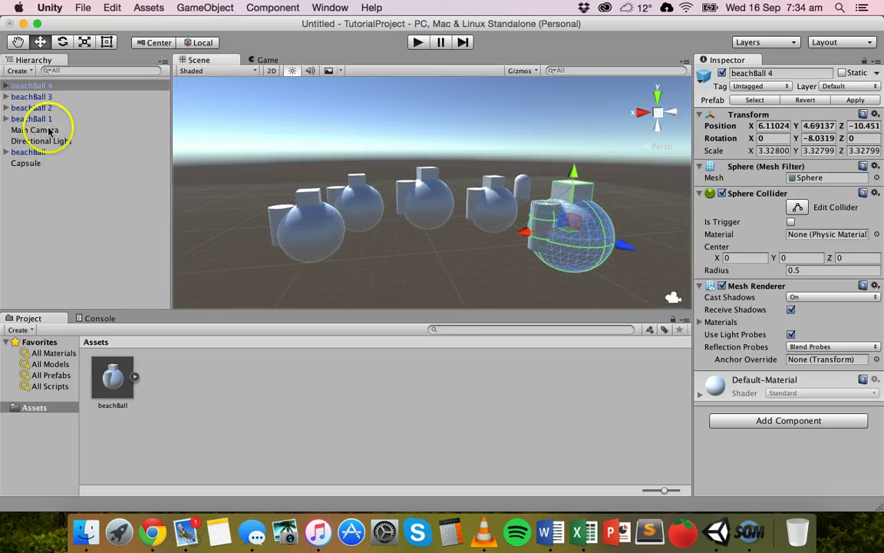
- Compare the prefab instances with the camera, light and capsule by selecting them in turn in the hierarchy
{"action": "left_click", "coordinate": [40, 119]}
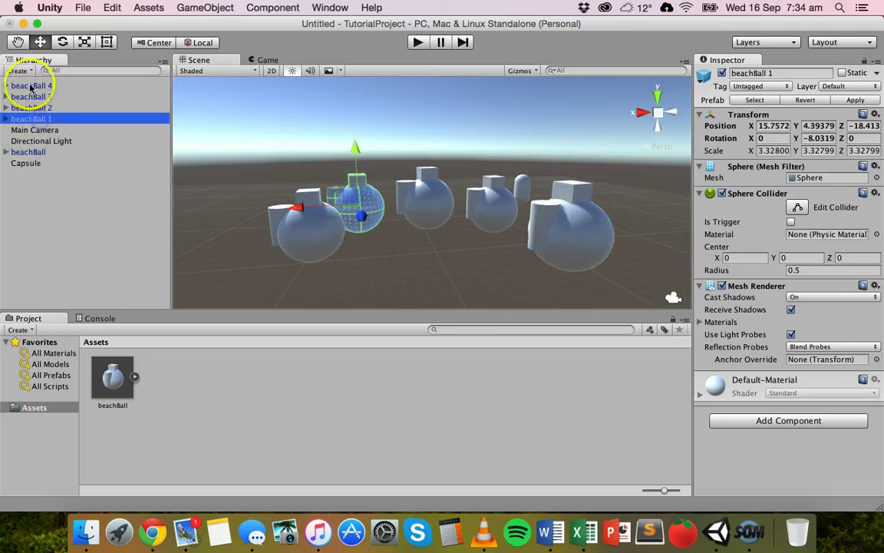
{"action": "left_click", "coordinate": [42, 131]}
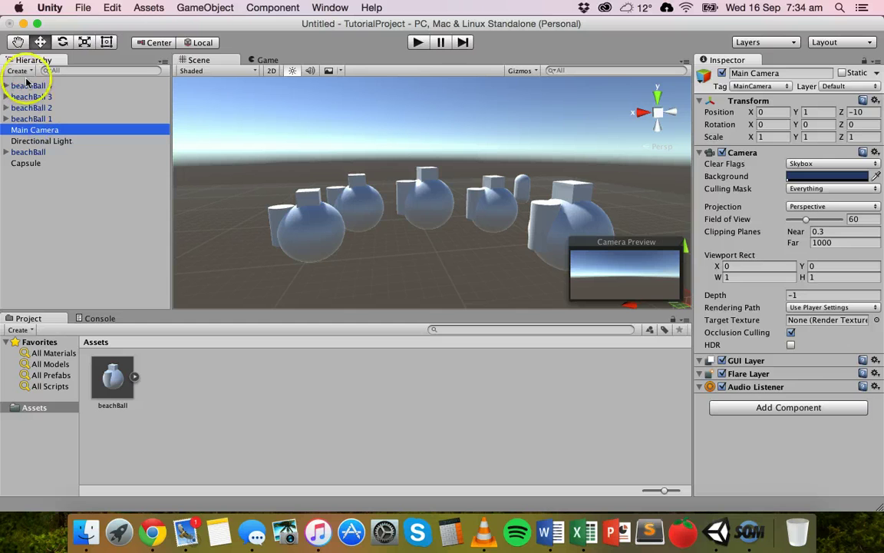
{"action": "left_click", "coordinate": [39, 141]}
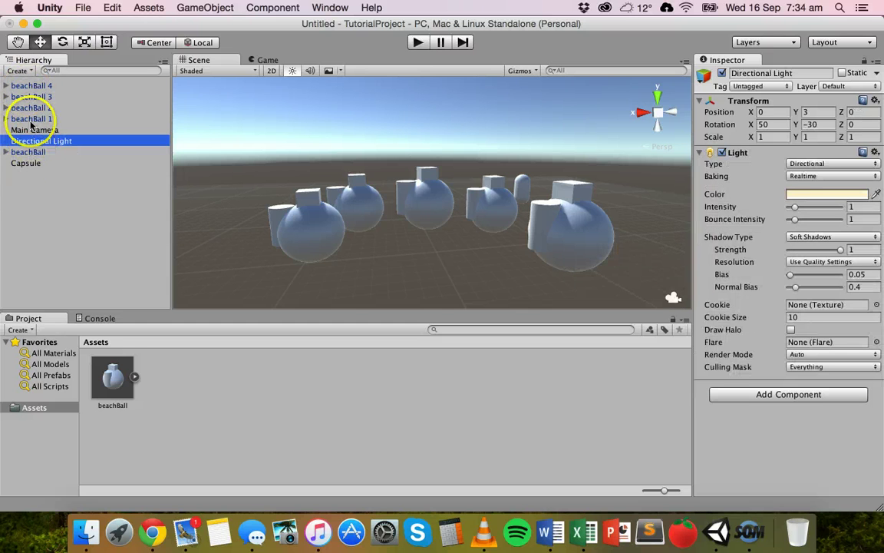
{"action": "left_click", "coordinate": [46, 131]}
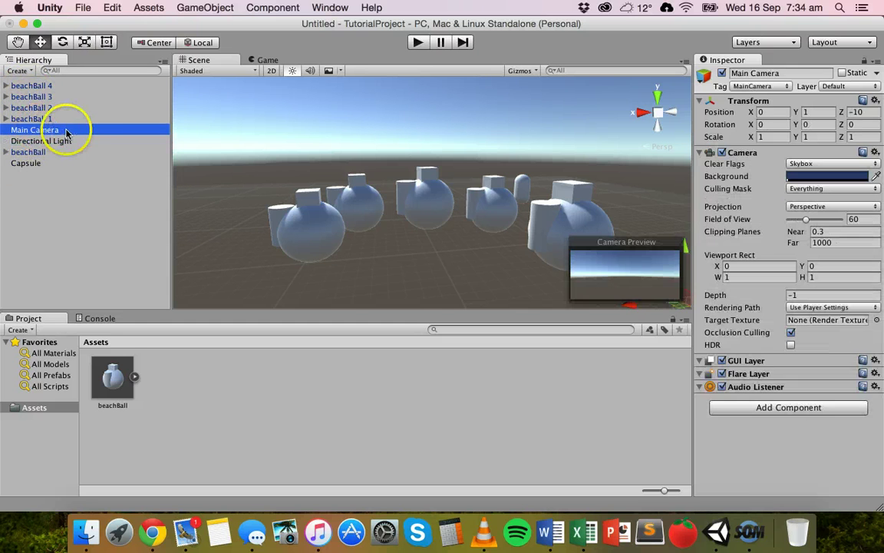
{"action": "left_click", "coordinate": [61, 142]}
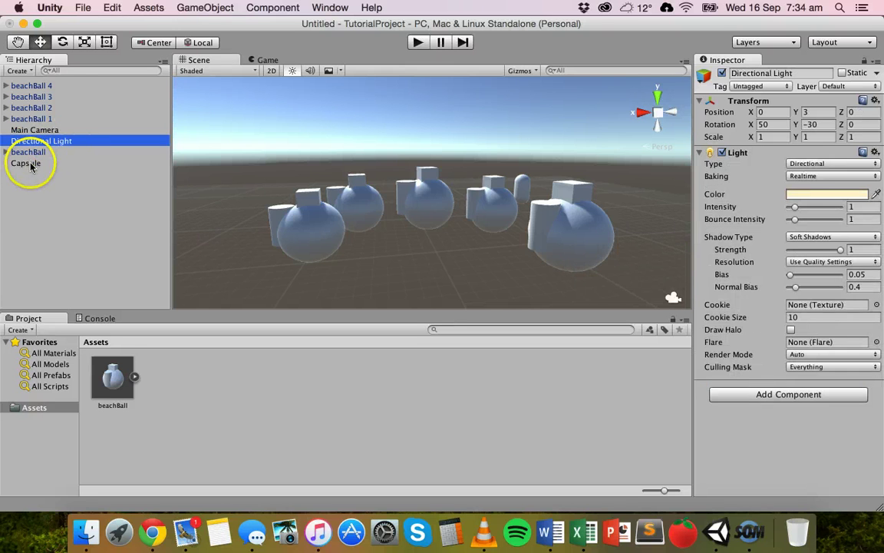
{"action": "left_click", "coordinate": [31, 162]}
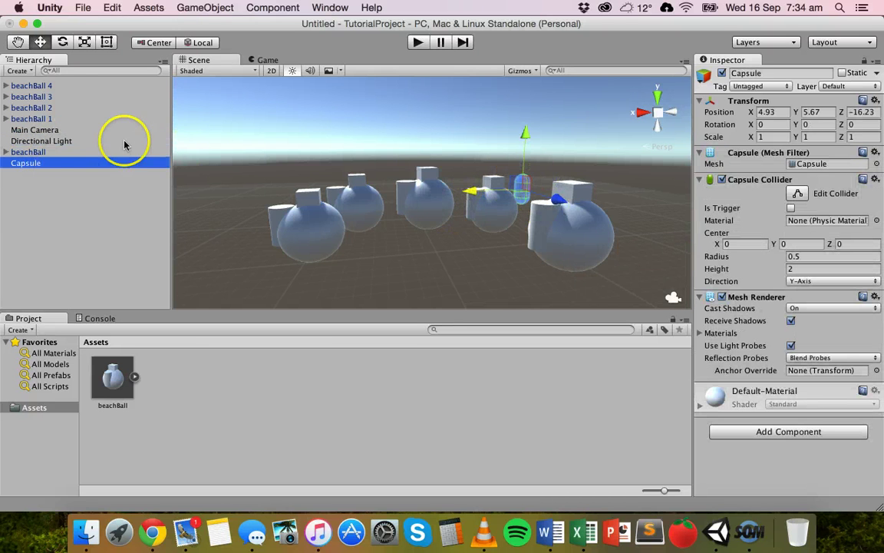
{"action": "left_click", "coordinate": [35, 119]}
{"action": "left_click", "coordinate": [34, 107]}
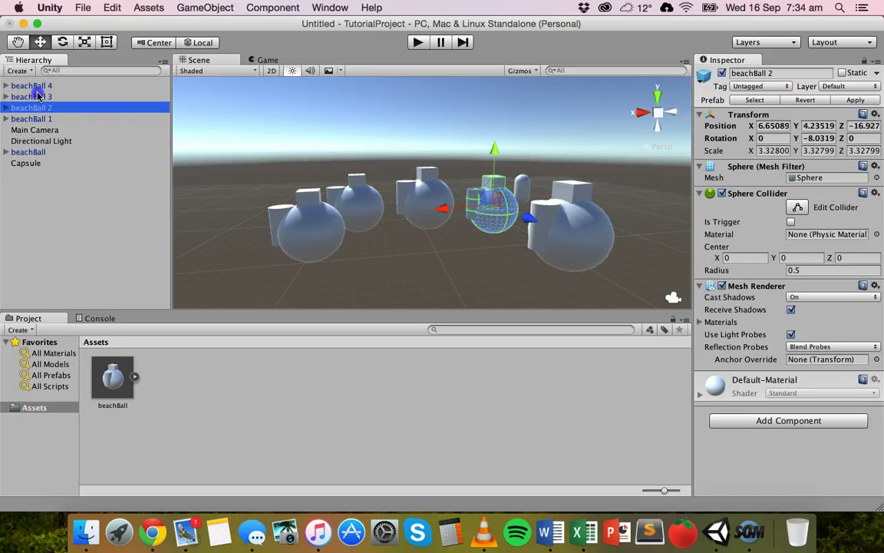
{"action": "left_click", "coordinate": [38, 96]}
{"action": "left_click", "coordinate": [32, 85]}
{"action": "left_click", "coordinate": [34, 121]}
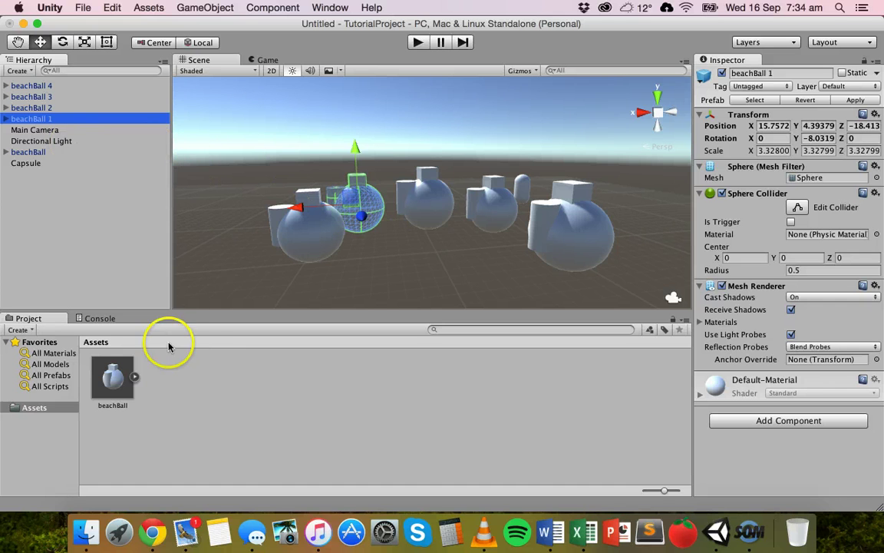
- Move the beachBall 4 instance along its X axis to about X 7.46 and Z -10.26
{"action": "left_click", "coordinate": [528, 238]}
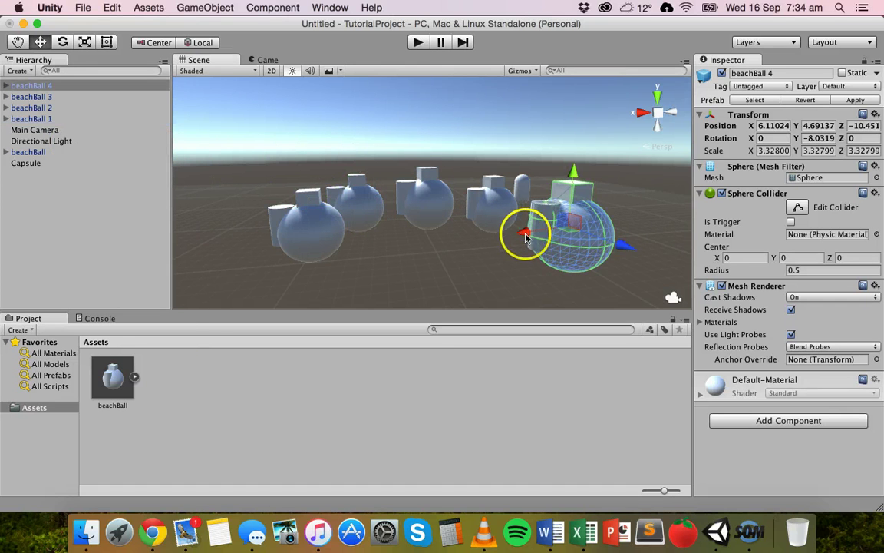
{"action": "left_click_drag", "start_coordinate": [527, 238], "coordinate": [496, 234]}
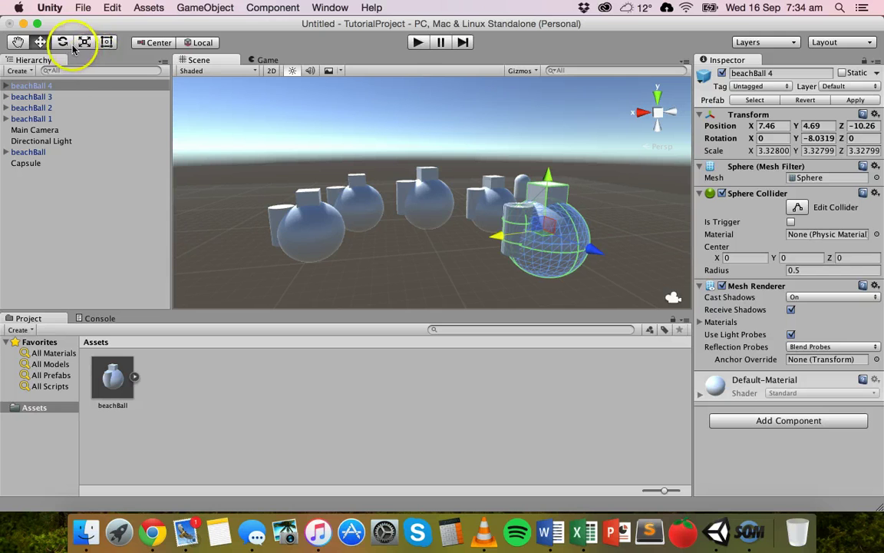
- Try scaling beachBall 4 uniformly to about 8.15, and revert the instance to its prefab settings
{"action": "left_click", "coordinate": [84, 43]}
{"action": "left_click_drag", "start_coordinate": [546, 235], "coordinate": [687, 300]}
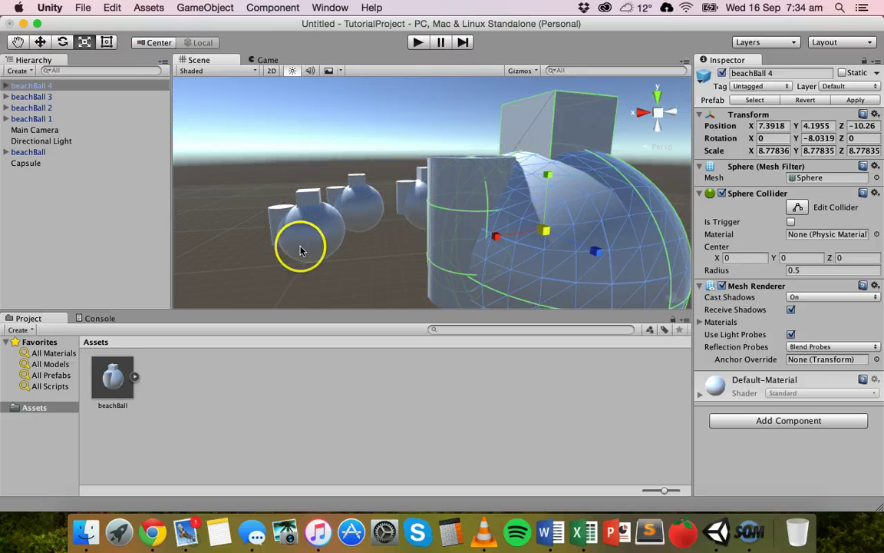
{"action": "left_click_drag", "start_coordinate": [551, 231], "coordinate": [518, 251]}
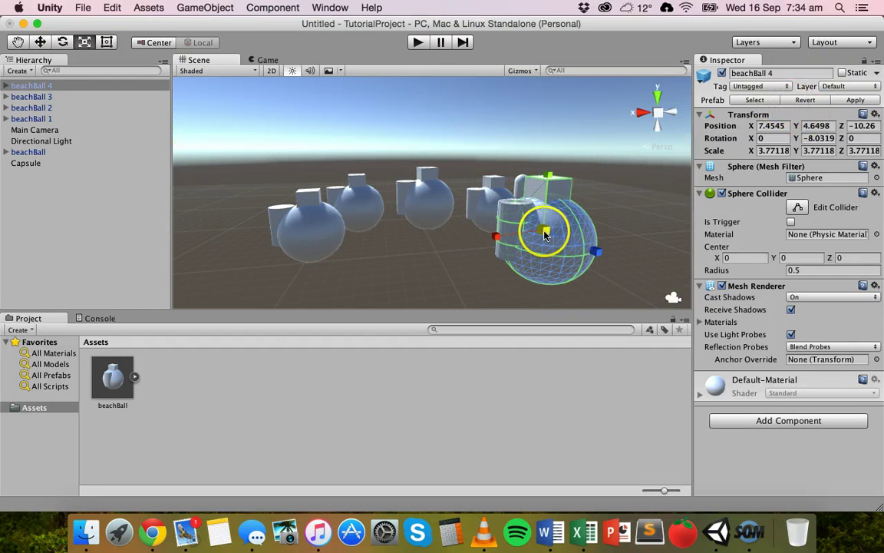
{"action": "left_click_drag", "start_coordinate": [544, 229], "coordinate": [620, 185]}
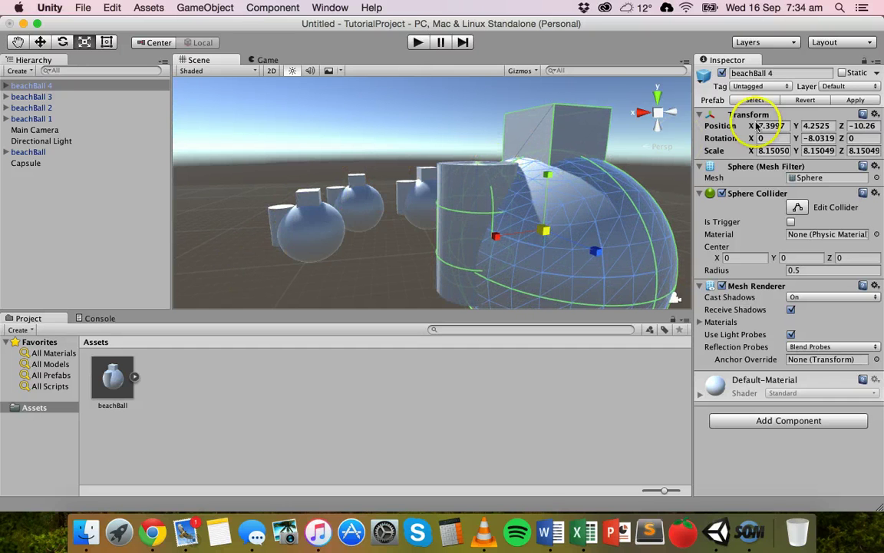
{"action": "left_click", "coordinate": [815, 100]}
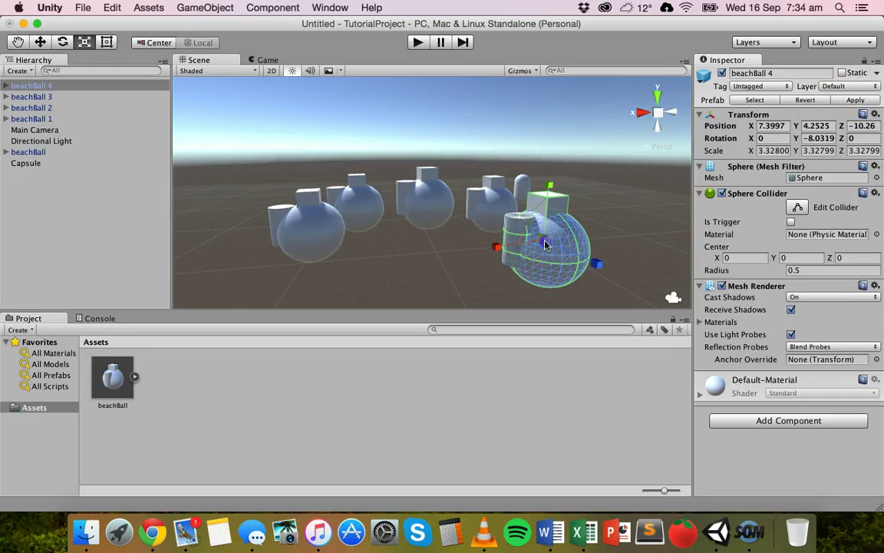
- Shrink beachBall 4 uniformly to a scale of about 0.848 and apply the change to the beachBall prefab
{"action": "left_click_drag", "start_coordinate": [545, 244], "coordinate": [492, 255]}
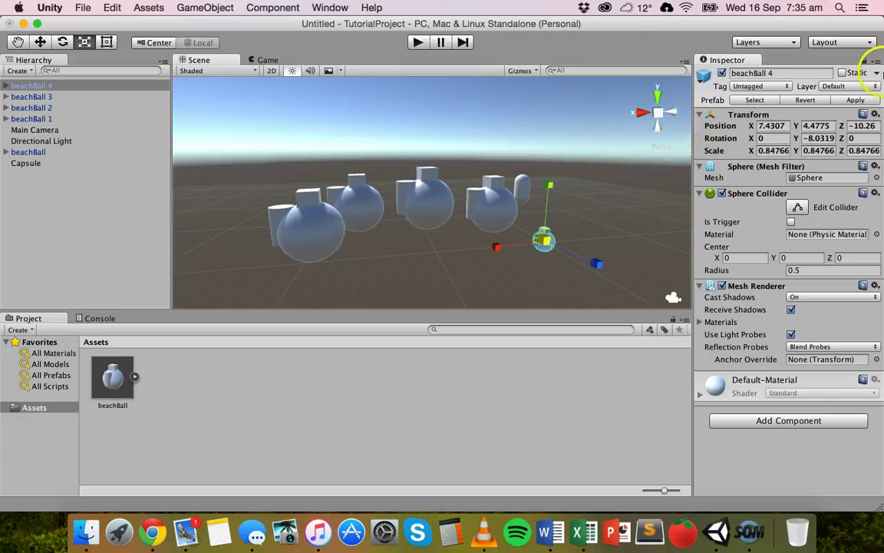
{"action": "left_click", "coordinate": [853, 101]}
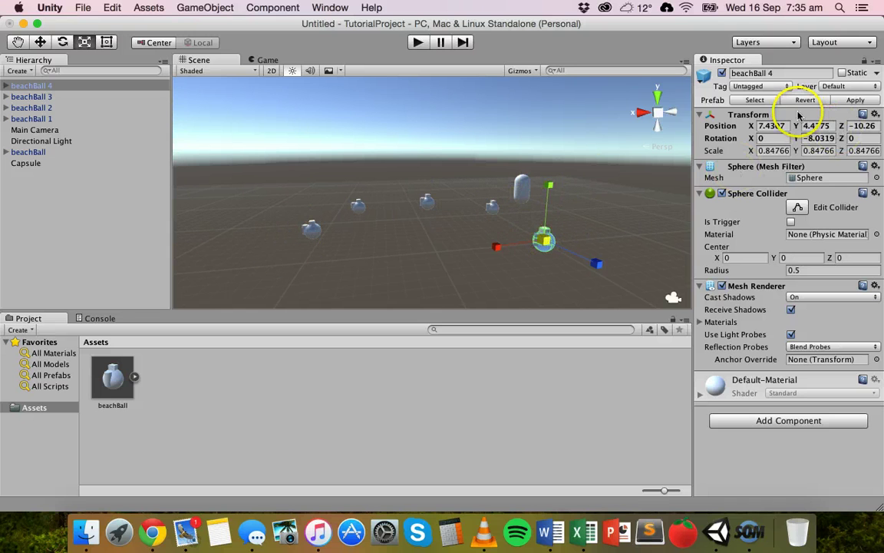
{"action": "left_click", "coordinate": [804, 103]}
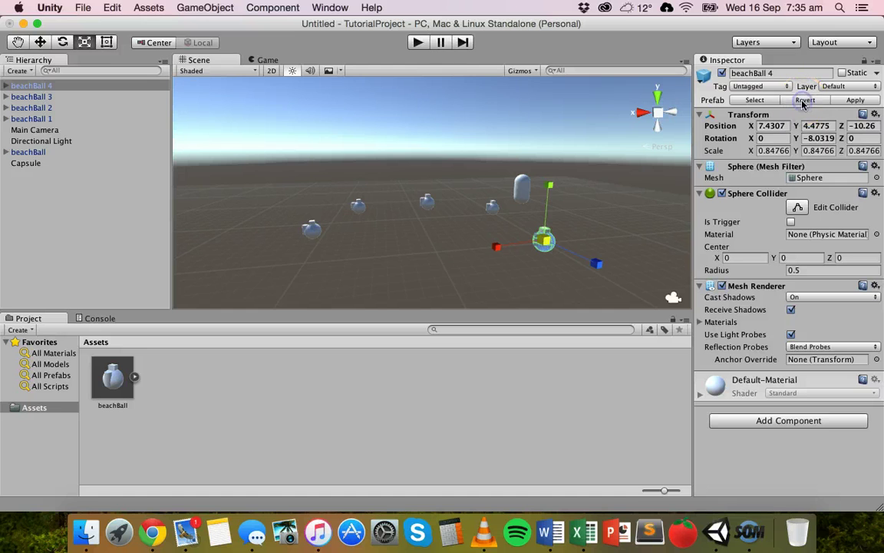
- Try enlarging beachBall 4 uniformly and revert it to the scale stored in the prefab
{"action": "left_click", "coordinate": [544, 241]}
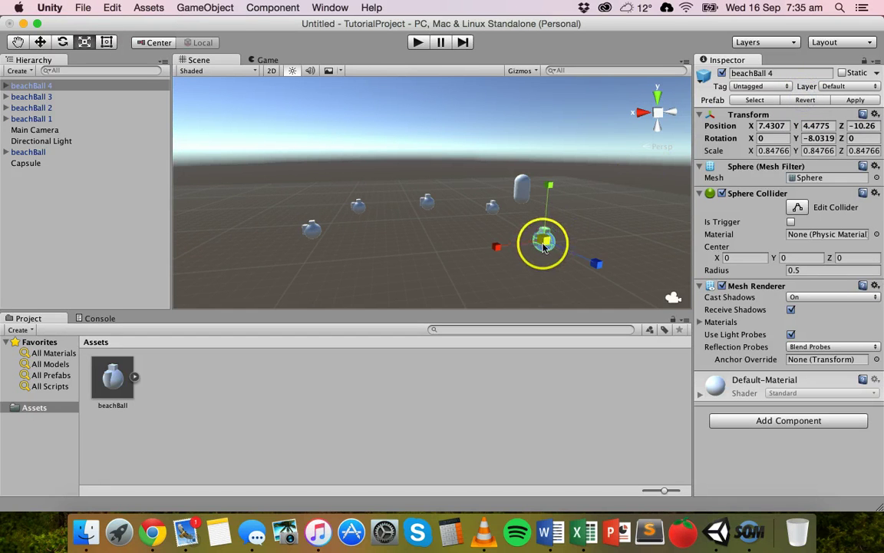
{"action": "left_click_drag", "start_coordinate": [544, 243], "coordinate": [625, 241]}
{"action": "left_click", "coordinate": [805, 99]}
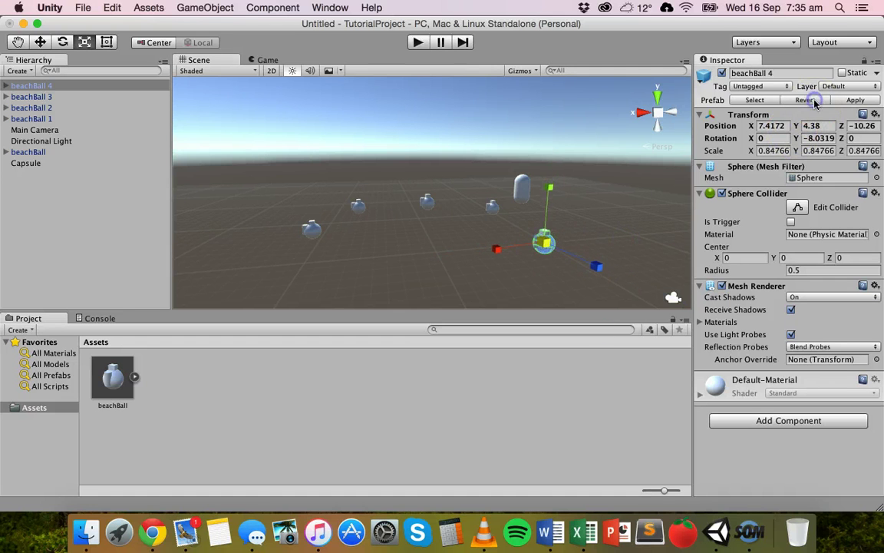
- Enlarge beachBall 4 uniformly to a scale of about 2.71 and apply it to all instances through the prefab
{"action": "left_click_drag", "start_coordinate": [544, 242], "coordinate": [549, 220]}
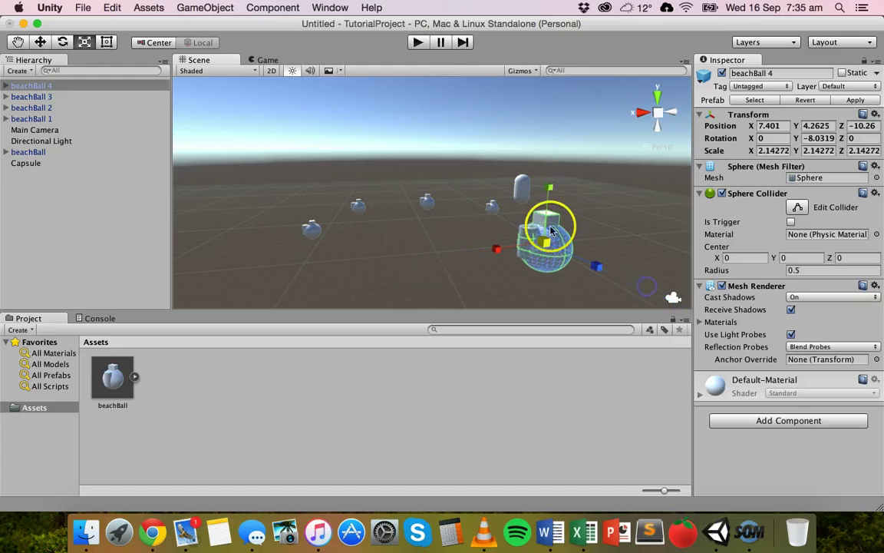
{"action": "left_click", "coordinate": [852, 101]}
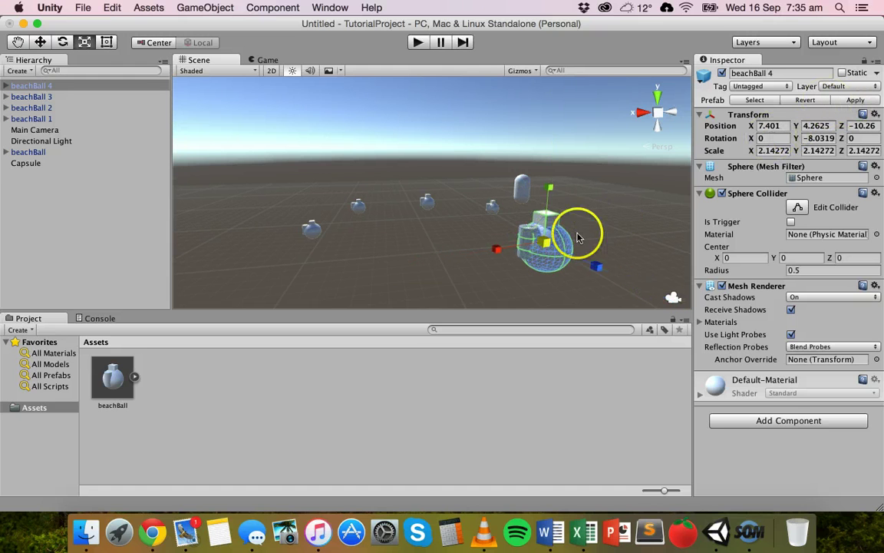
{"action": "left_click_drag", "start_coordinate": [561, 250], "coordinate": [569, 256]}
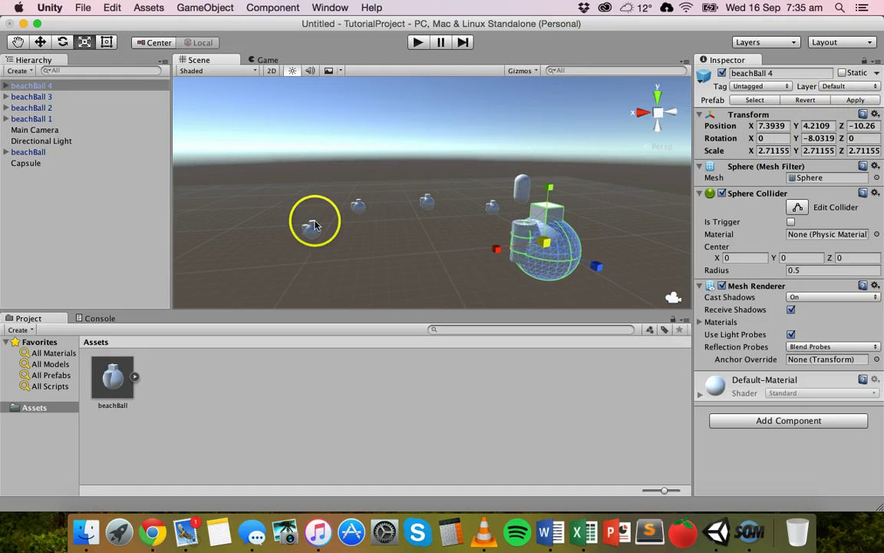
{"action": "left_click", "coordinate": [855, 99]}
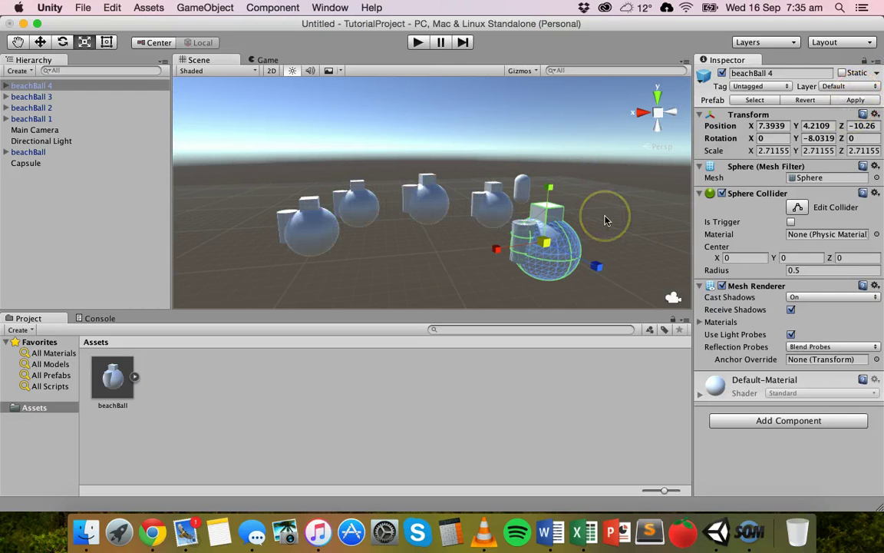
- Turn the Capsule object from the scene hierarchy into a prefab in the project's Assets folder
{"action": "left_click", "coordinate": [29, 166]}
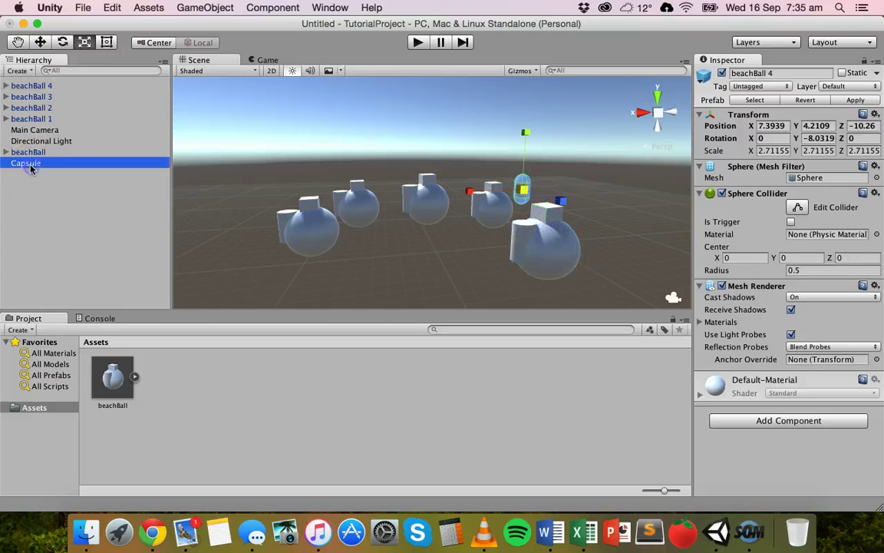
{"action": "mouse_move", "coordinate": [31, 169]}
{"action": "left_mouse_down"}
{"action": "mouse_move", "coordinate": [30, 152]}
{"action": "mouse_move", "coordinate": [17, 166]}
{"action": "left_mouse_up"}
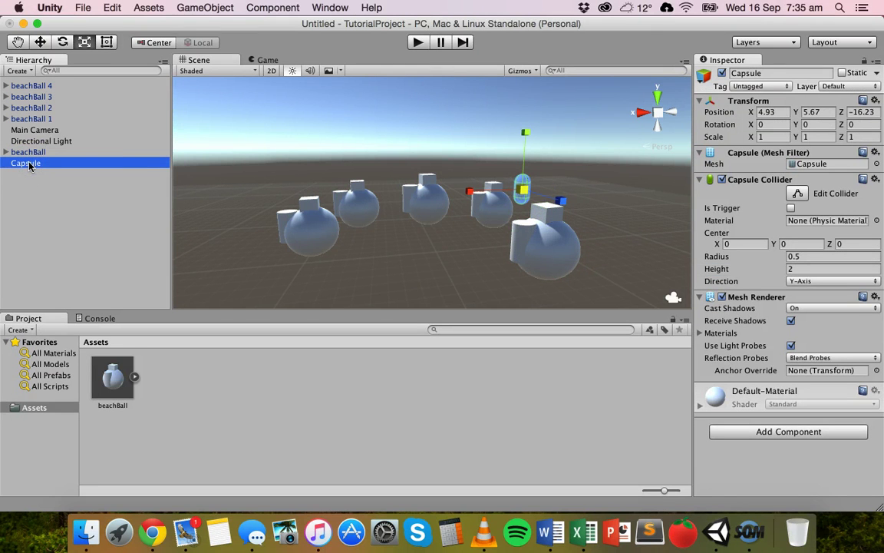
{"action": "left_click", "coordinate": [67, 169]}
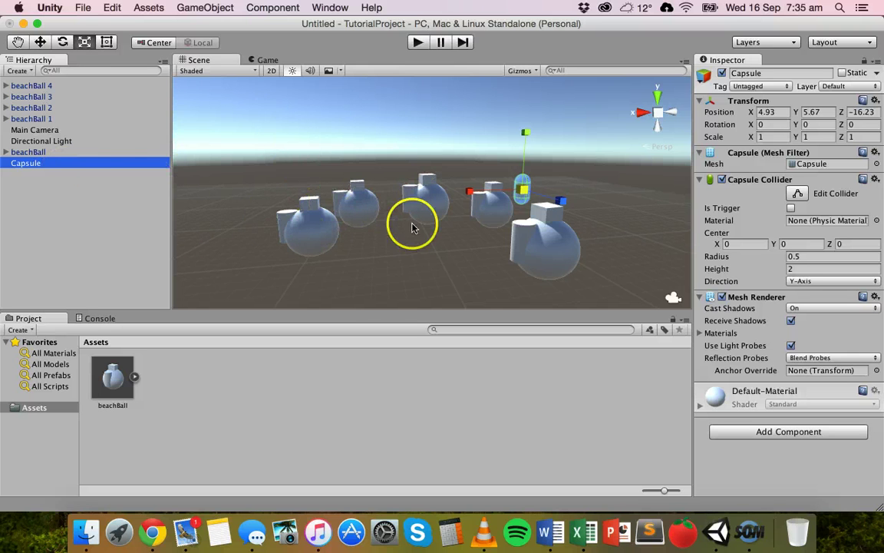
{"action": "left_click", "coordinate": [35, 152]}
{"action": "left_click", "coordinate": [26, 162]}
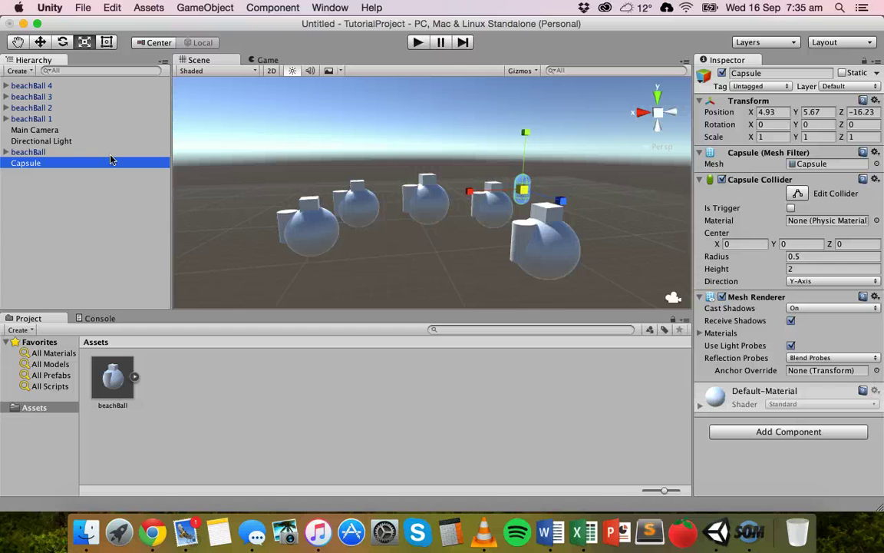
{"action": "left_click_drag", "start_coordinate": [24, 162], "coordinate": [195, 382]}
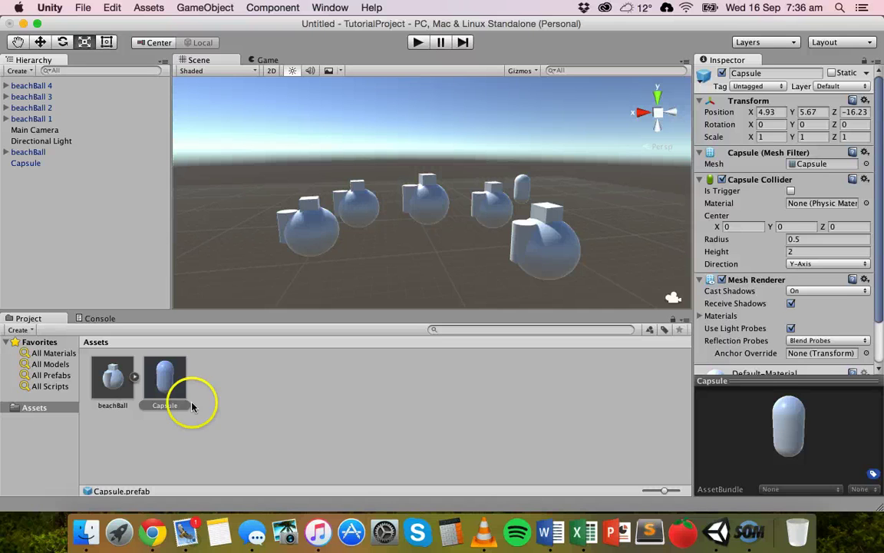
- Inspect the beachBall prefab asset, expanding it to view its child objects and collapsing it again
{"action": "scroll", "coordinate": [415, 275], "scroll_direction": "down", "scroll_amount": 5}
{"action": "scroll", "coordinate": [415, 276], "scroll_direction": "up", "scroll_amount": 6}
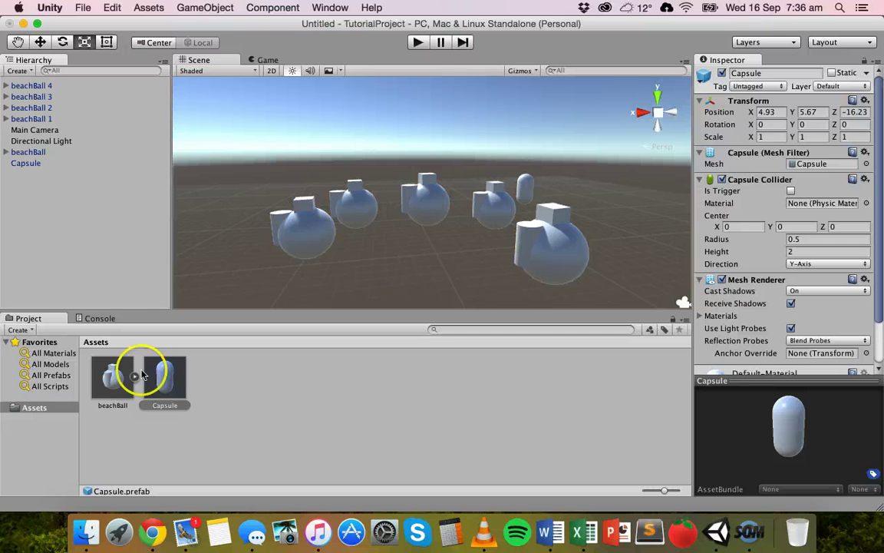
{"action": "left_click", "coordinate": [117, 374]}
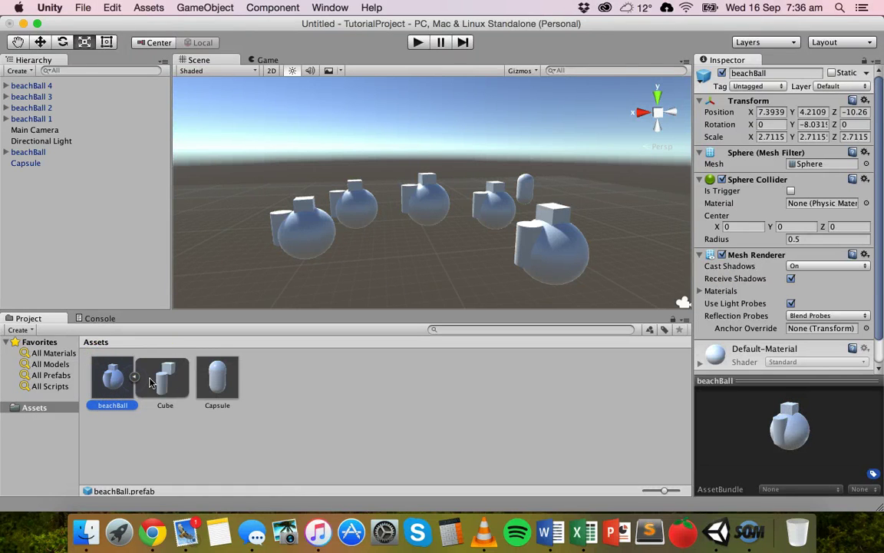
{"action": "left_click_drag", "start_coordinate": [151, 383], "coordinate": [121, 382]}
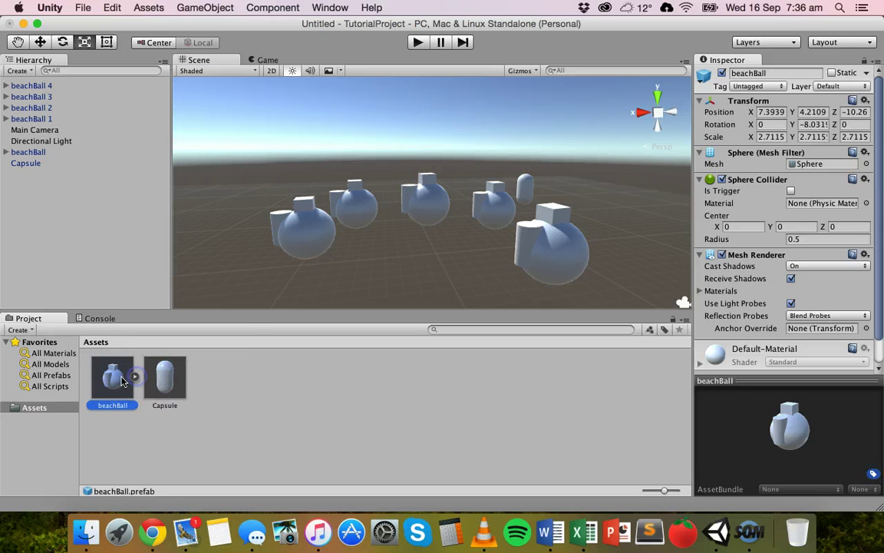
{"action": "left_click", "coordinate": [222, 413]}
{"action": "scroll", "coordinate": [316, 239], "scroll_direction": "down", "scroll_amount": 3}
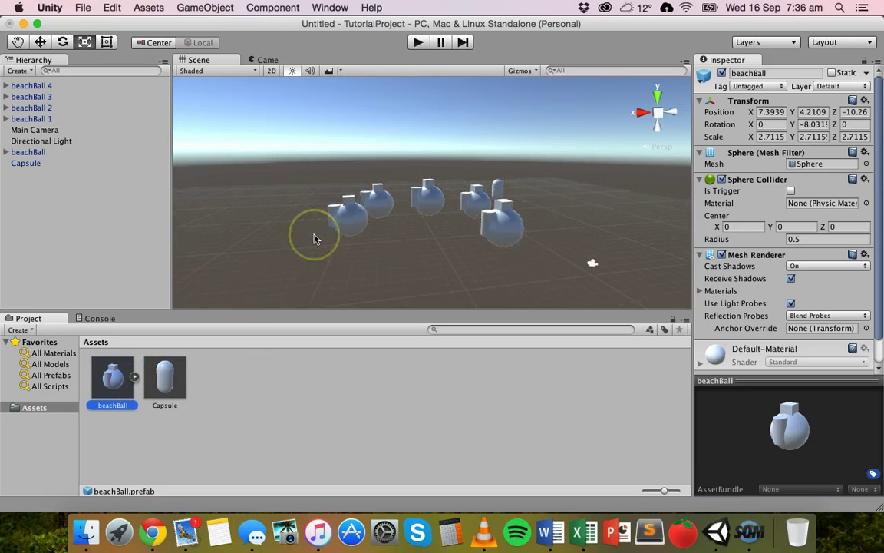
{"action": "scroll", "coordinate": [315, 240], "scroll_direction": "up", "scroll_amount": 5}
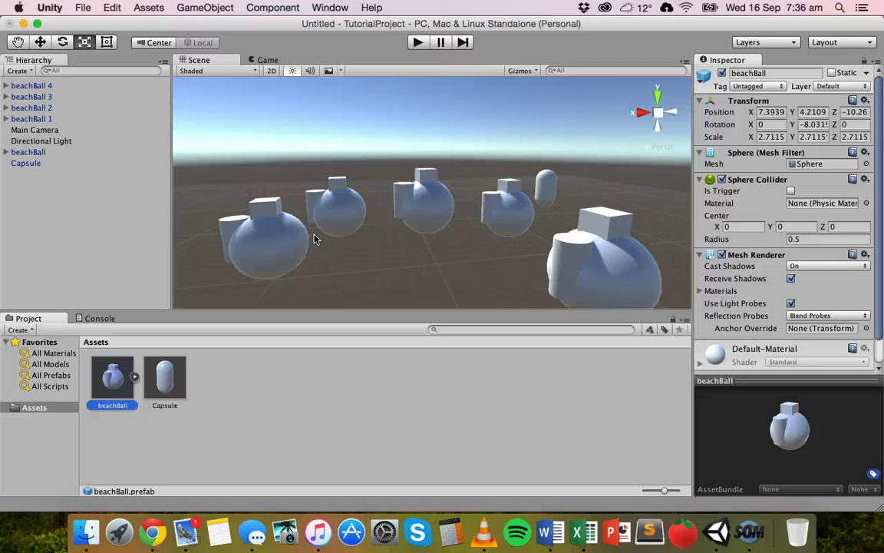
{"action": "left_click", "coordinate": [196, 6]}
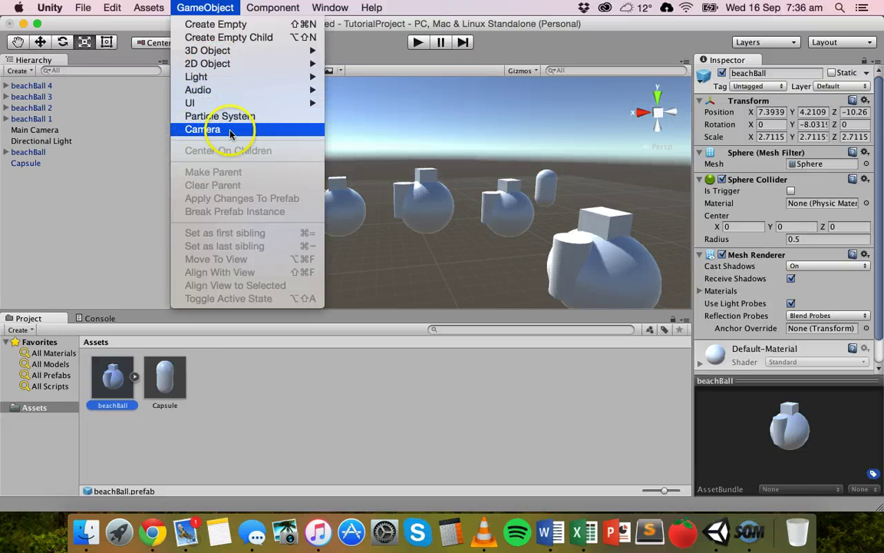
{"action": "left_click", "coordinate": [315, 137]}
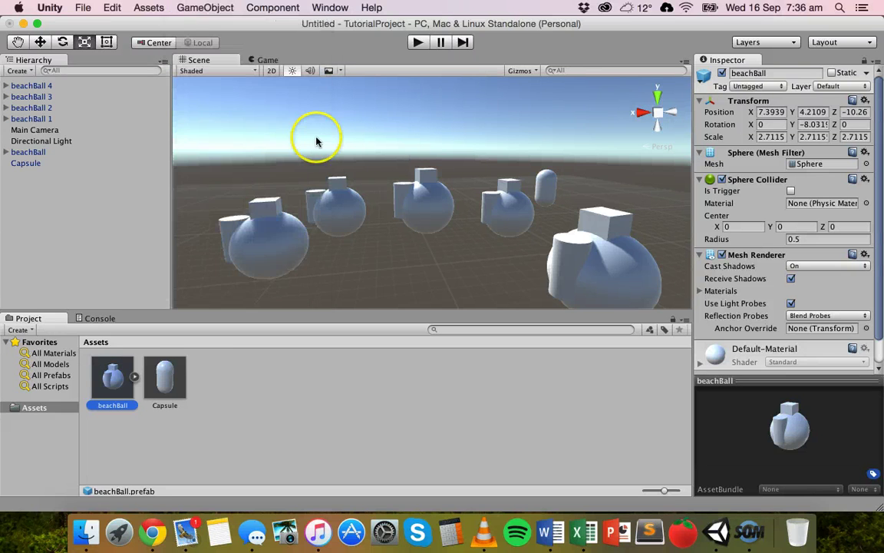
{"action": "scroll", "coordinate": [316, 138], "scroll_direction": "down", "scroll_amount": 3}
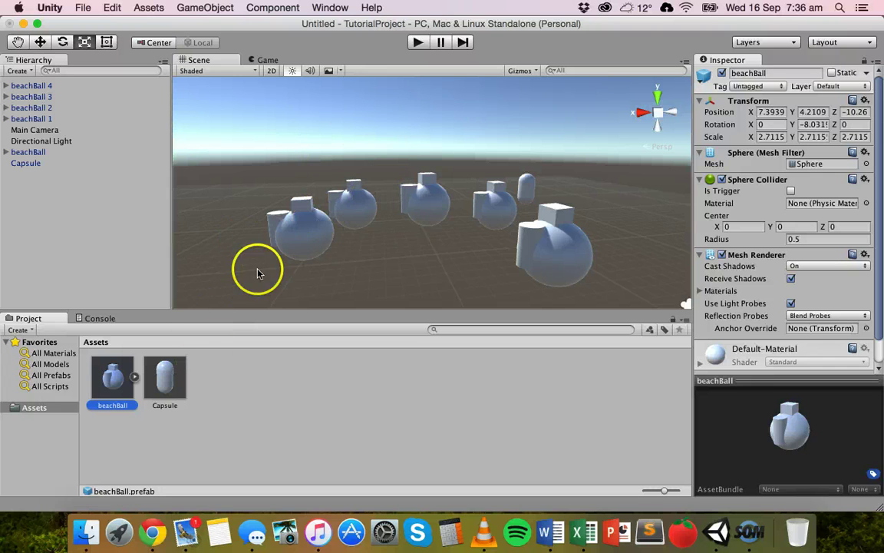